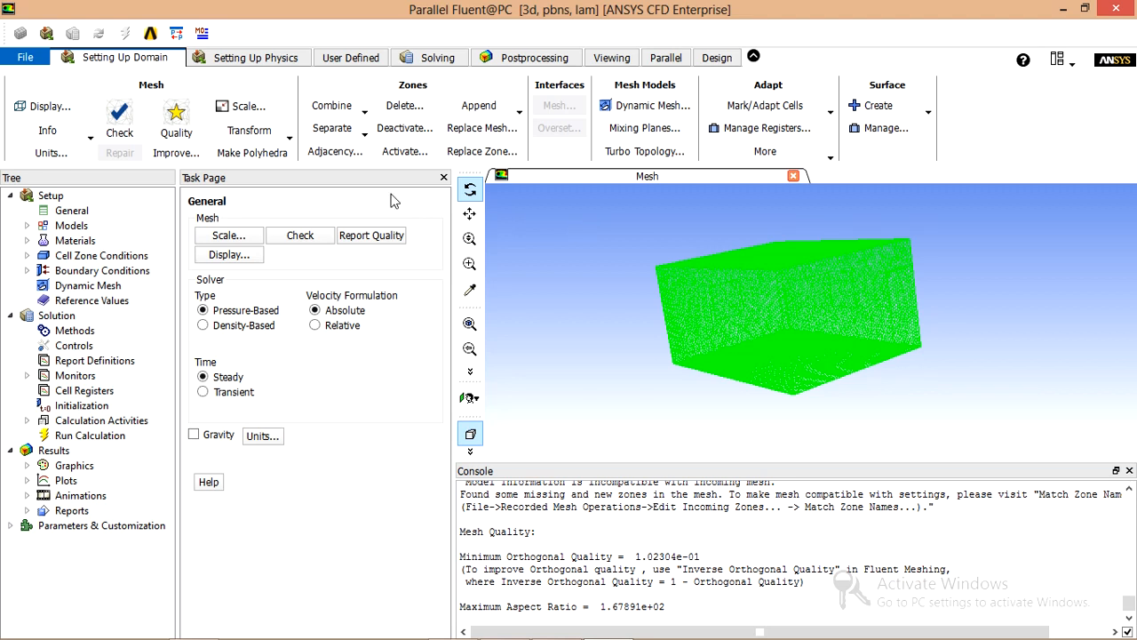
Limit the mesh display to the ac_inlet_vent surface, deselecting all other surfaces, and redraw it
click(235, 264)
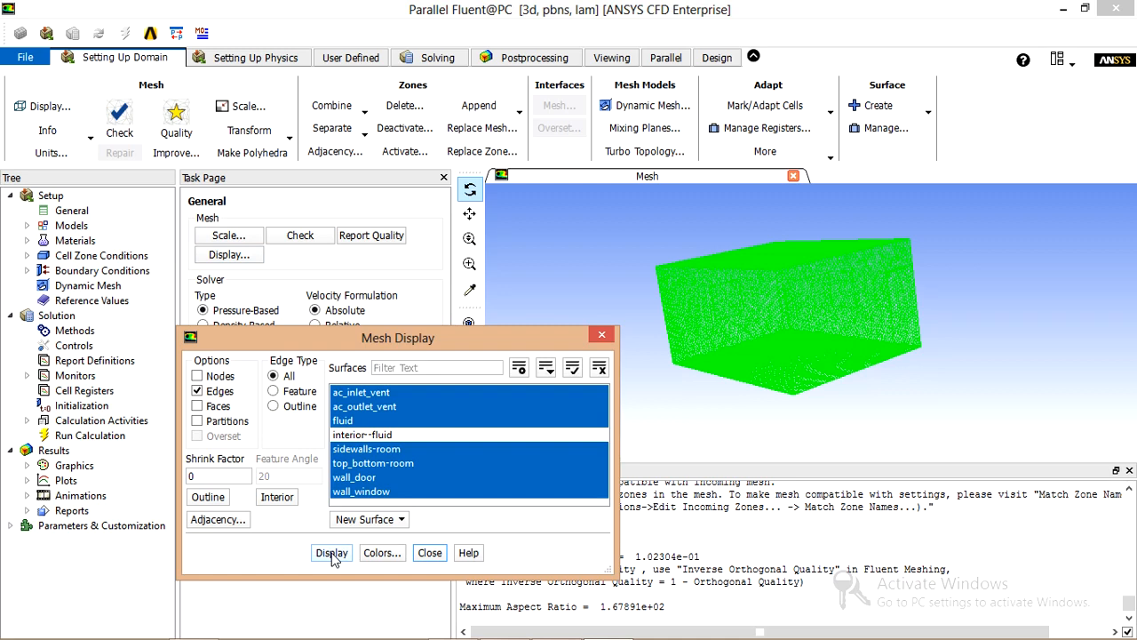
drag(385, 338, 400, 275)
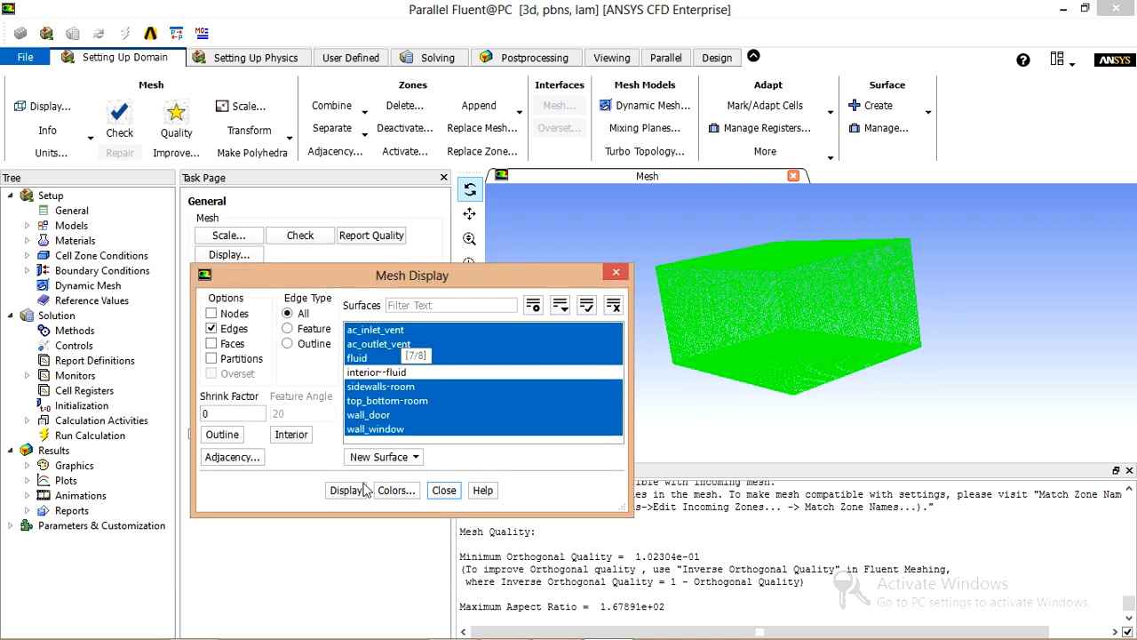
click(408, 347)
click(394, 358)
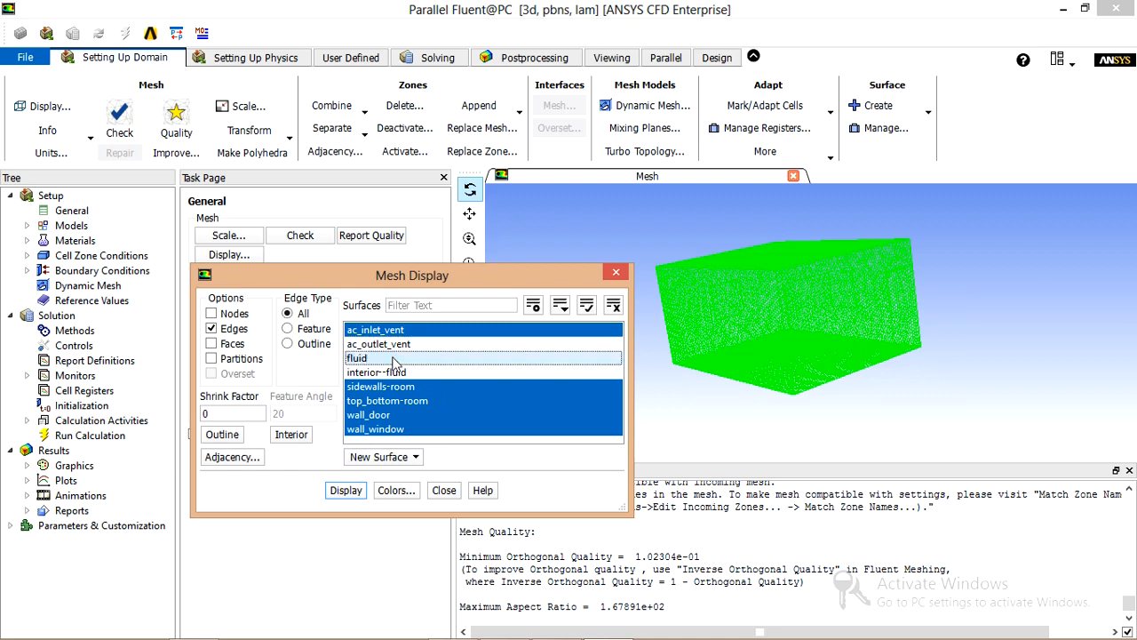
click(389, 387)
click(384, 400)
click(380, 415)
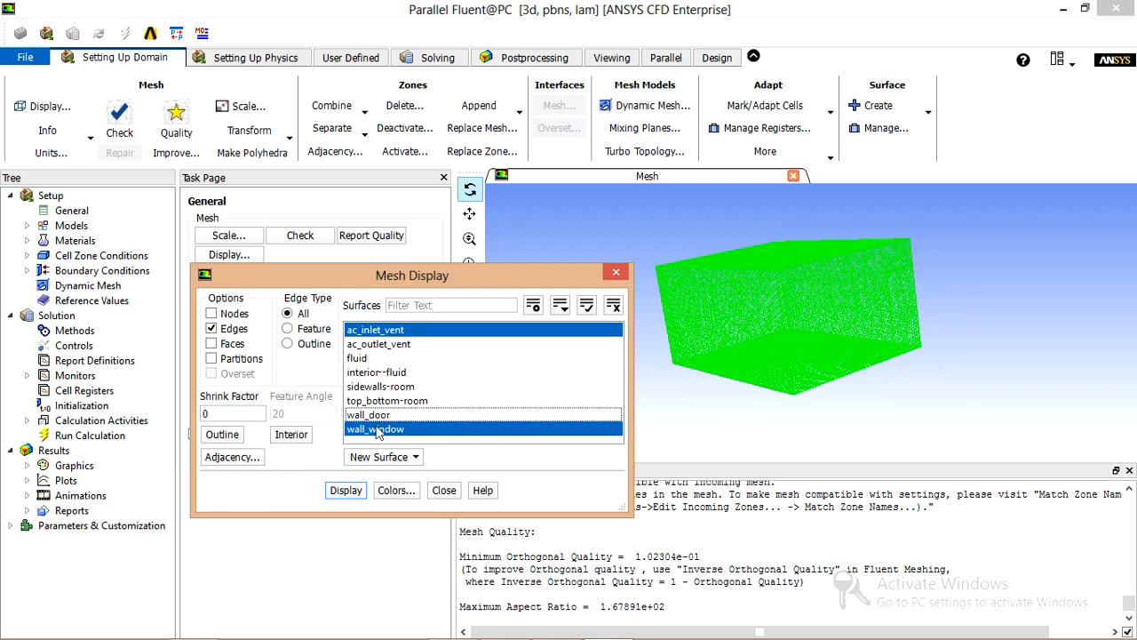
click(377, 430)
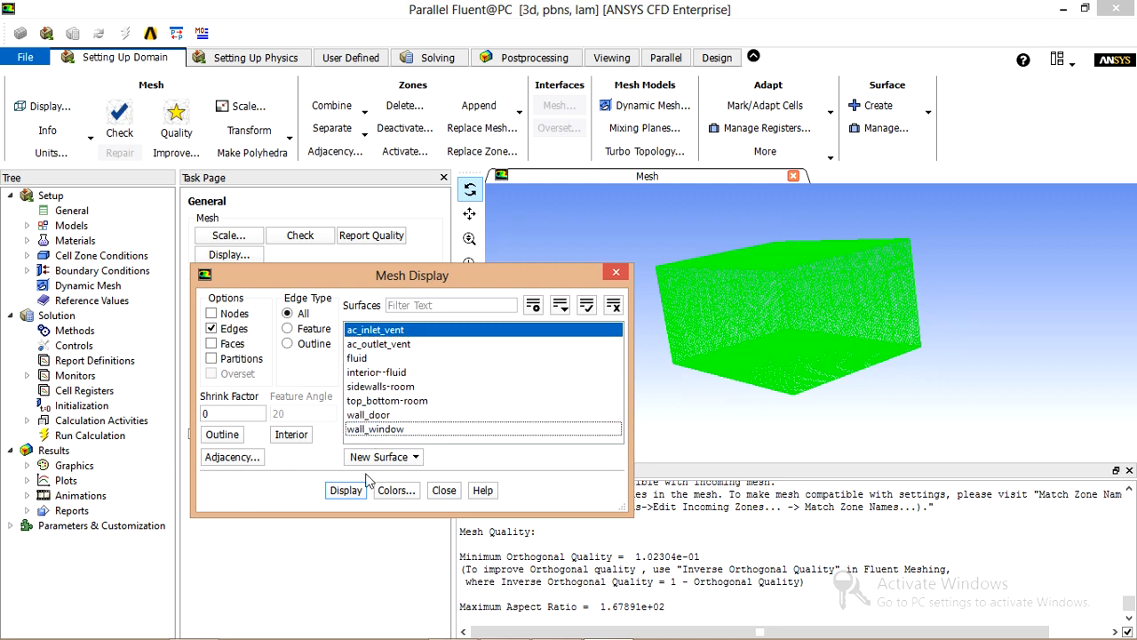
click(346, 491)
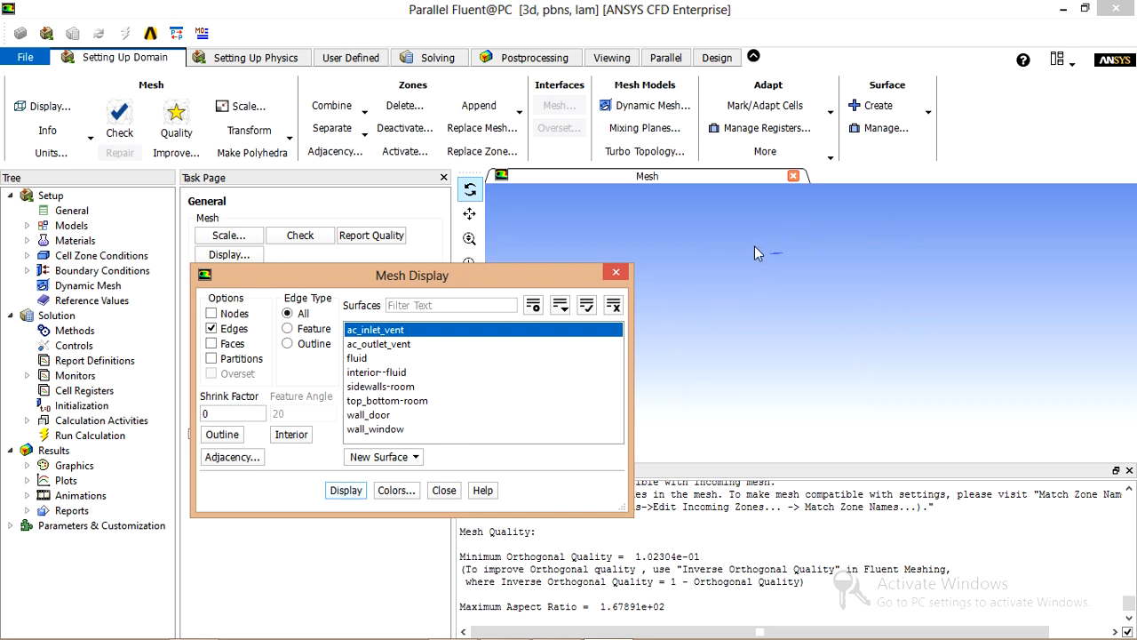
Add the ac_outlet_vent surface and the sidewalls-room surface to the mesh display, redrawing after each addition
click(768, 276)
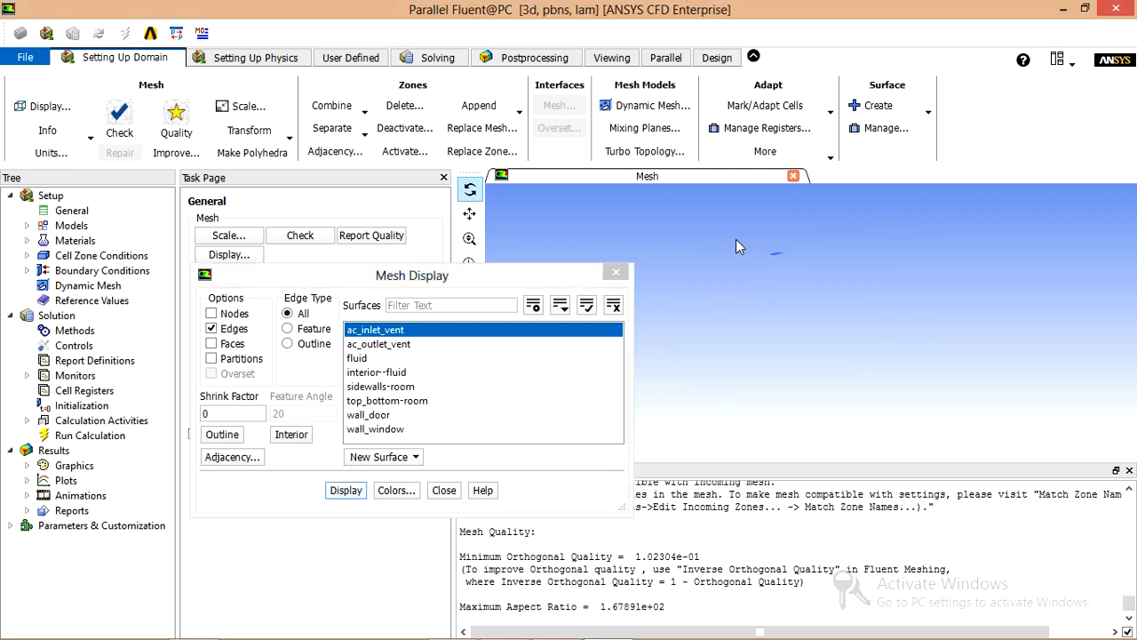
click(470, 192)
drag(721, 253, 796, 311)
click(416, 343)
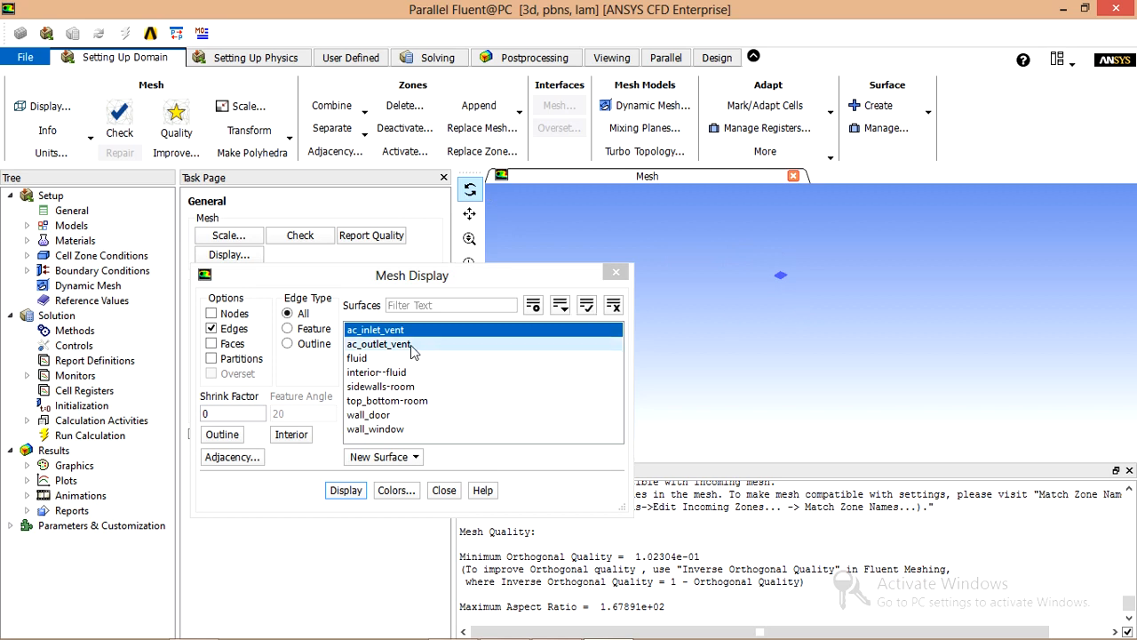
click(347, 491)
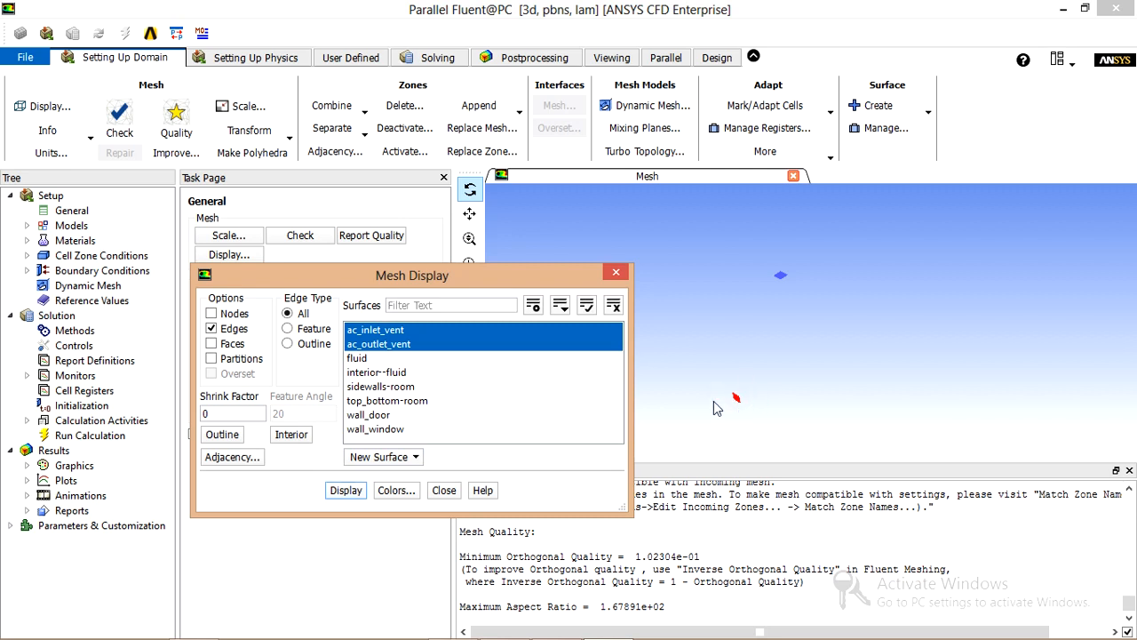
click(397, 389)
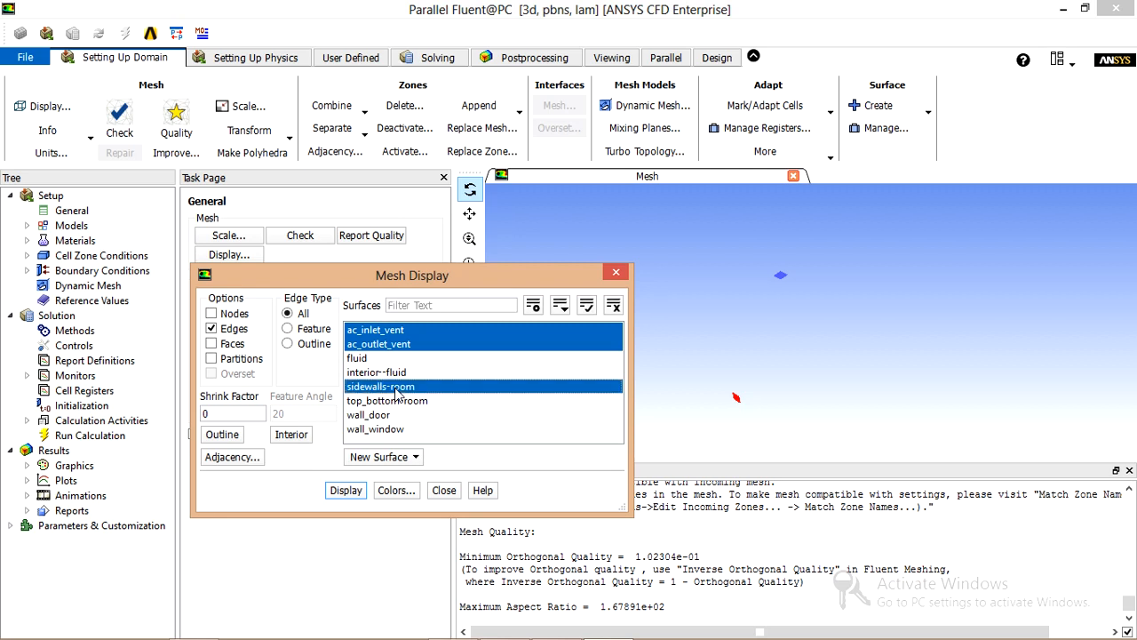
click(347, 490)
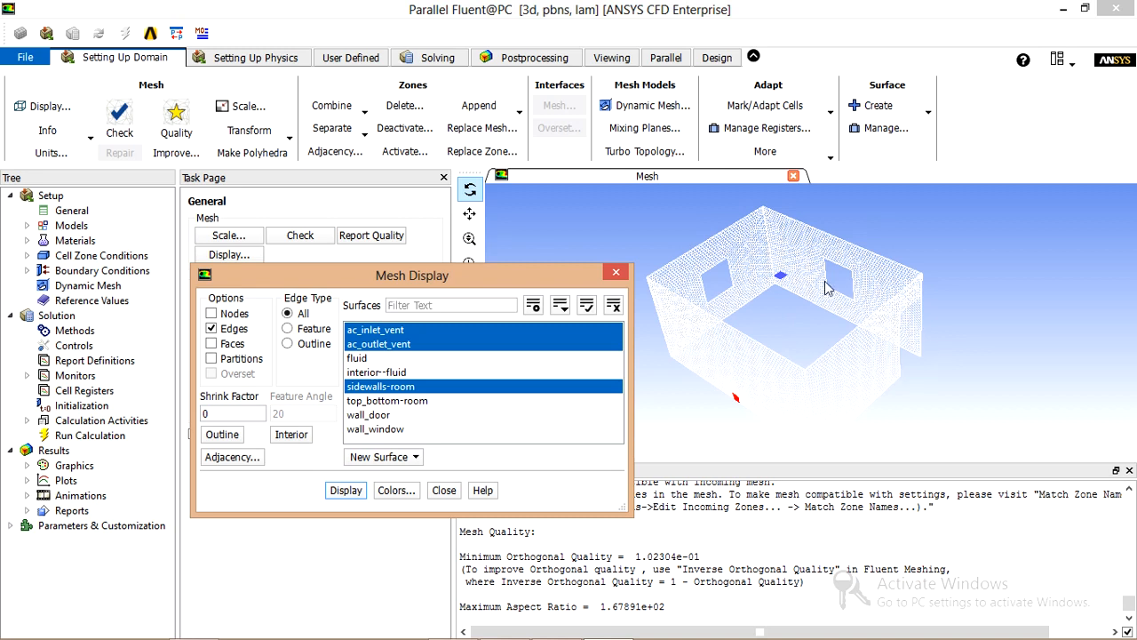
Replace sidewalls-room with the wall_door and wall_window surfaces in the mesh display
click(376, 415)
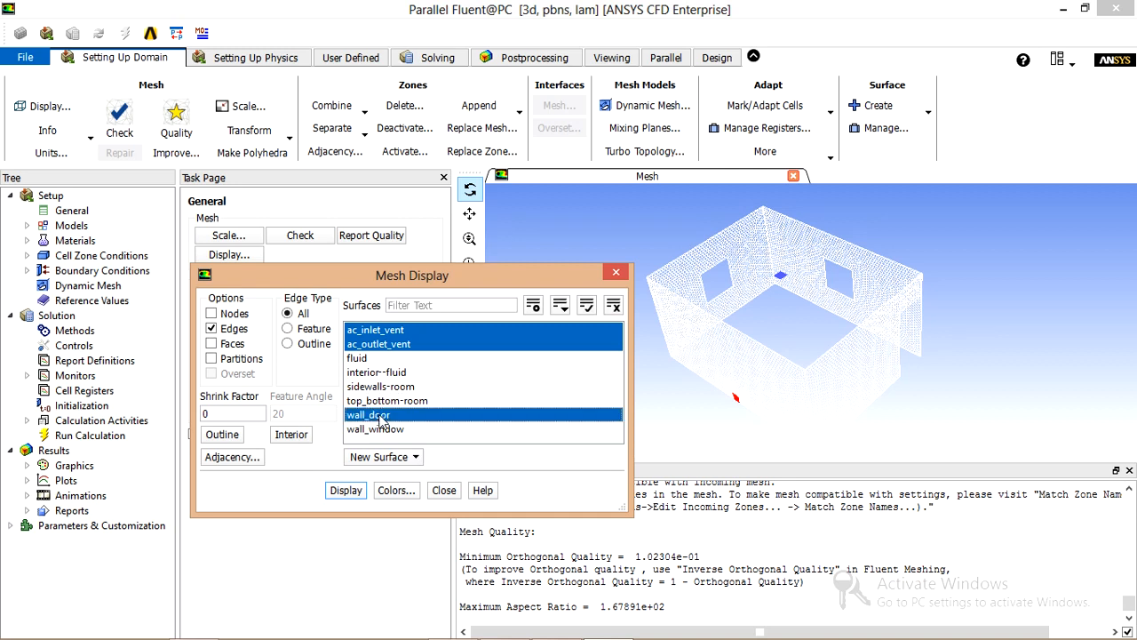
click(389, 429)
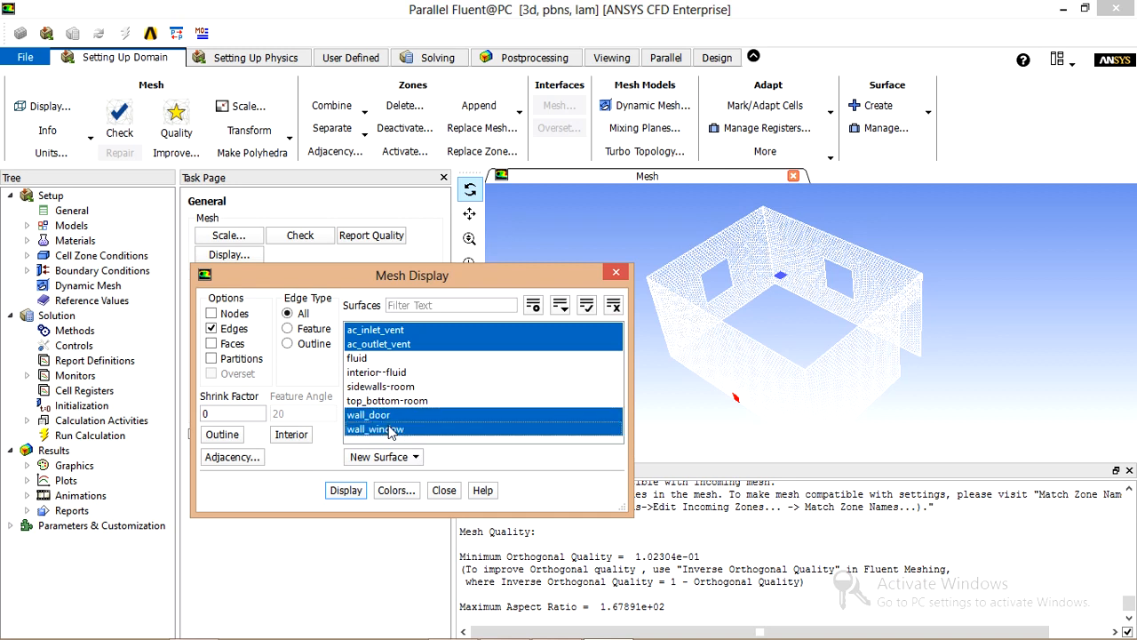
click(345, 491)
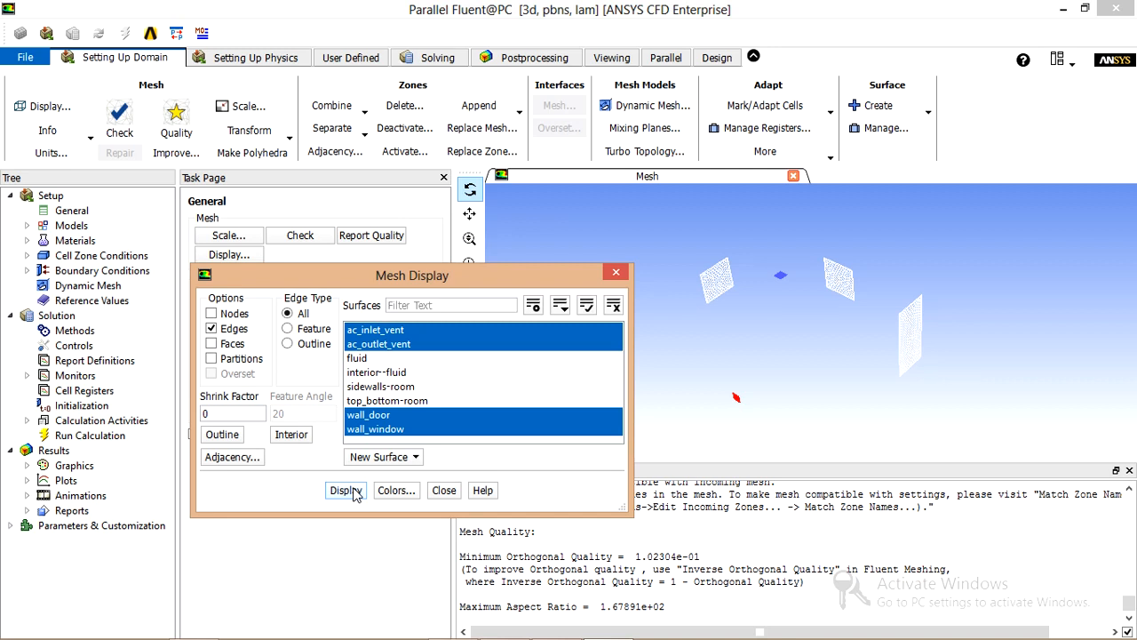
Add the top_bottom-room surface to the mesh display and close the display settings
click(378, 400)
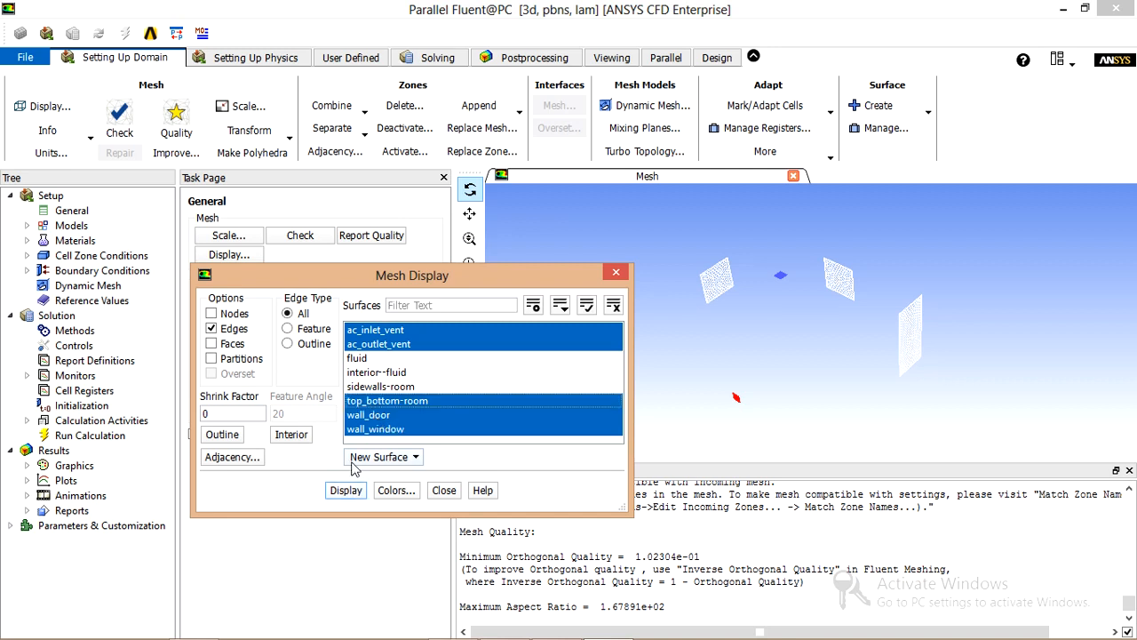
click(345, 490)
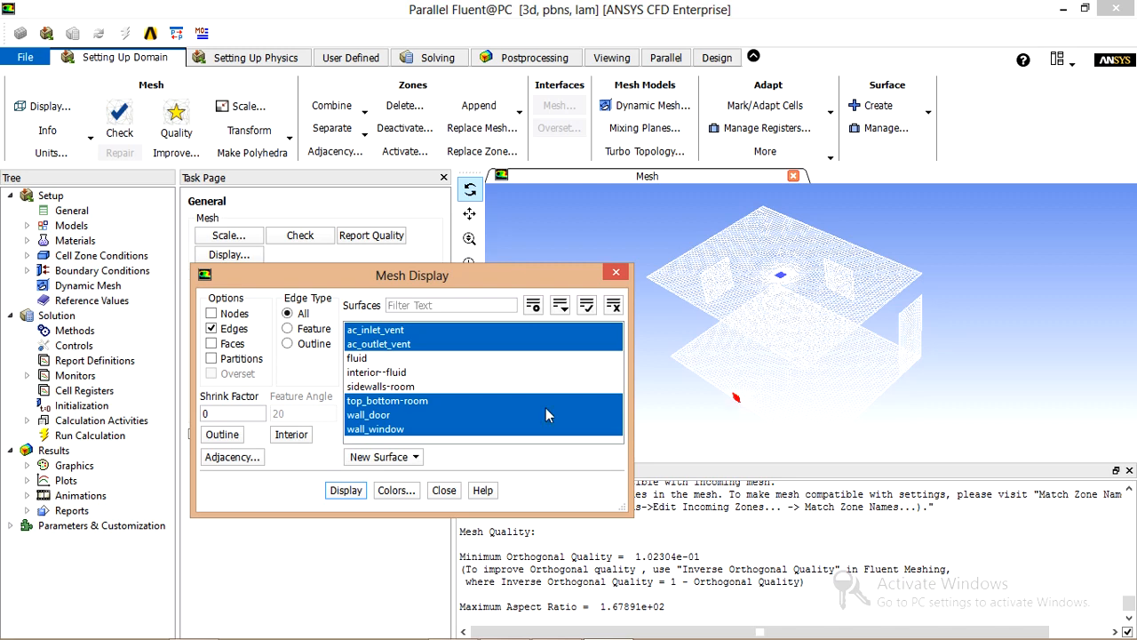
click(444, 491)
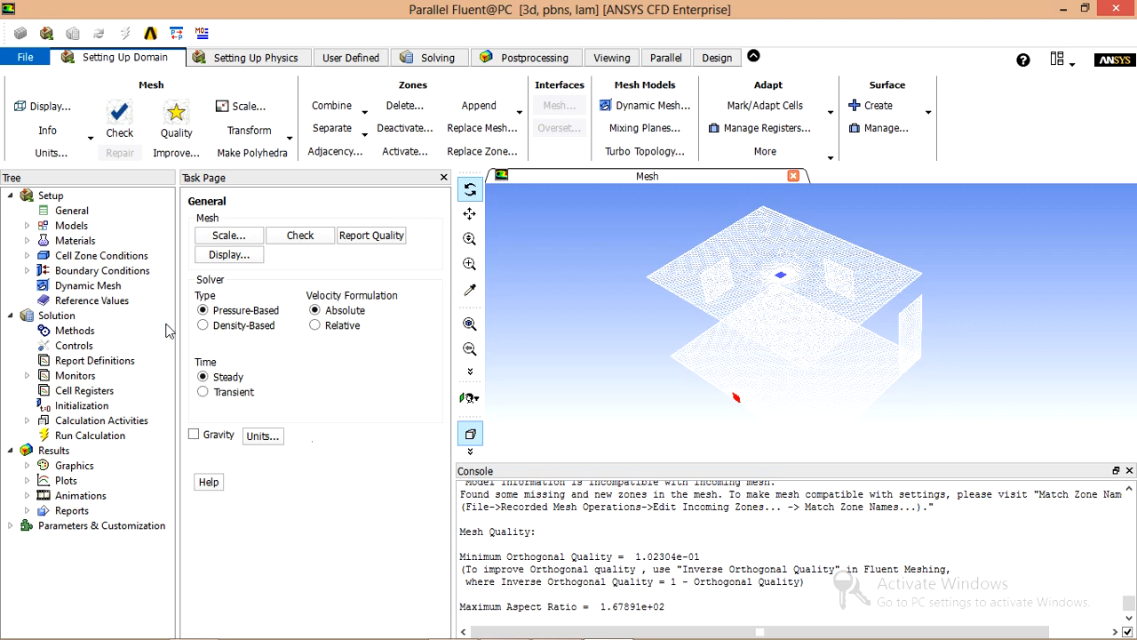
Enable the energy equation in the physics models
click(27, 227)
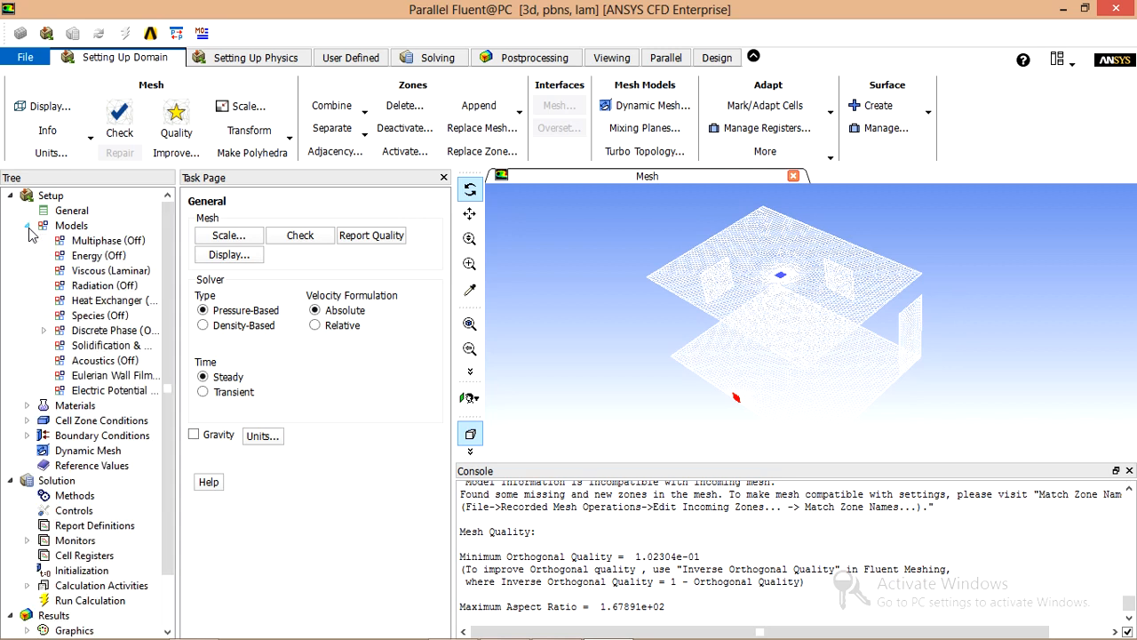
double_click(98, 256)
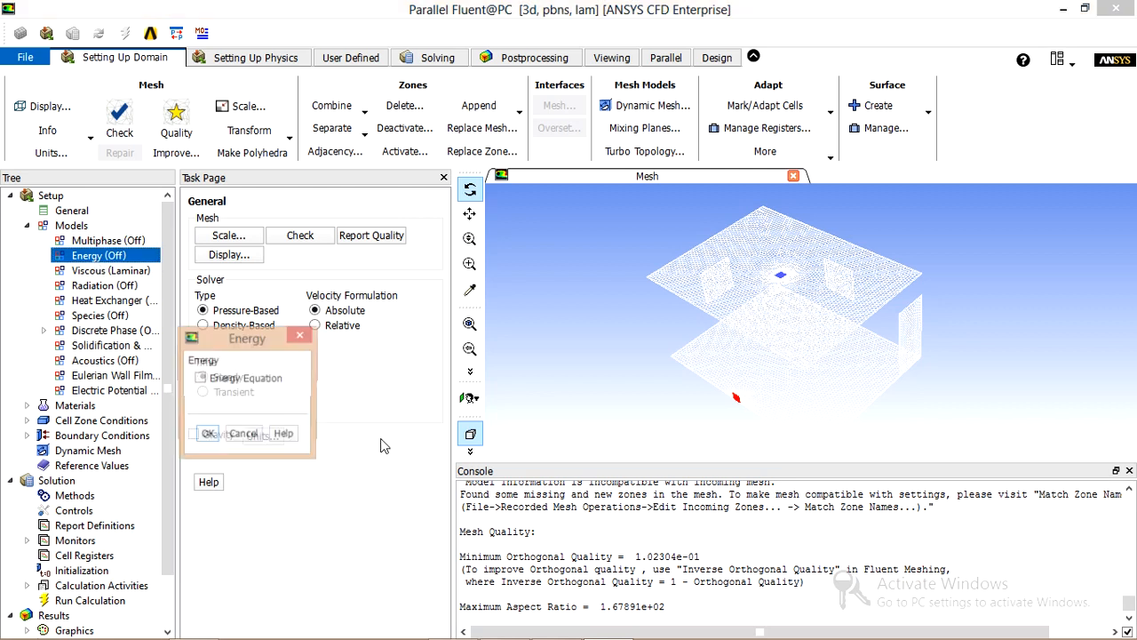
click(200, 379)
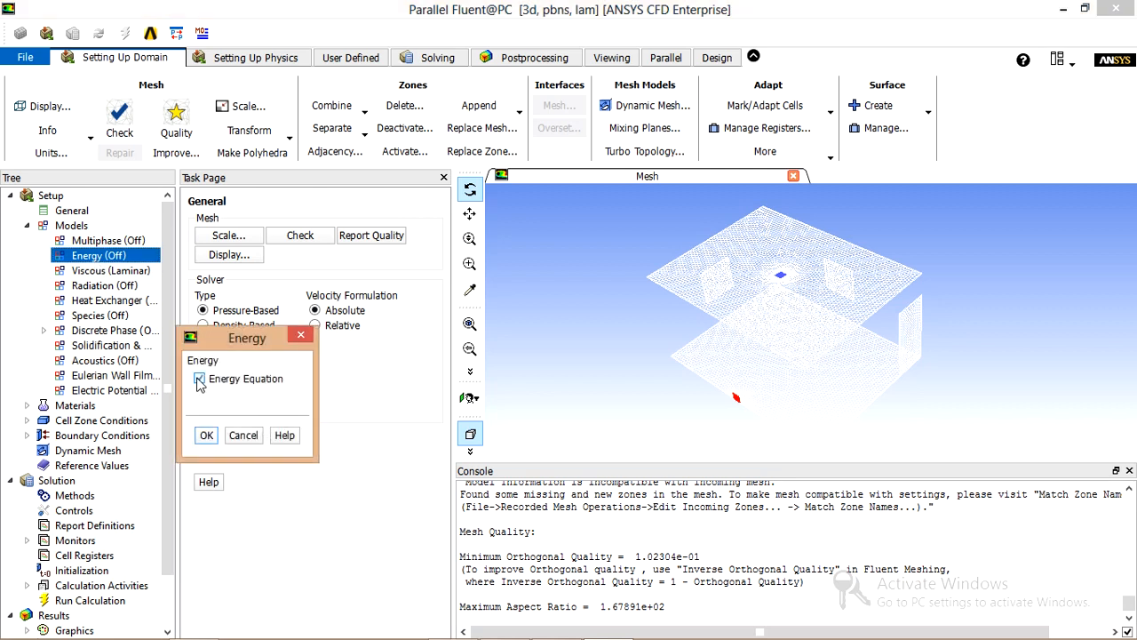
click(206, 436)
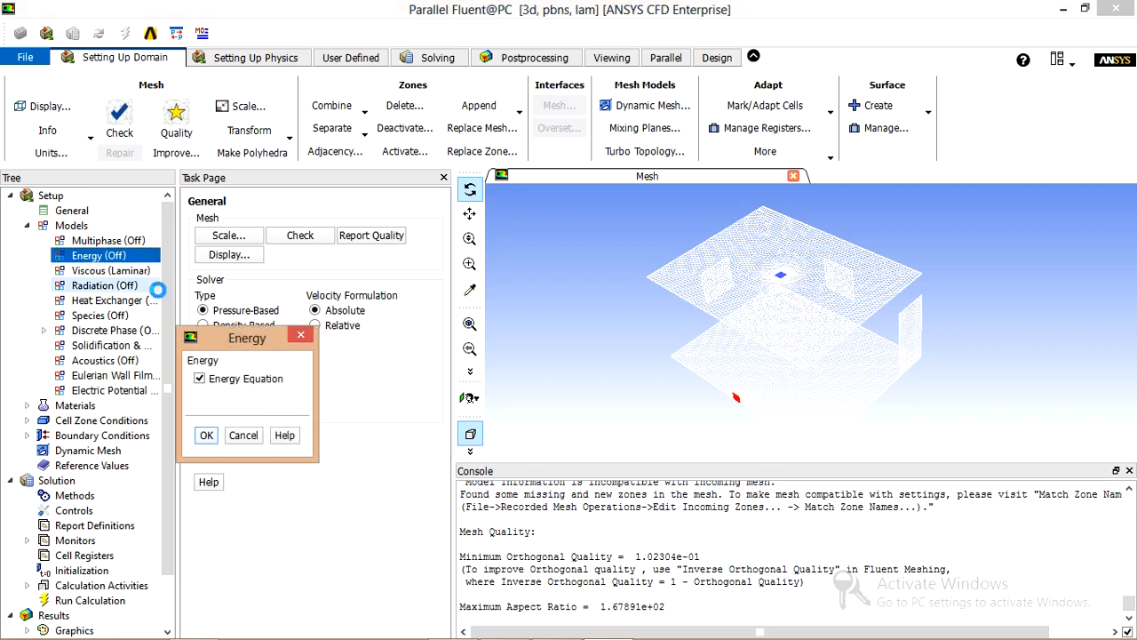
Set the viscous model to k-omega (2 eqn) with the SST variant and apply it
click(100, 271)
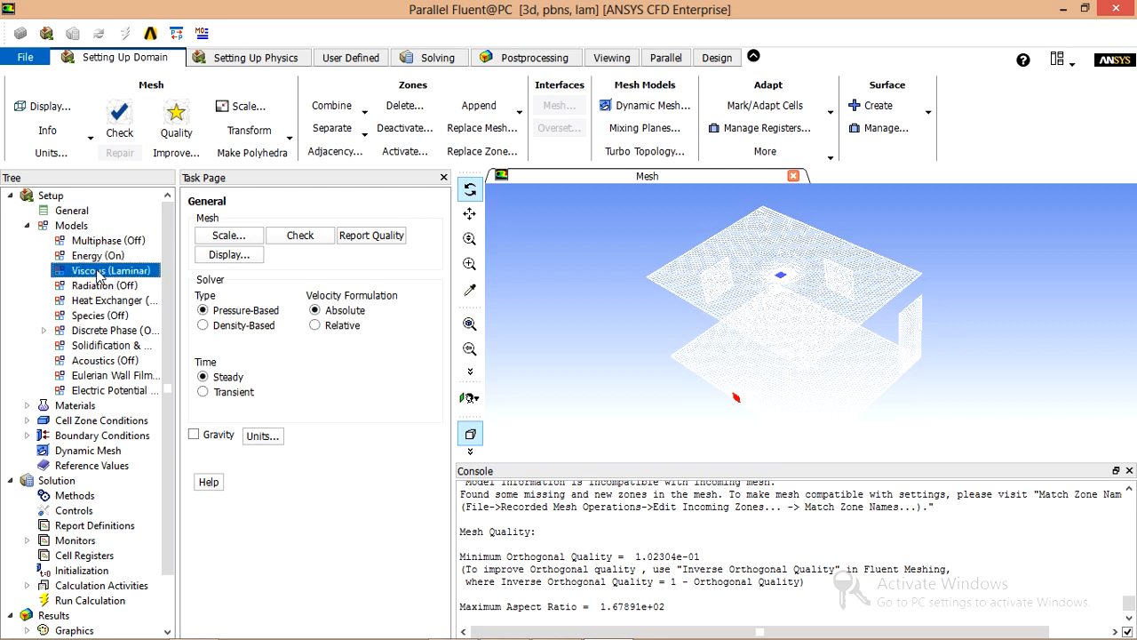
double_click(99, 272)
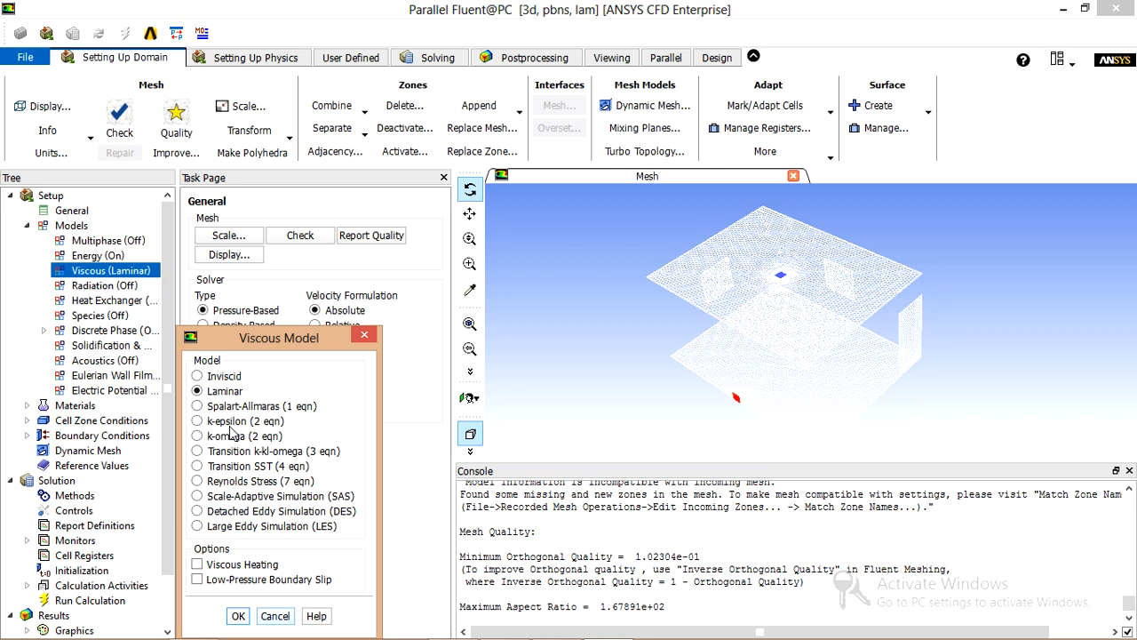
drag(266, 338, 303, 211)
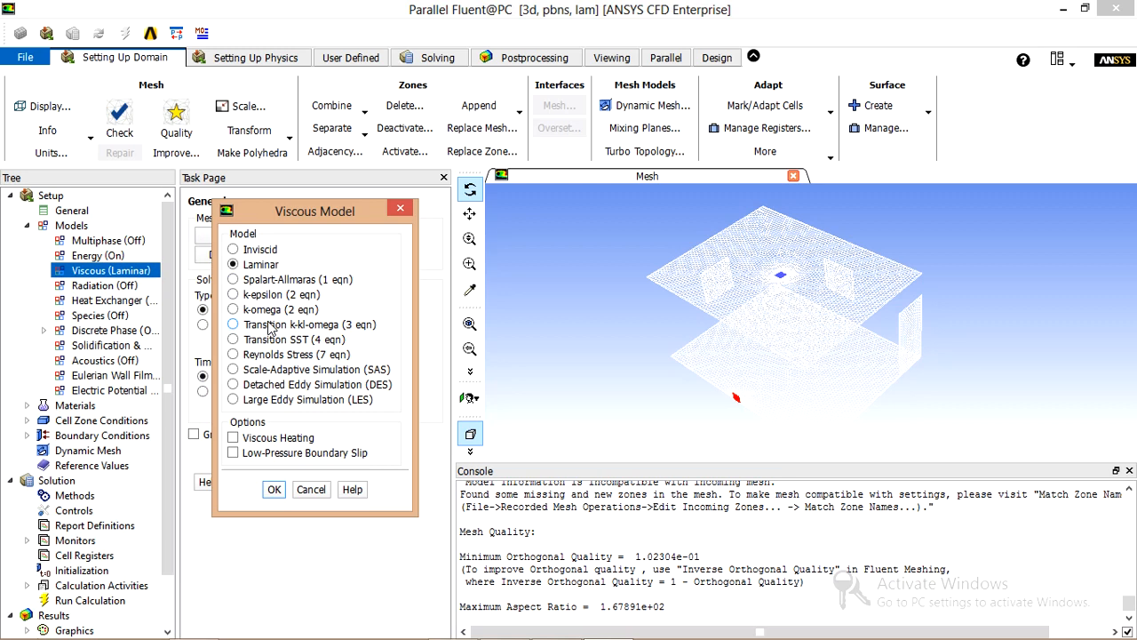
click(234, 310)
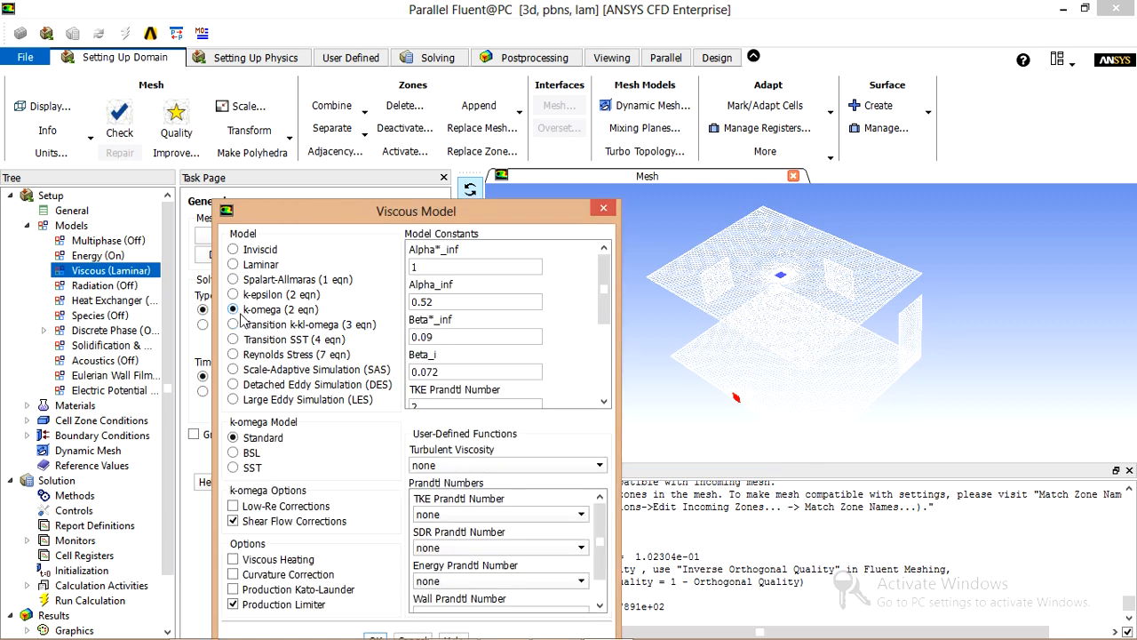
click(233, 467)
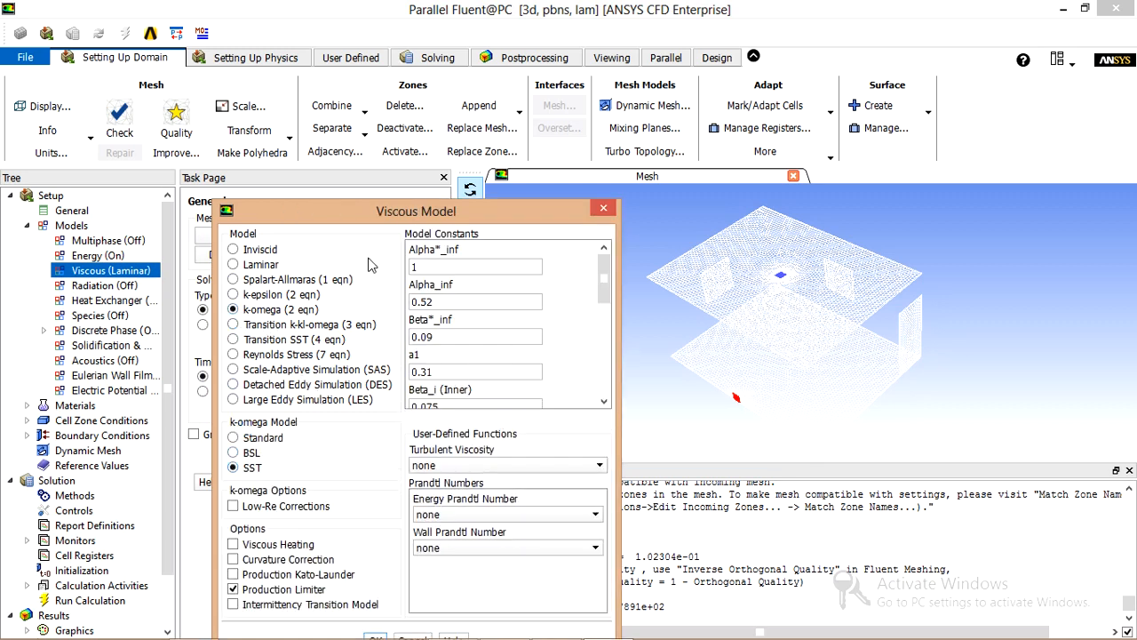
drag(380, 222, 371, 120)
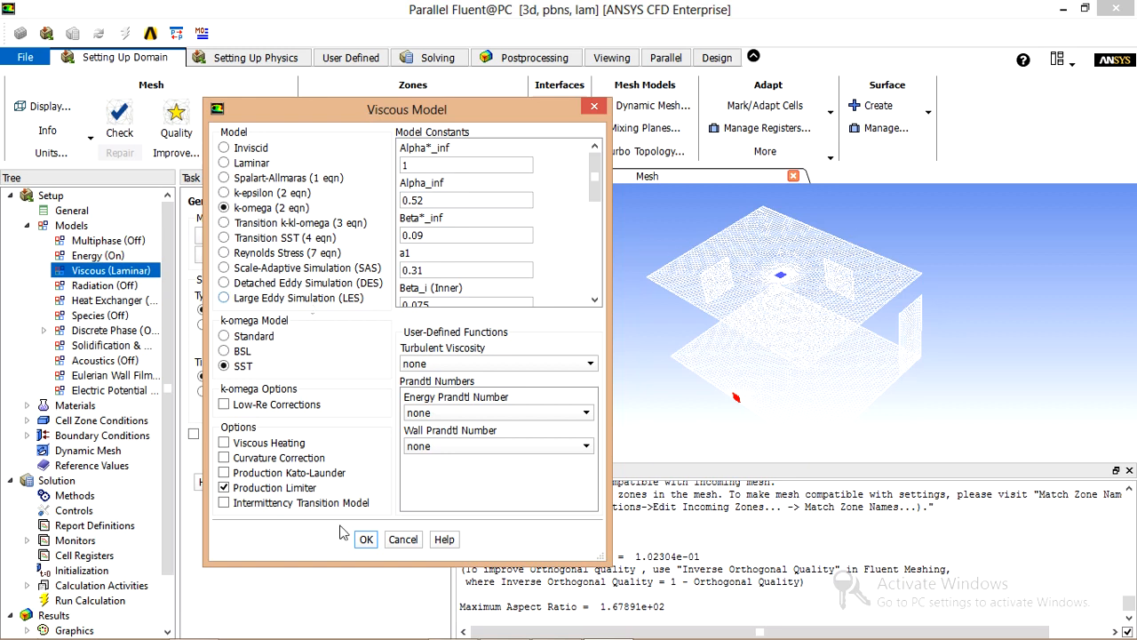
click(367, 539)
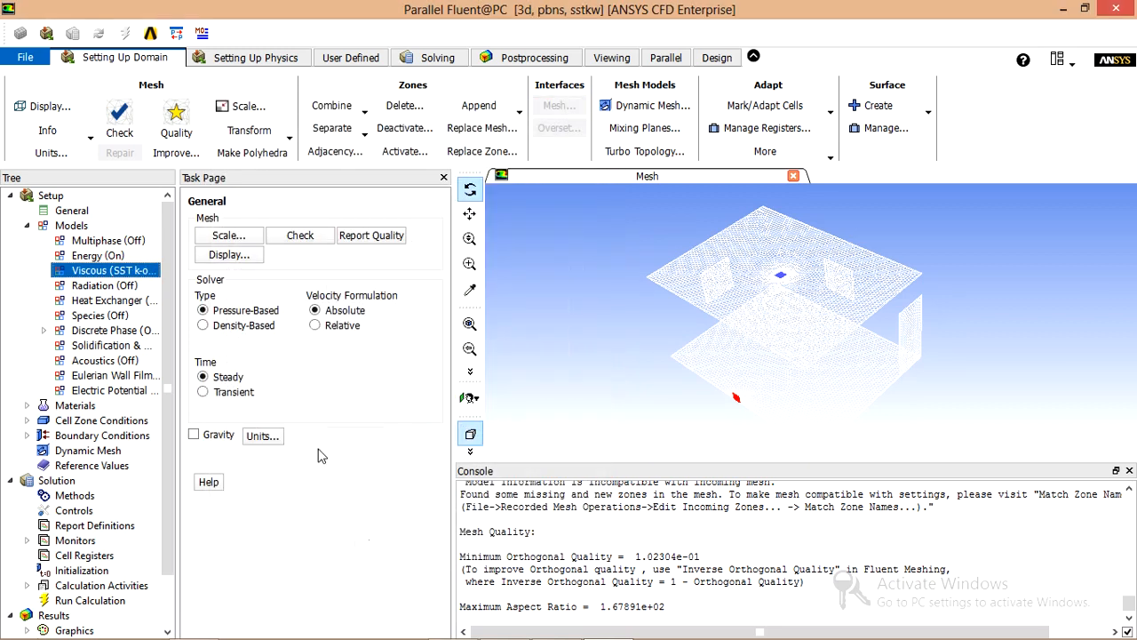
Review the properties of the fluid material air and close them without changes
scroll(164, 294, down, 2)
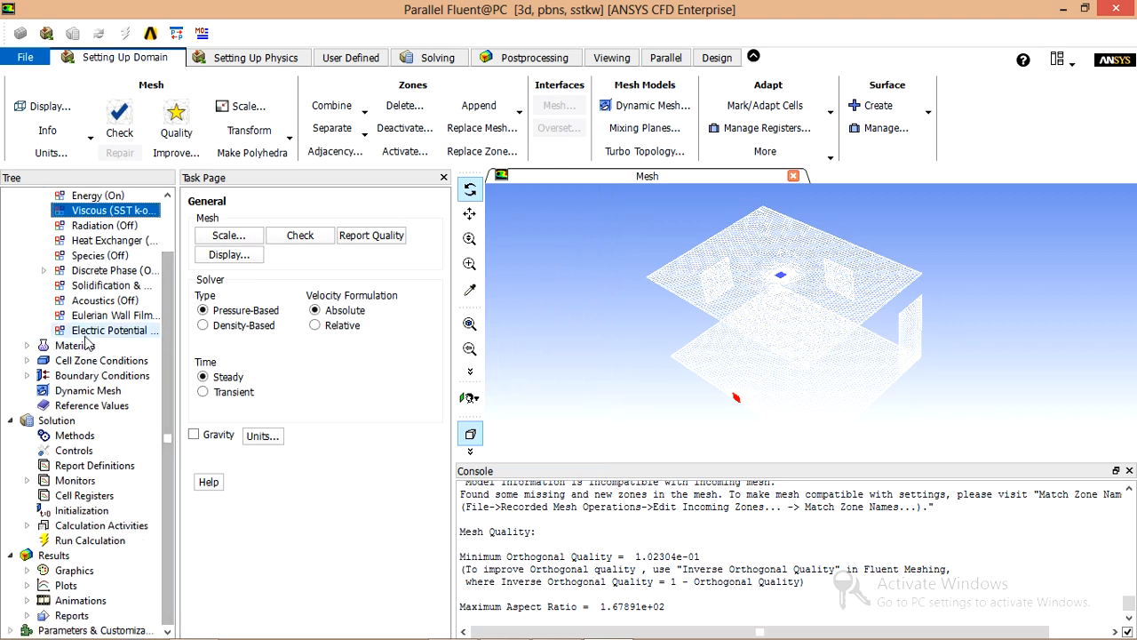
click(28, 346)
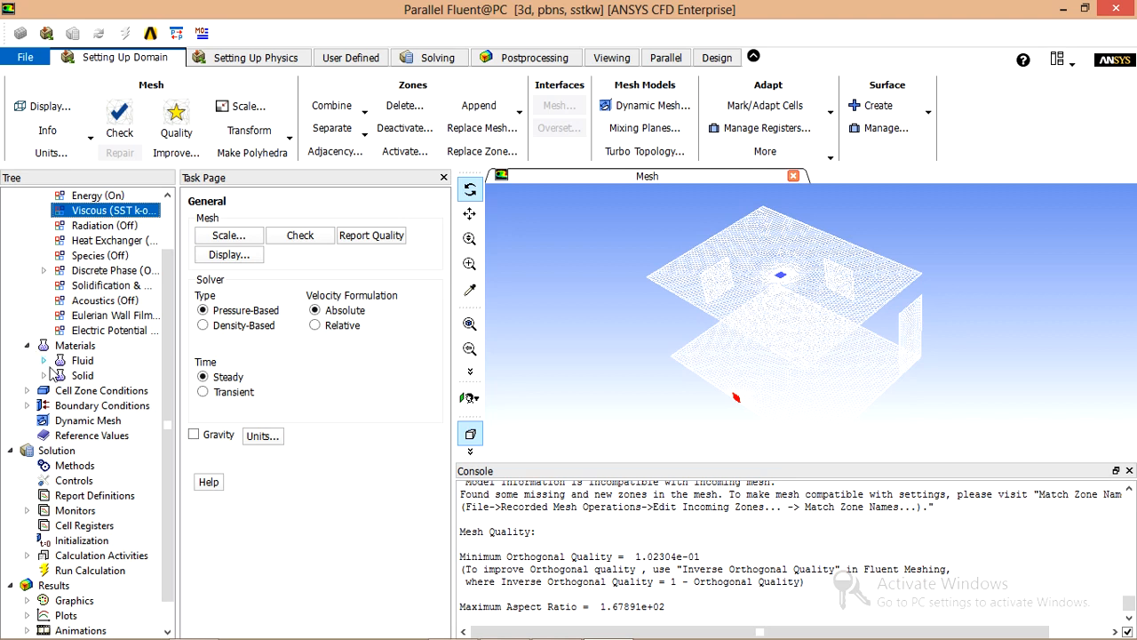
click(44, 361)
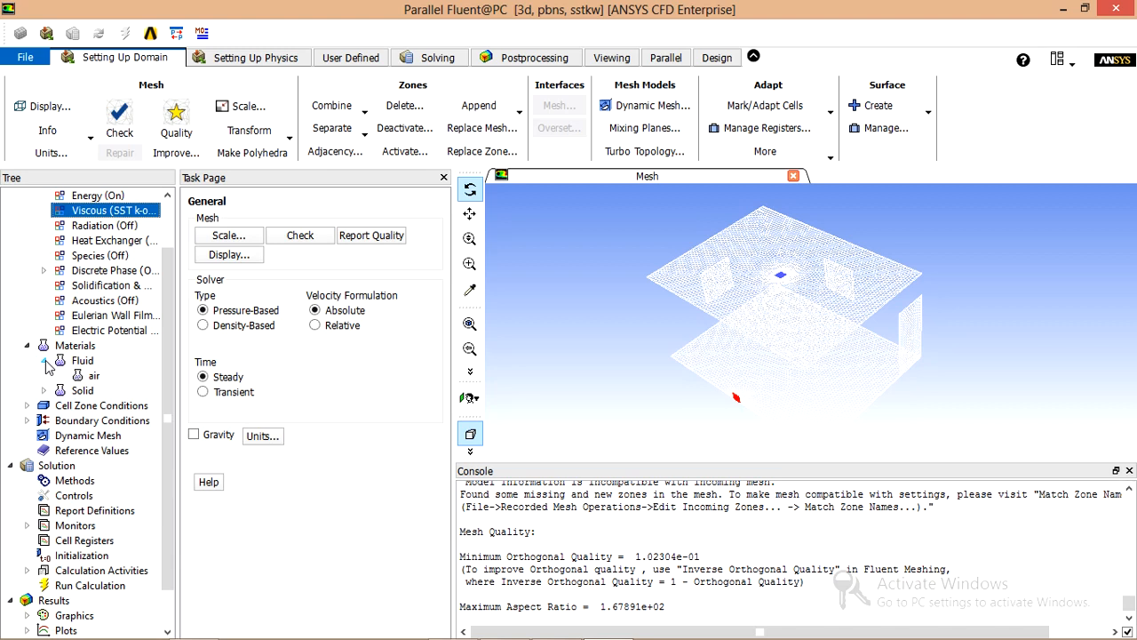
double_click(94, 376)
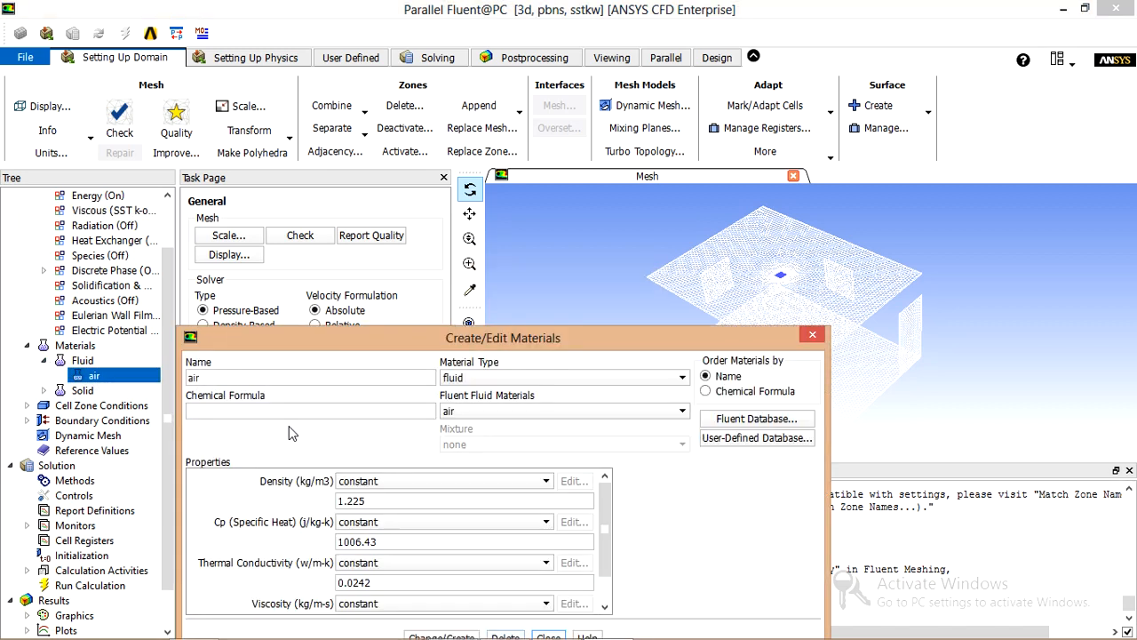
drag(517, 338, 535, 191)
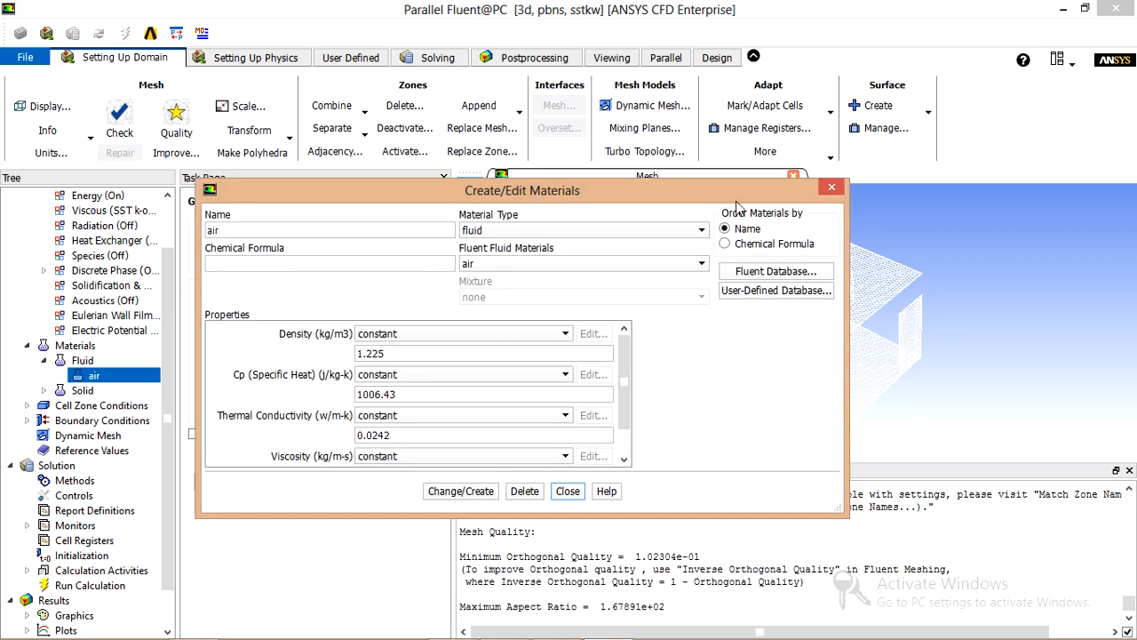
click(832, 188)
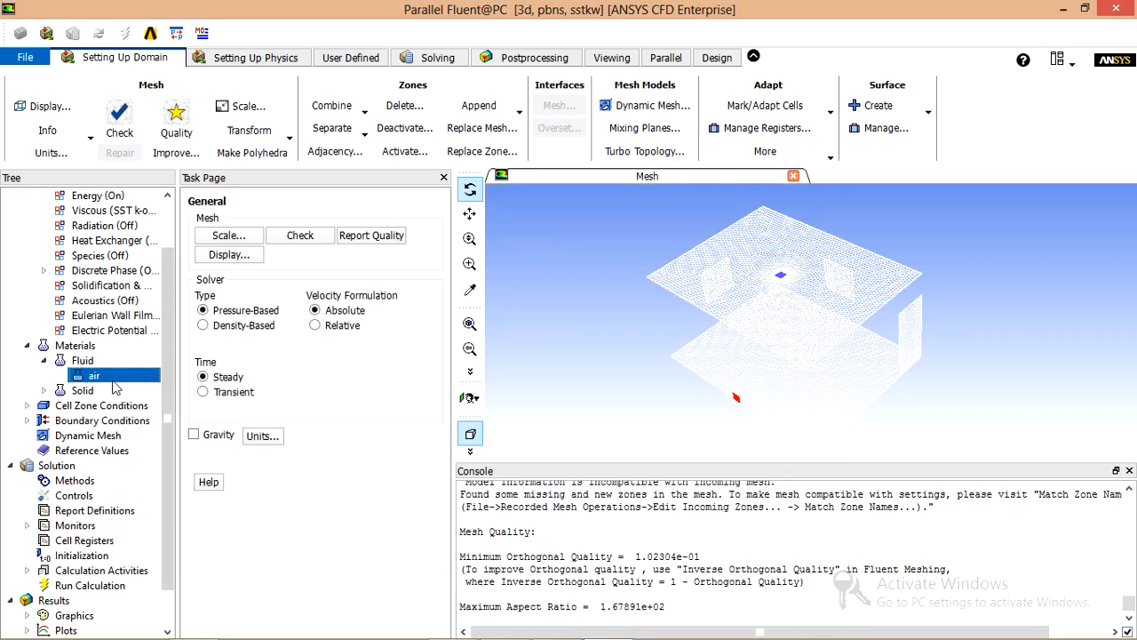
Review the cell zone conditions of the fluid zone and close them without changes
click(26, 406)
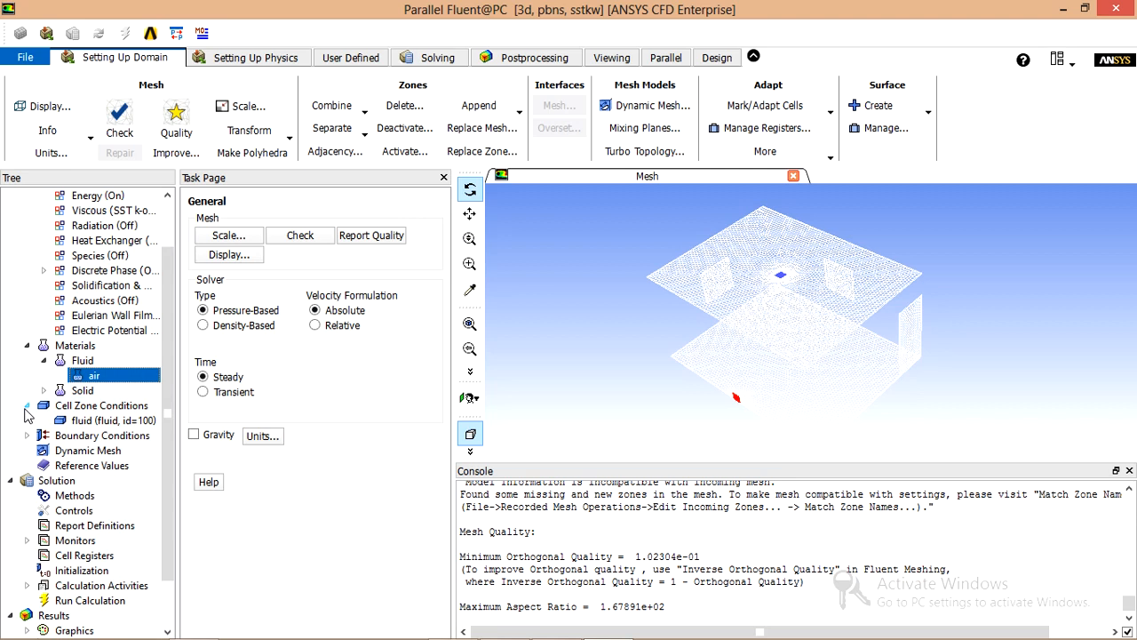
click(91, 422)
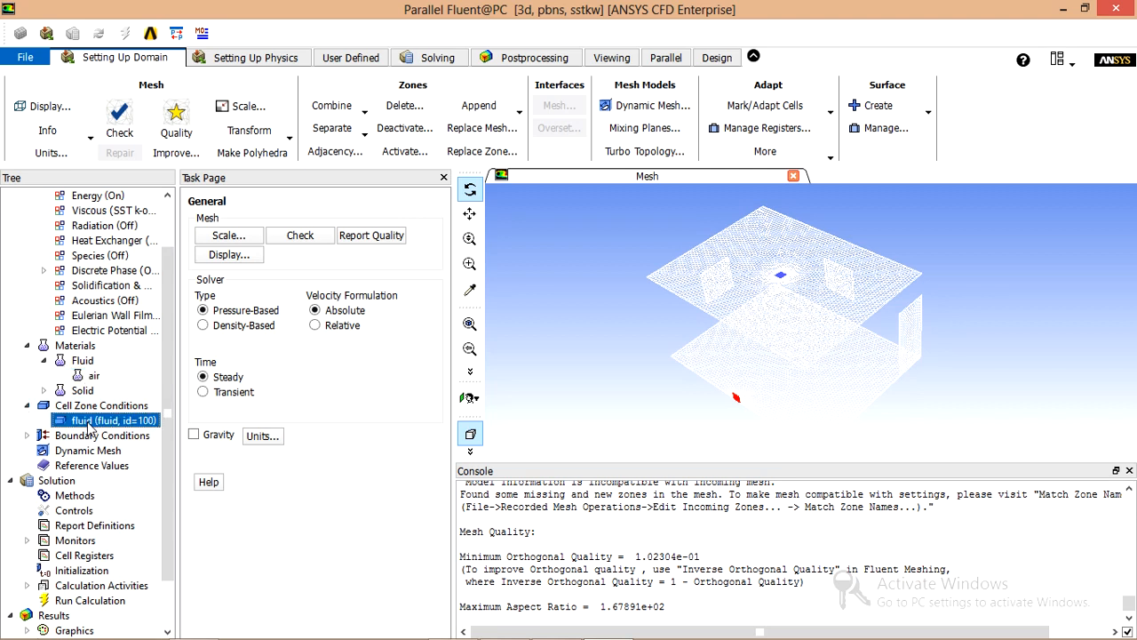
double_click(91, 421)
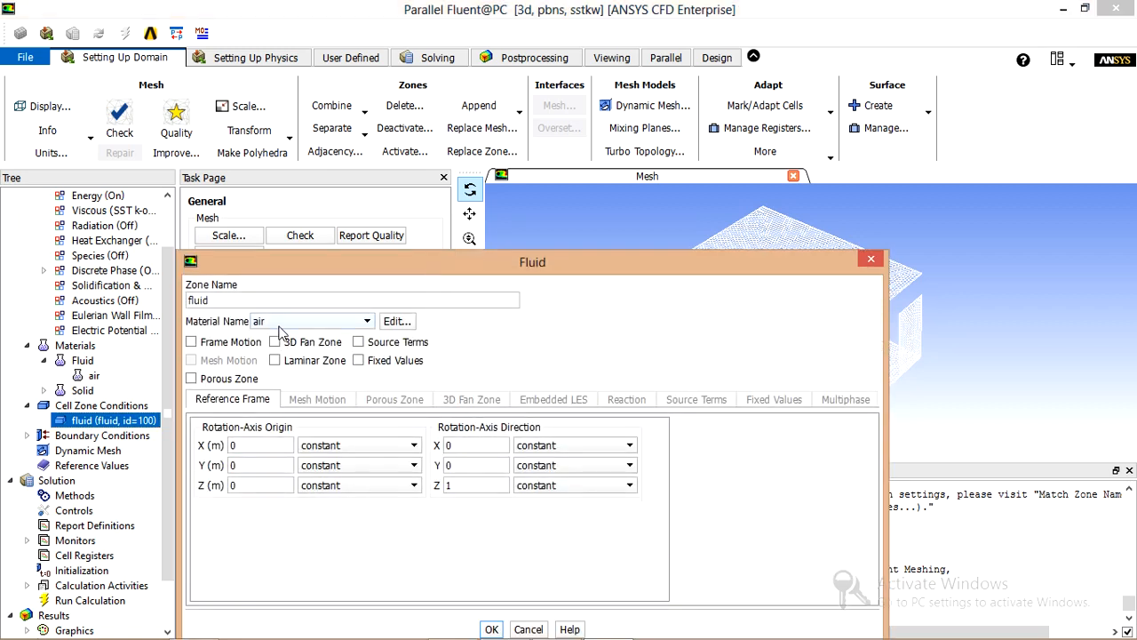
click(873, 259)
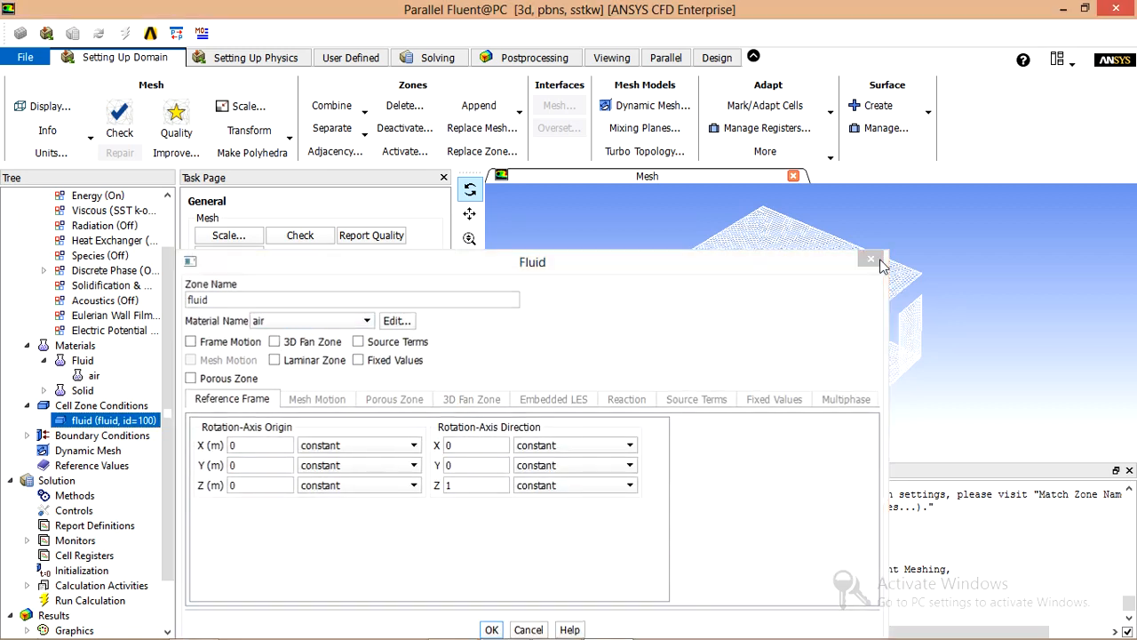
Look through the boundary zones, from the AC vents to the room walls, door and window
click(26, 437)
drag(169, 395, 169, 471)
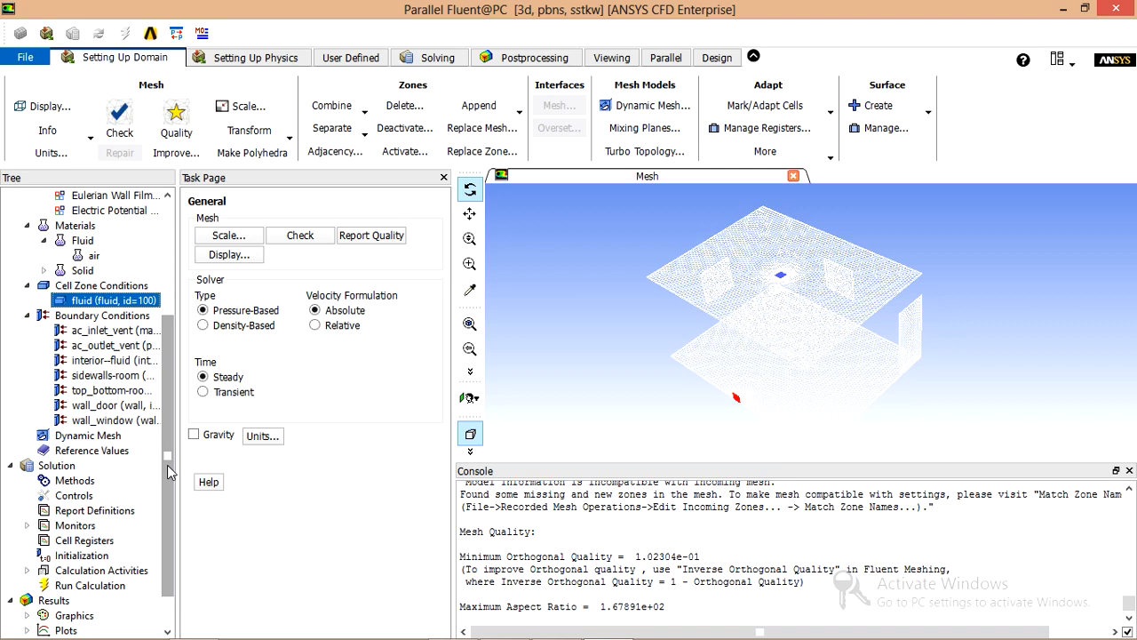
click(96, 330)
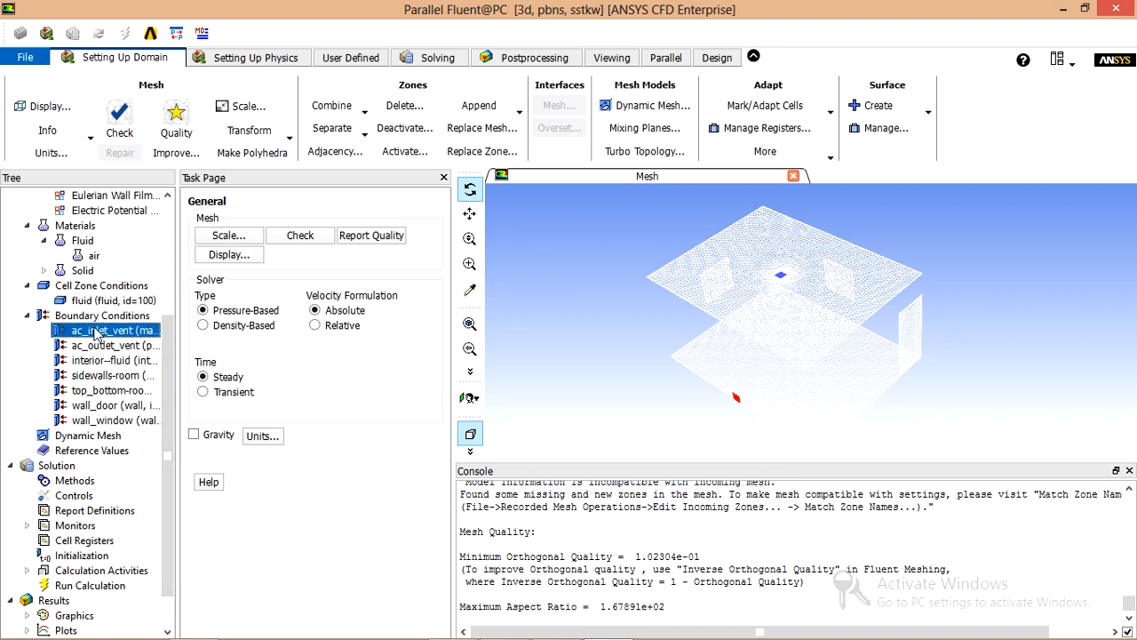
click(96, 345)
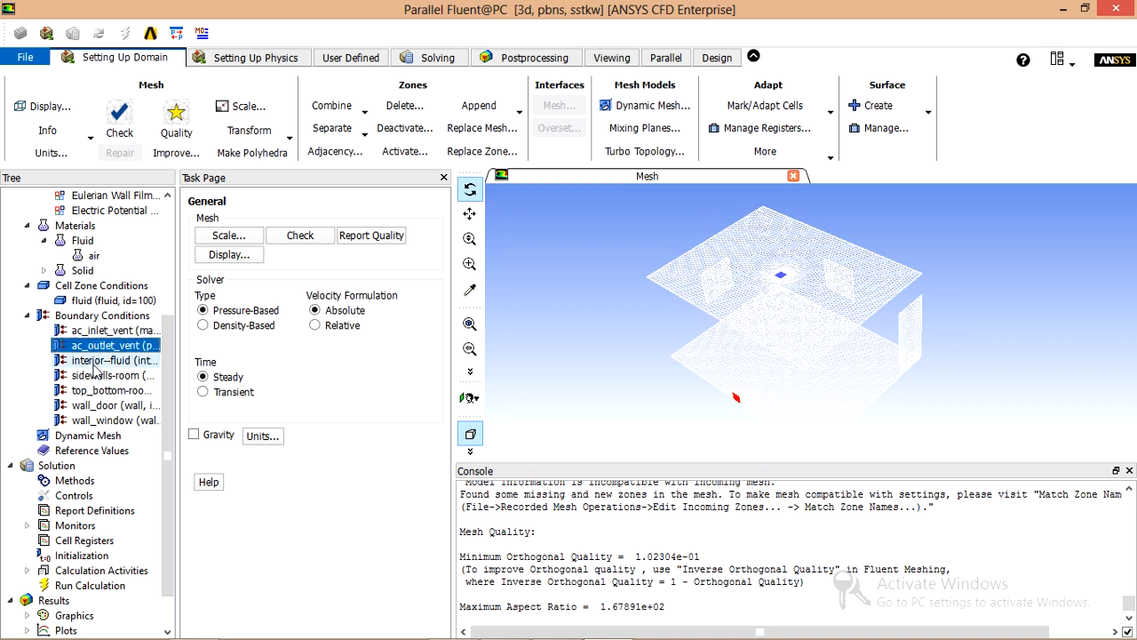
click(96, 377)
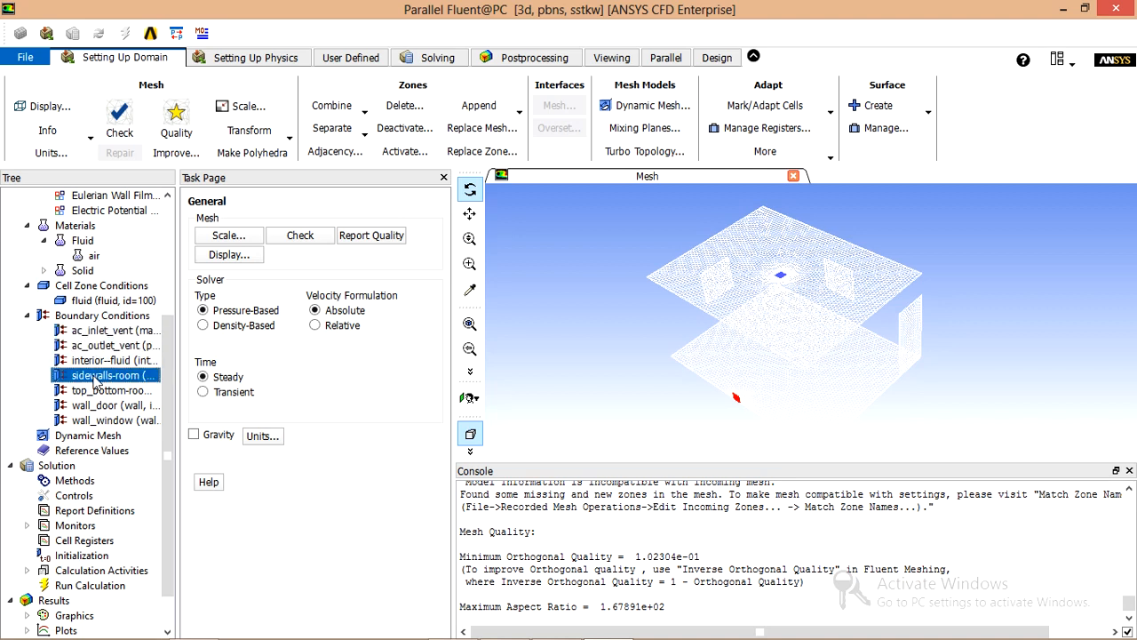
click(96, 391)
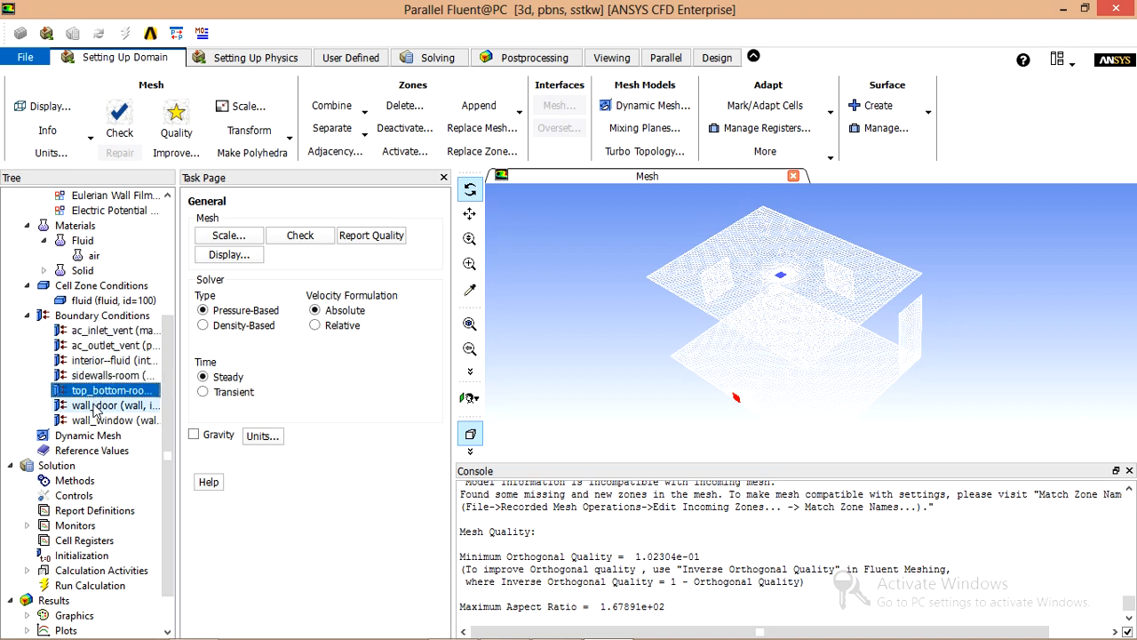
click(96, 406)
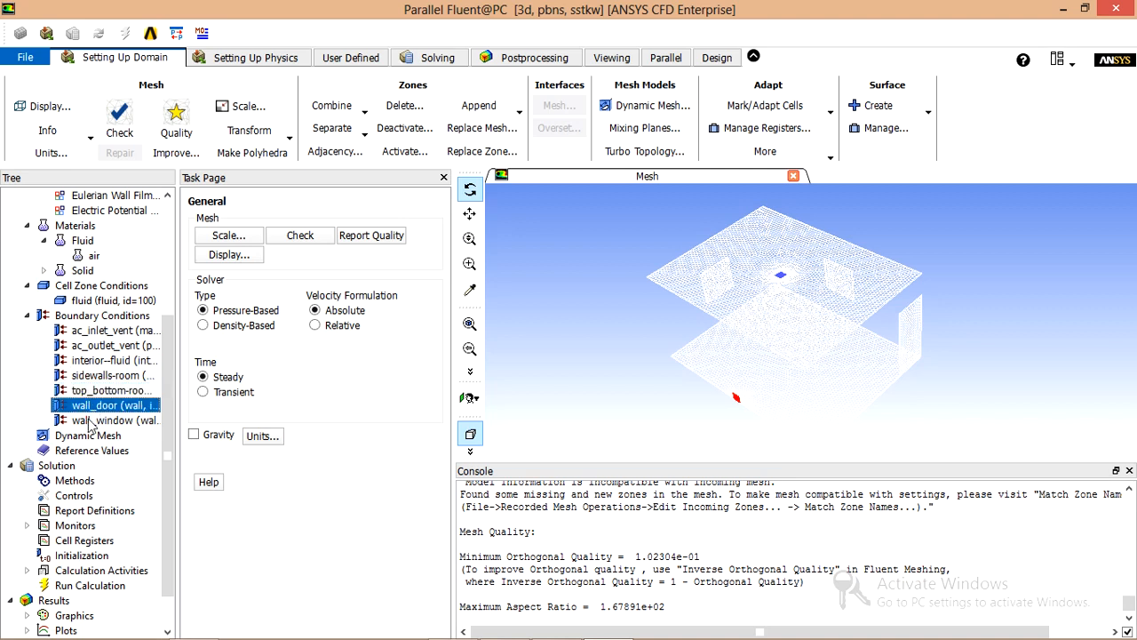
click(92, 422)
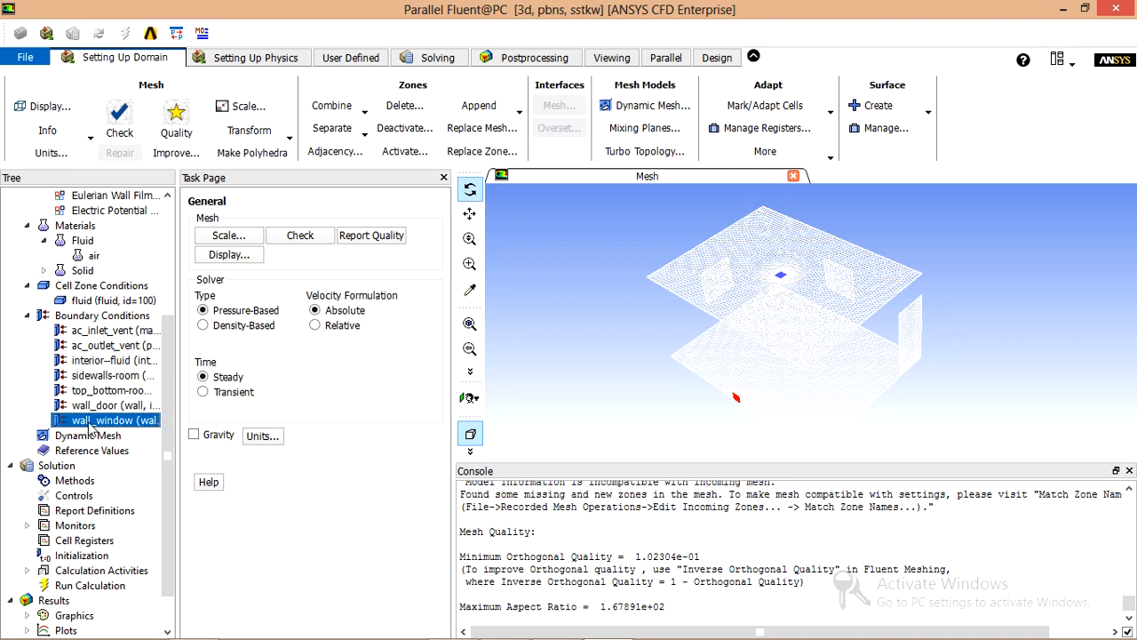
Set the ac_inlet_vent mass flow rate to 0.15 kg/s with its direction normal to boundary, keeping Intensity and Viscosity Ratio for turbulence
click(123, 334)
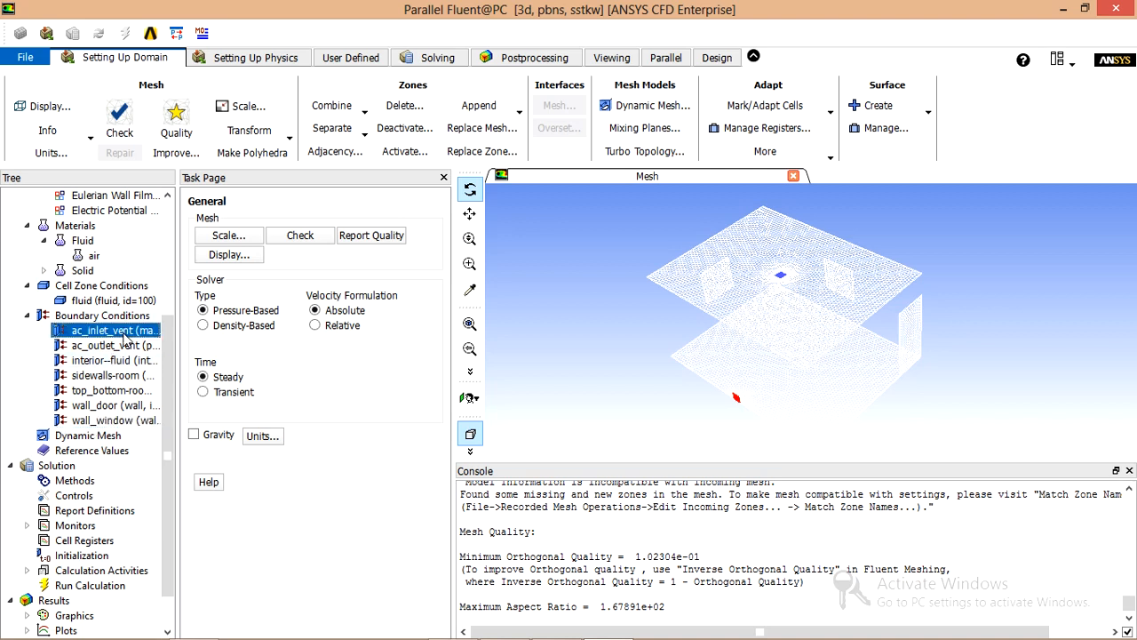
double_click(123, 340)
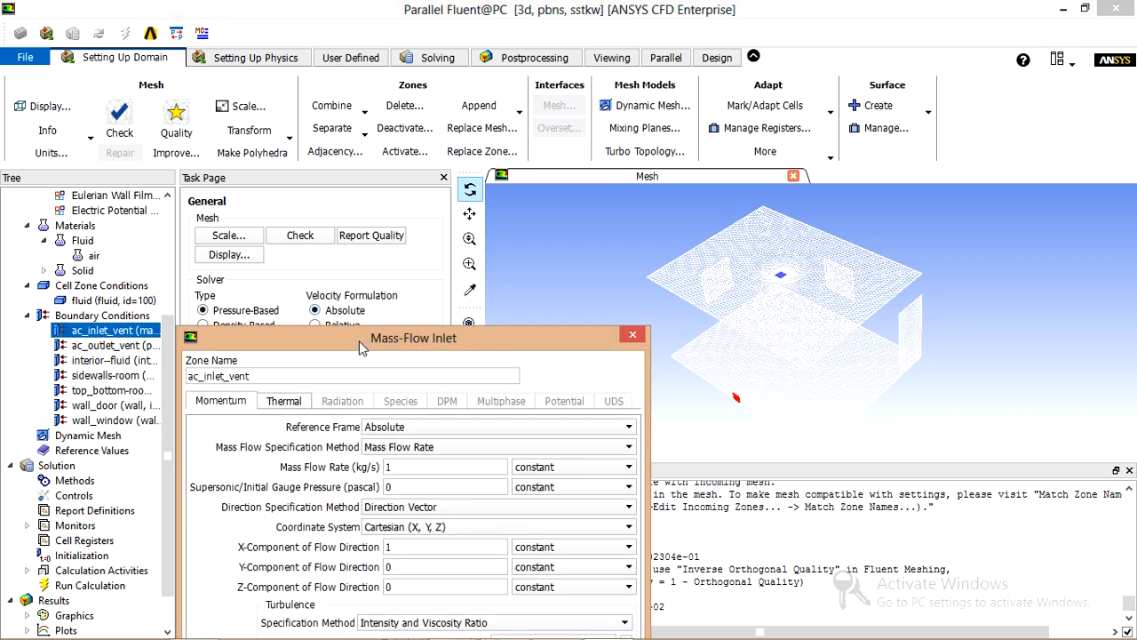
drag(362, 346, 369, 224)
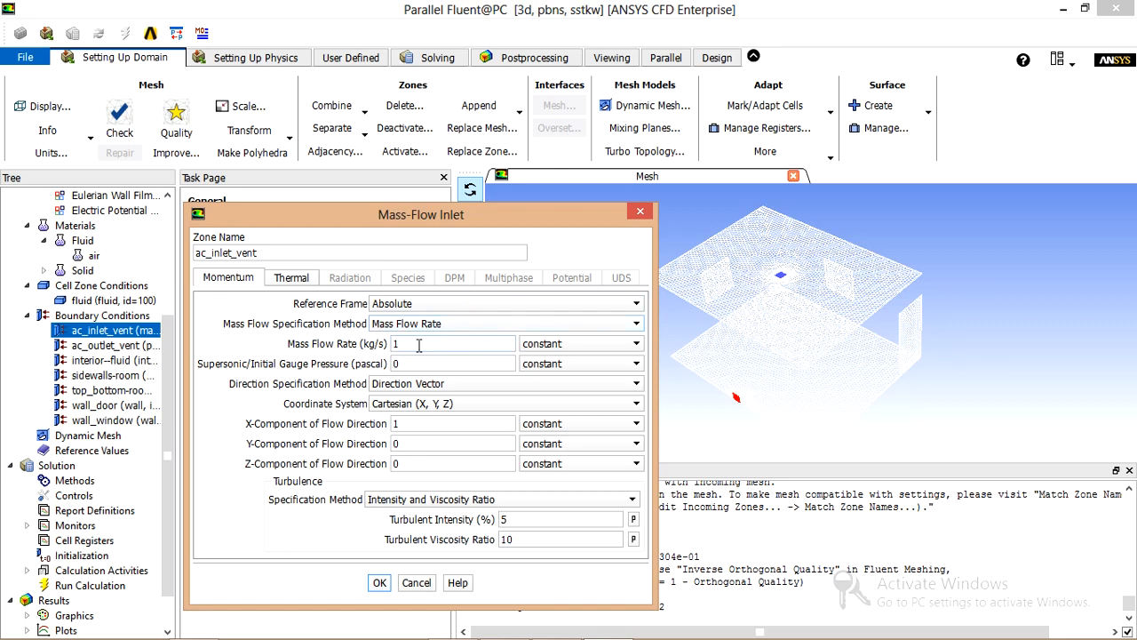
double_click(391, 344)
text(0.15)
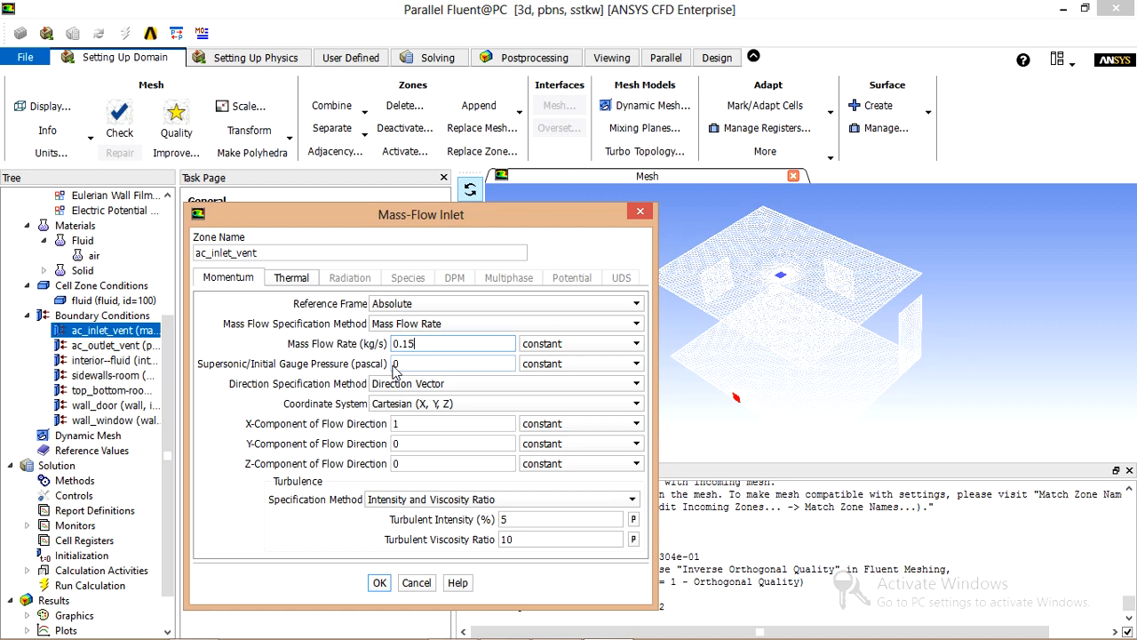
click(413, 386)
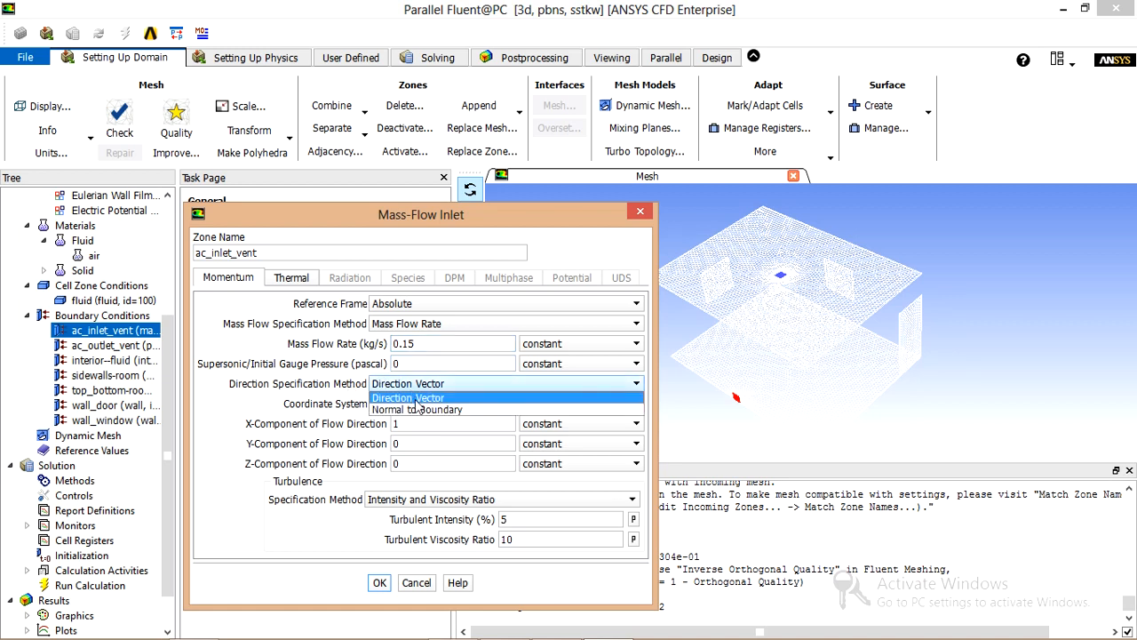
click(418, 410)
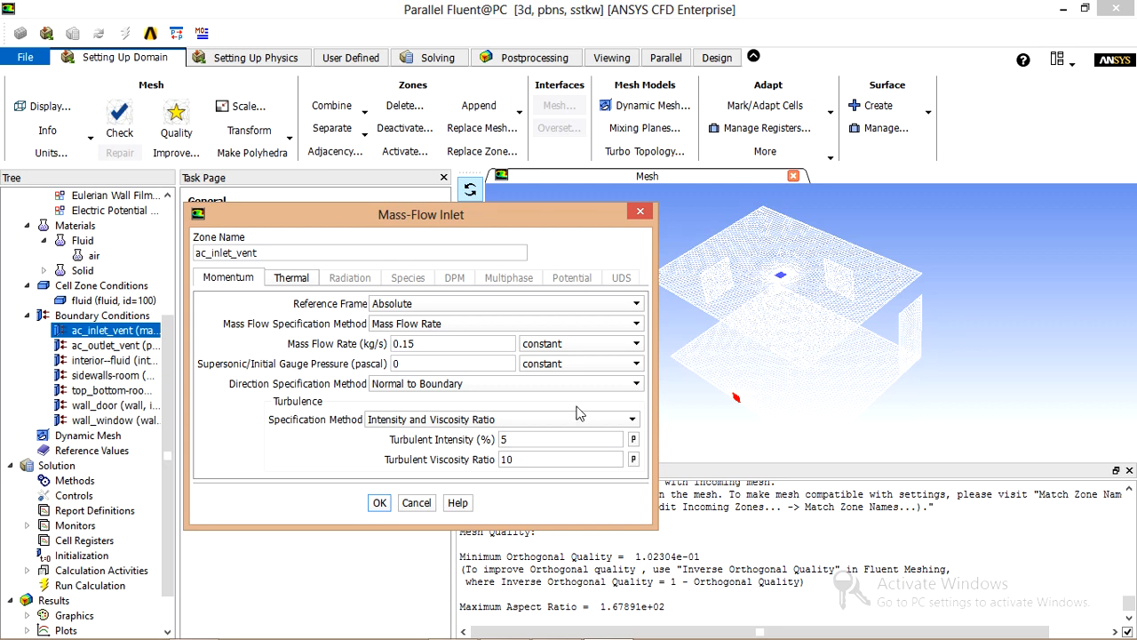
click(557, 424)
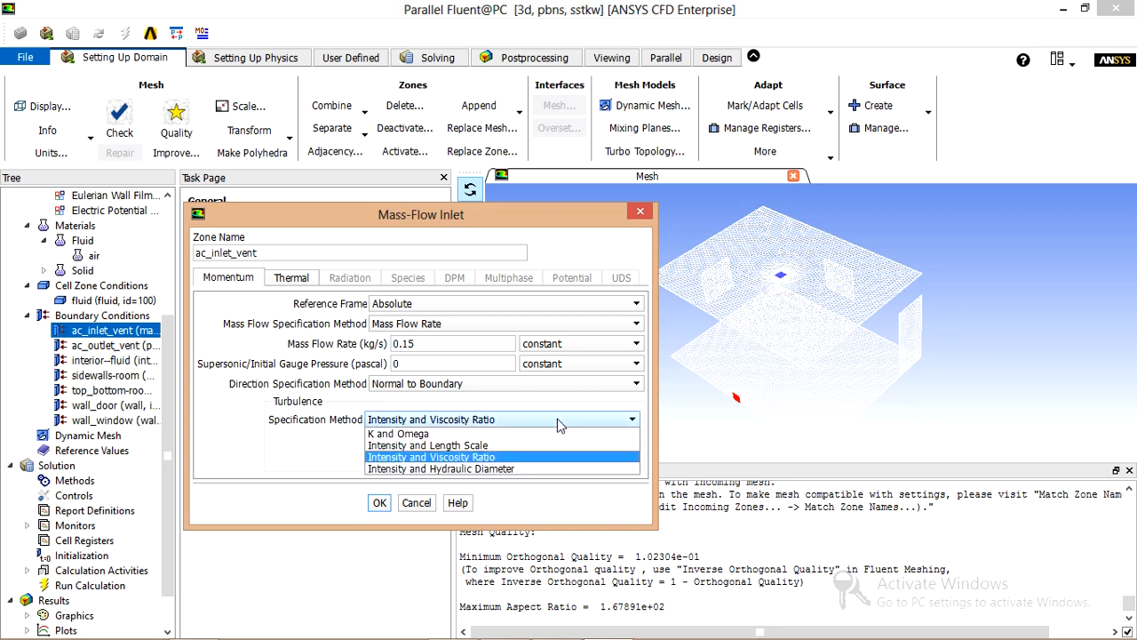
click(520, 404)
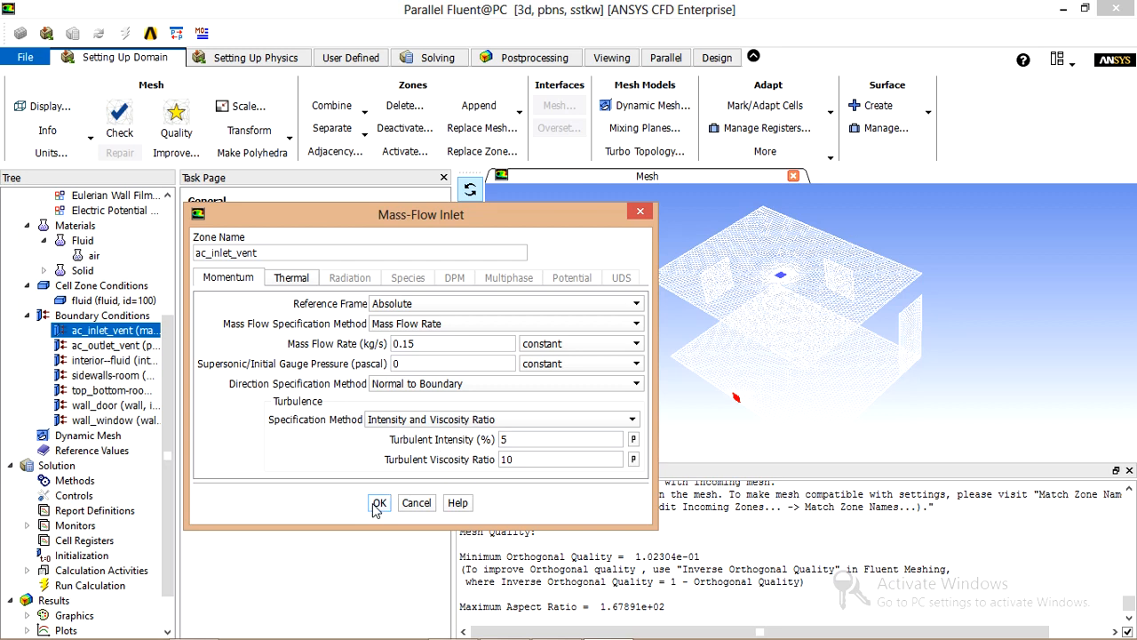
Set the ac_inlet_vent total temperature to 298 K and apply the inlet settings
click(292, 277)
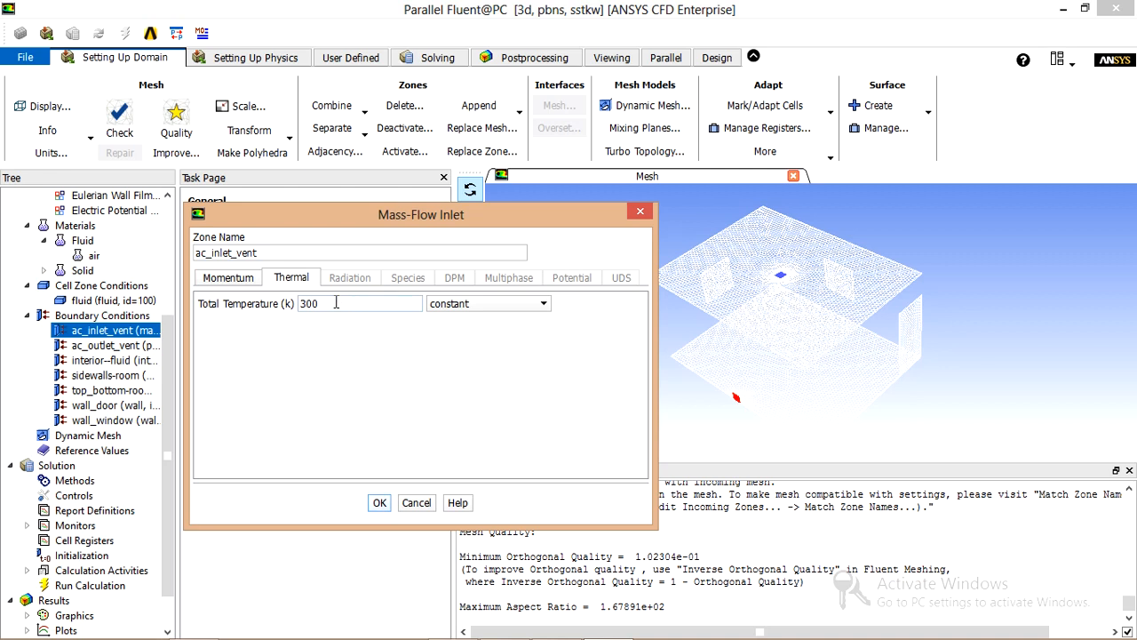
drag(329, 303, 265, 303)
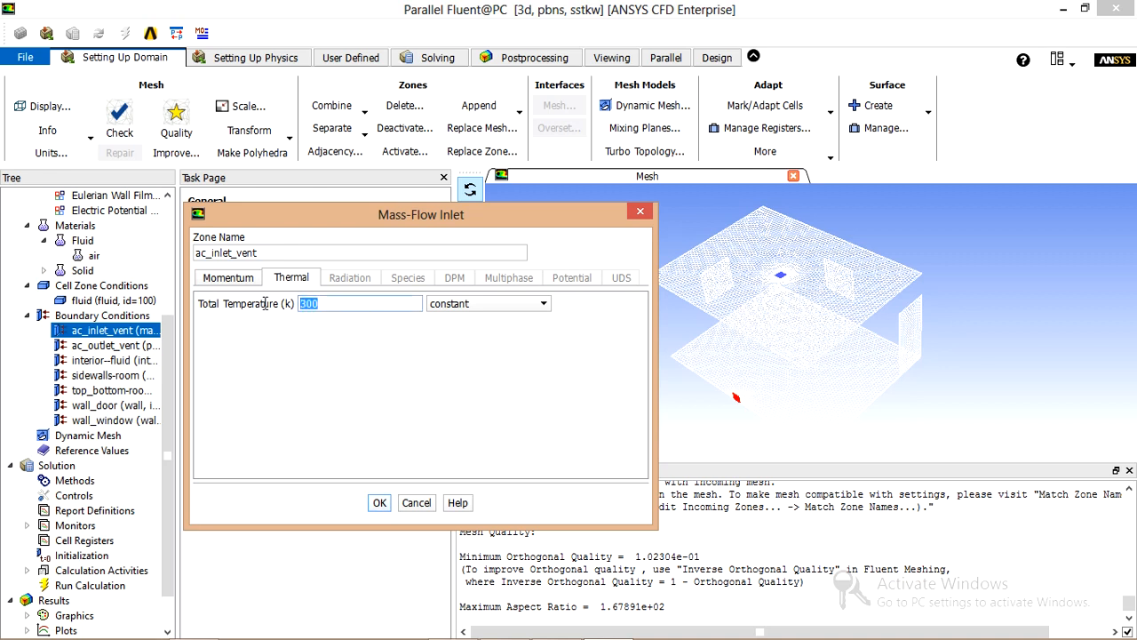
text(298)
click(379, 504)
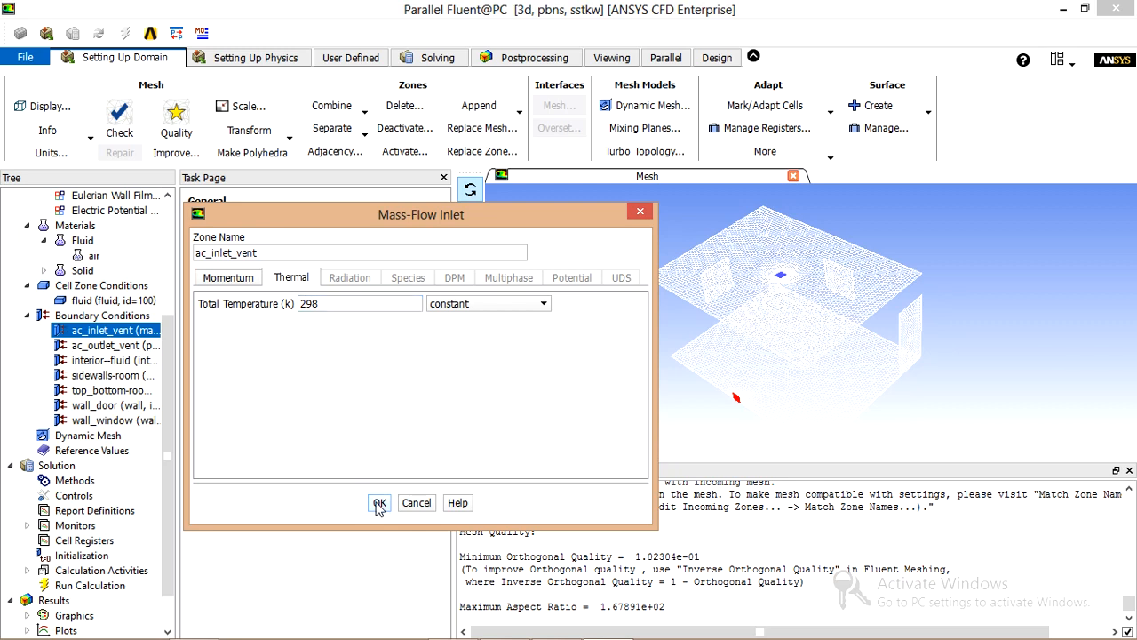
Check the pressure outlet settings of ac_outlet_vent and close them without changes
click(122, 353)
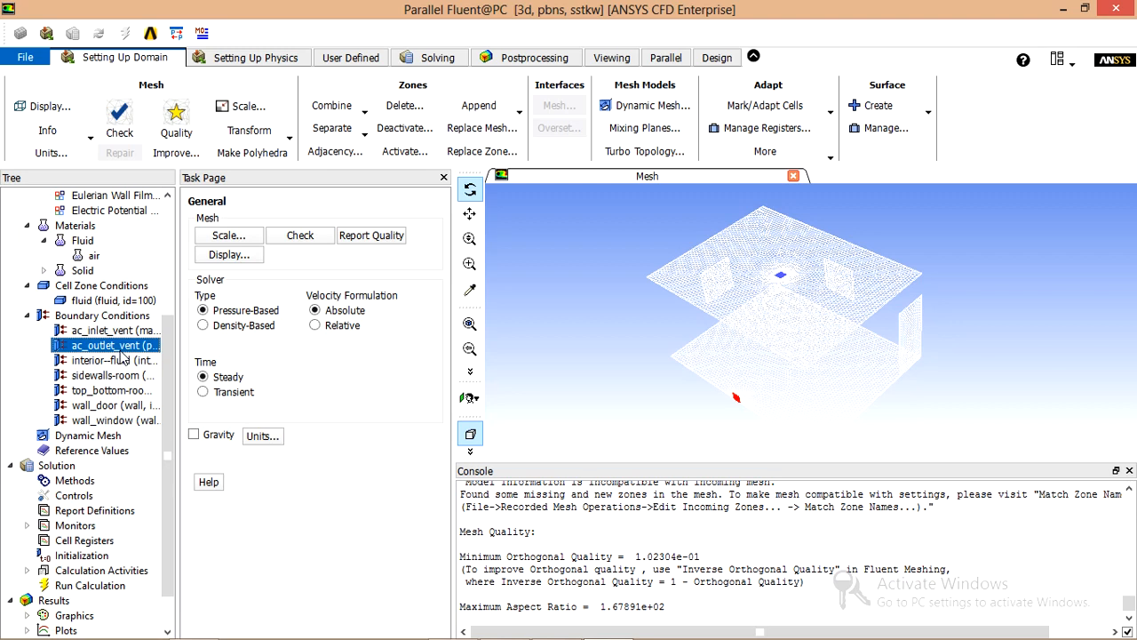
double_click(104, 346)
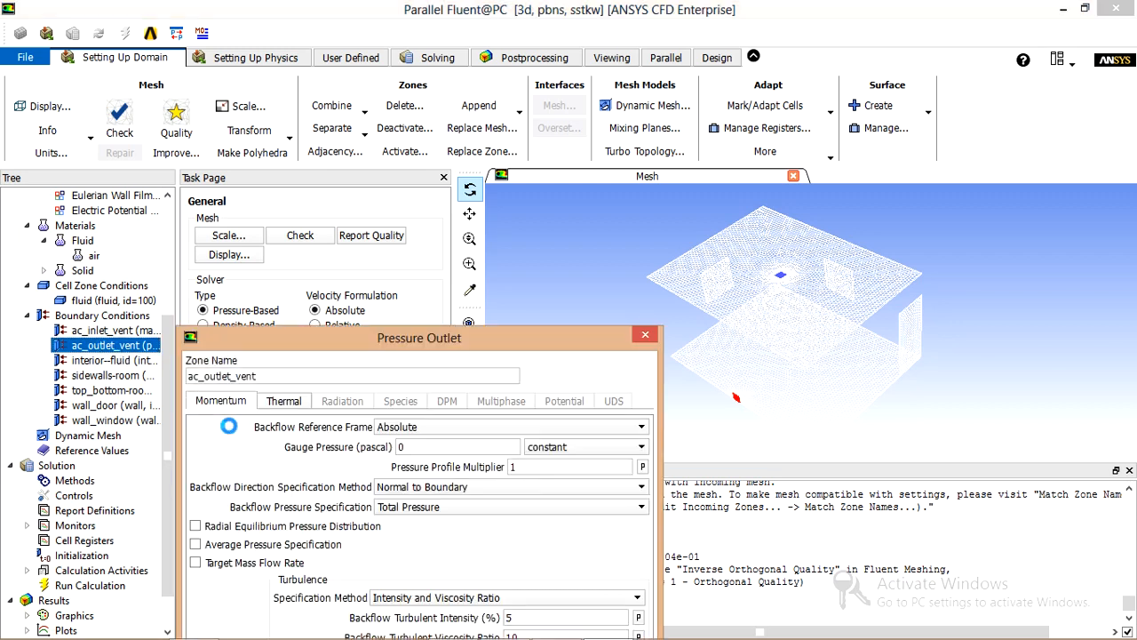
drag(407, 337, 456, 163)
click(695, 161)
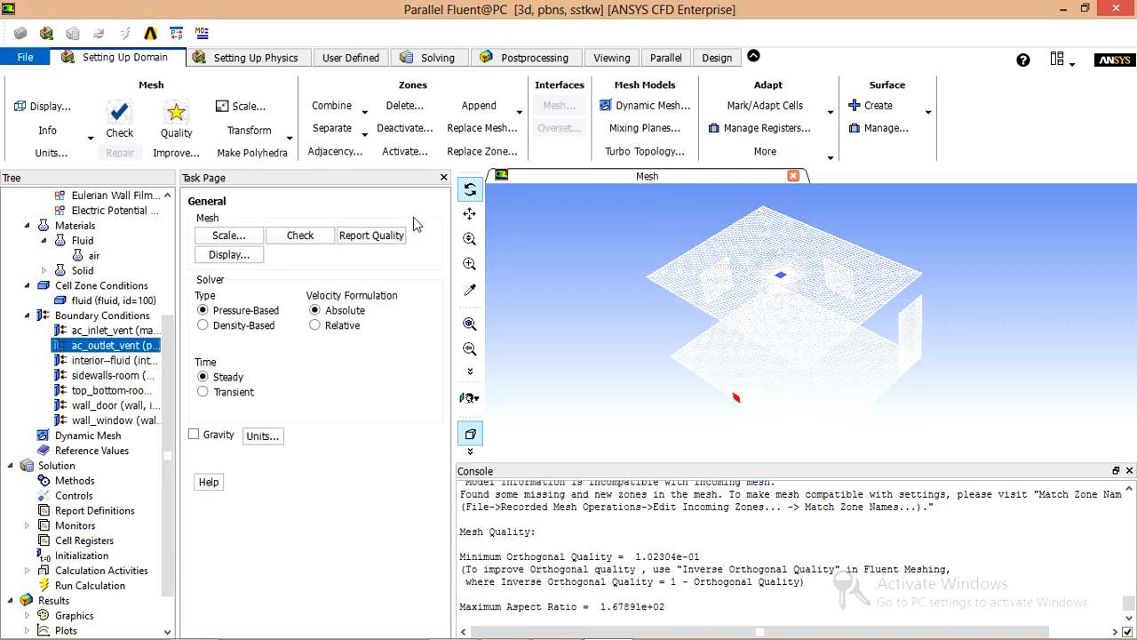
Change the boundary type of ac_outlet_vent to mass-flow-outlet
double_click(74, 319)
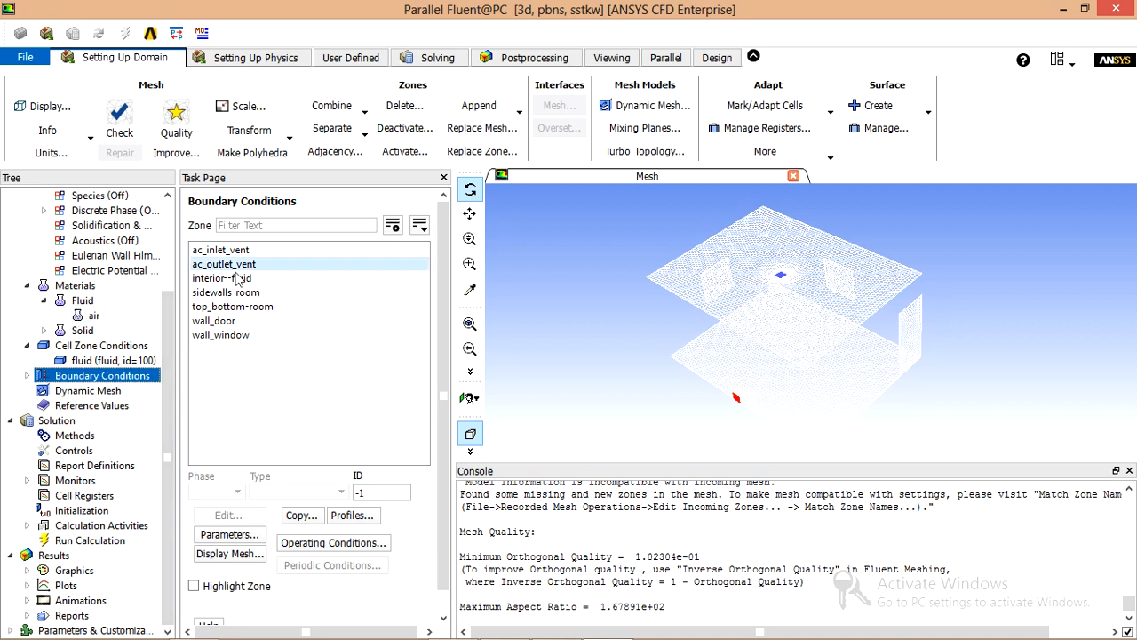
click(236, 267)
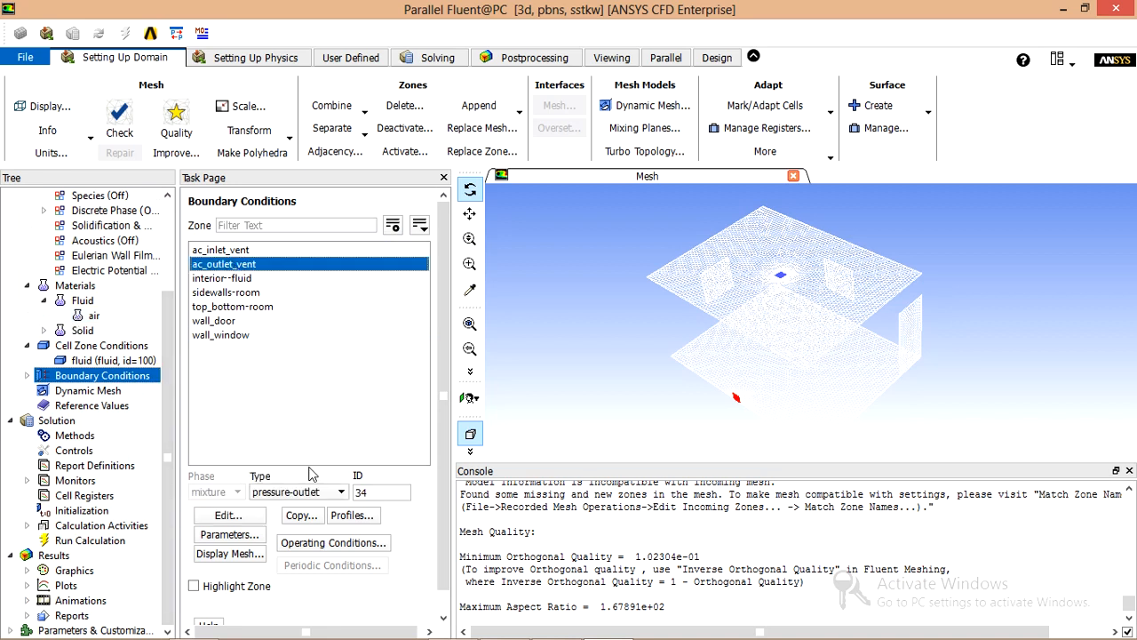
click(304, 494)
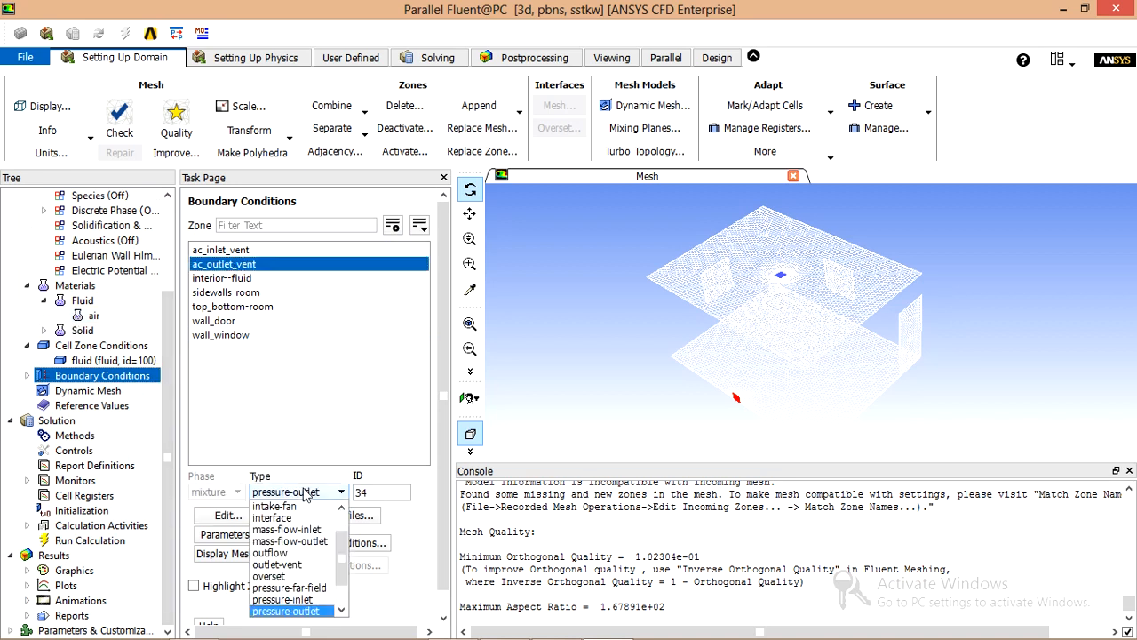
click(311, 541)
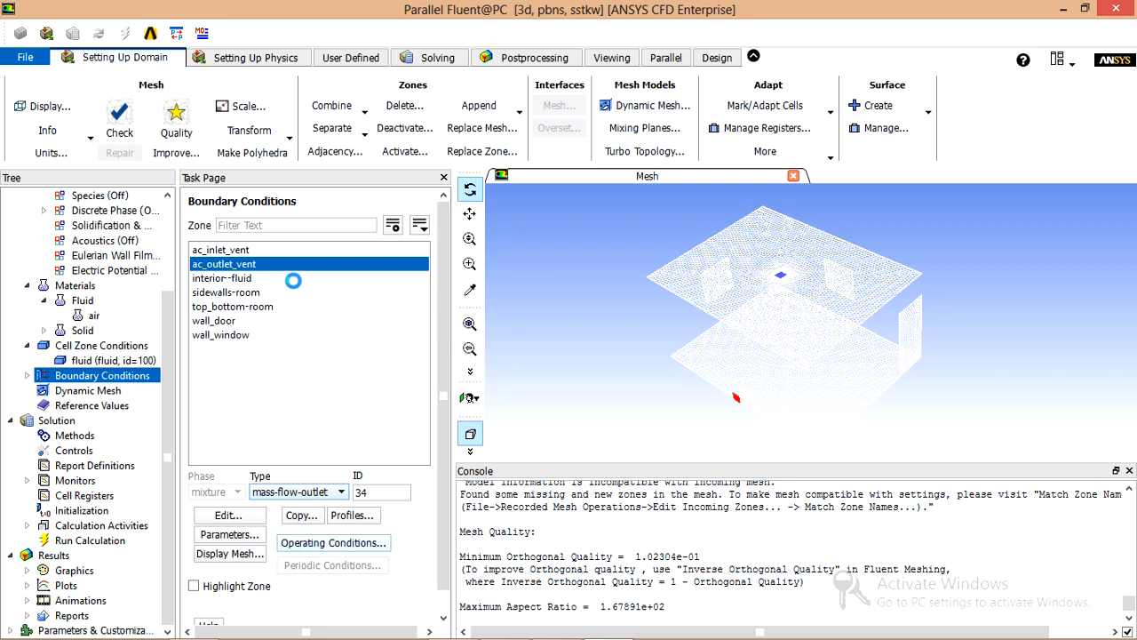
Set the ac_outlet_vent mass flow rate to 0.15 kg/s and apply it
drag(390, 338, 404, 299)
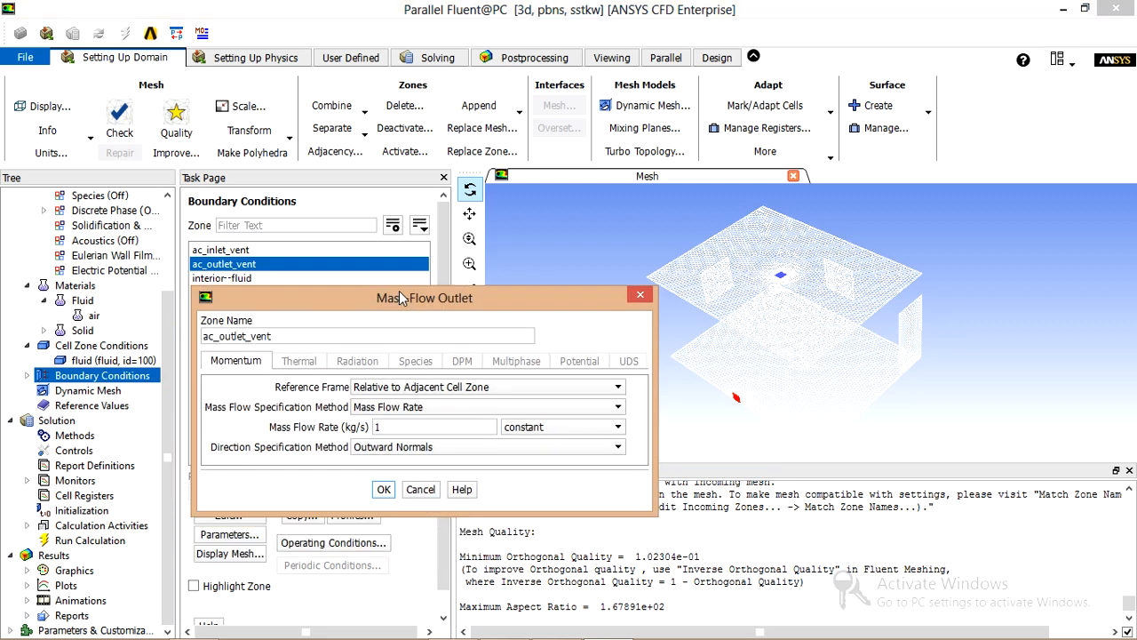
double_click(414, 427)
text(0.15)
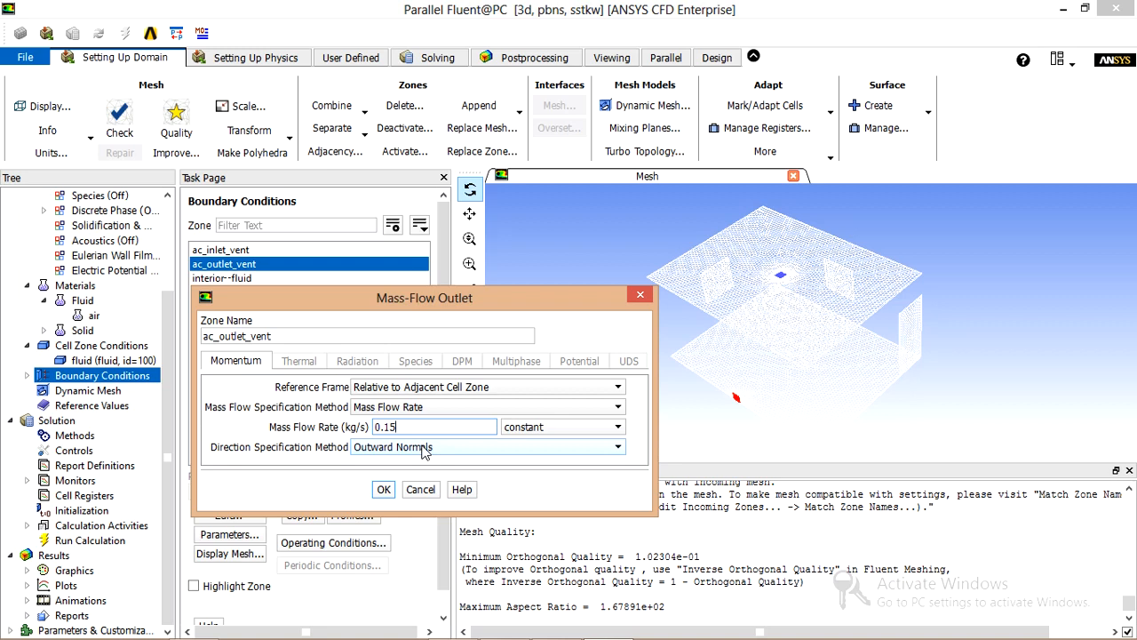
click(383, 491)
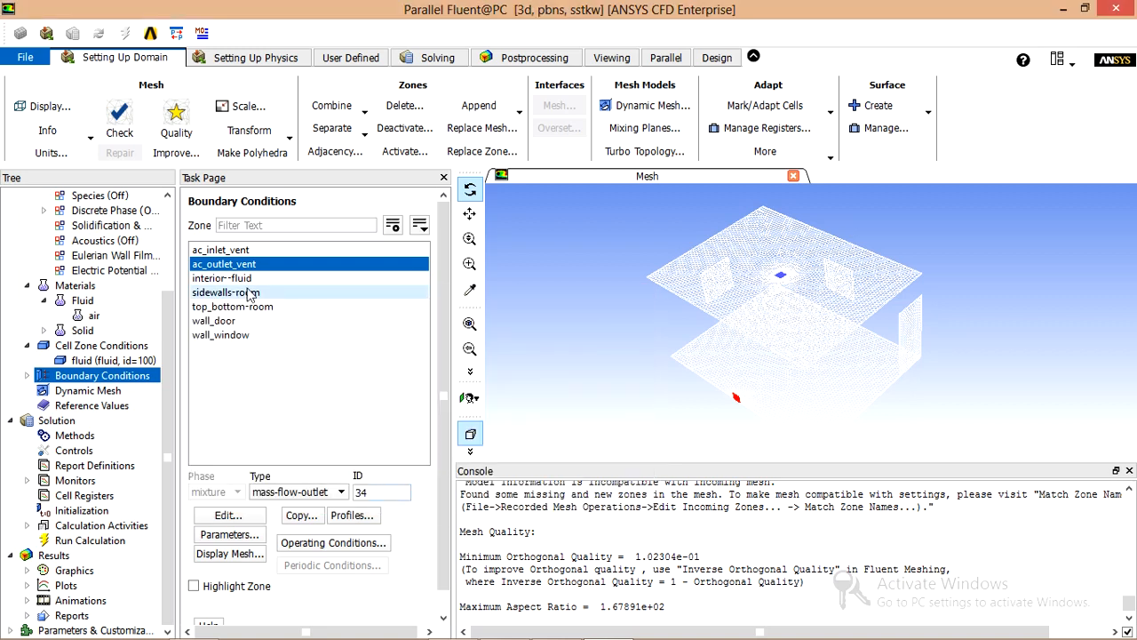
Give sidewalls-room a convection thermal condition with heat transfer coefficient 5 w/m2-k and free stream temperature 308 K, and apply it
click(227, 294)
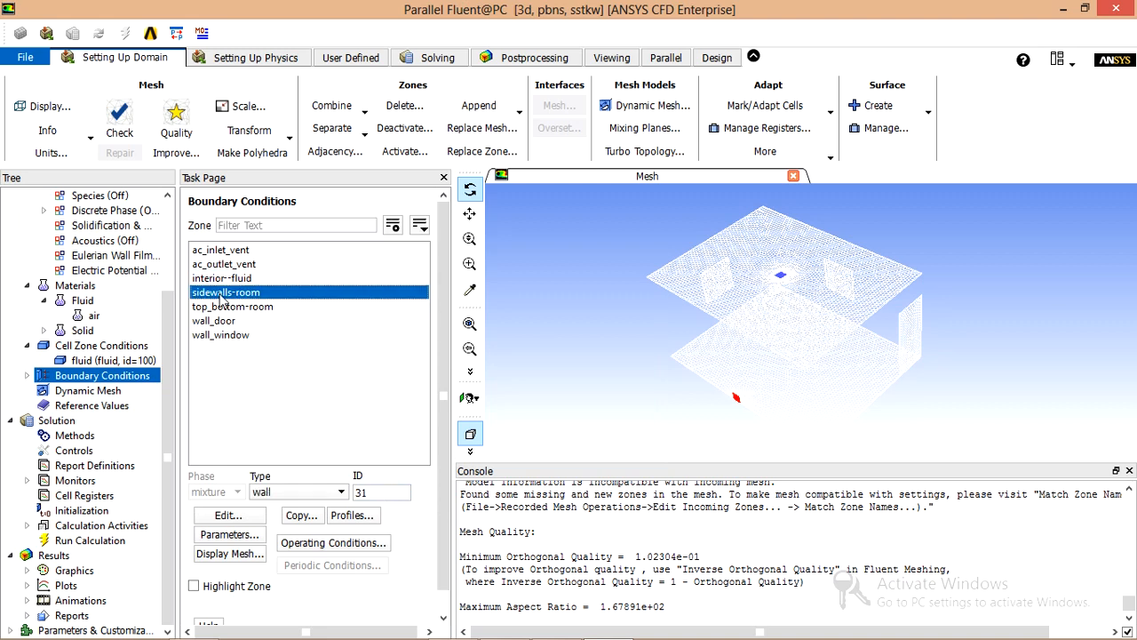
double_click(220, 297)
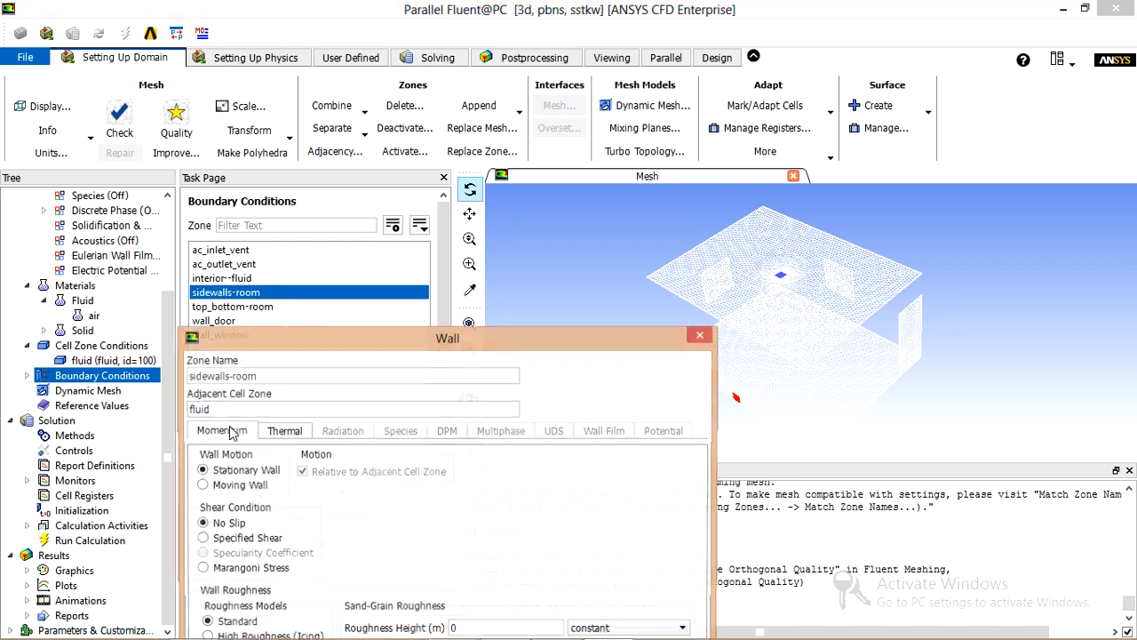
drag(357, 349, 430, 210)
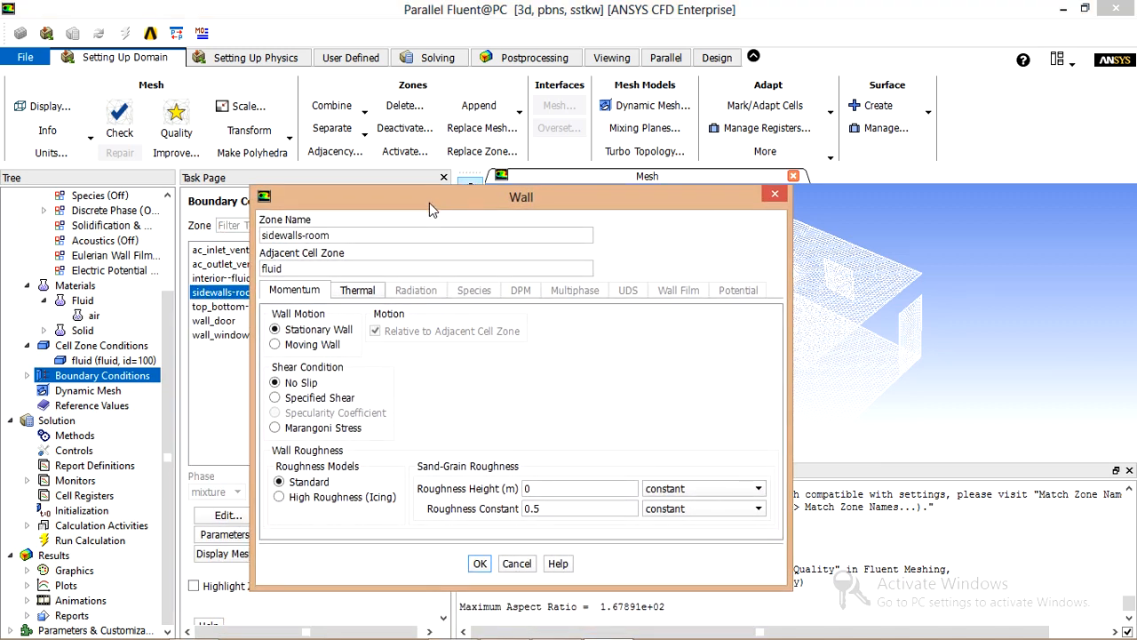
click(356, 297)
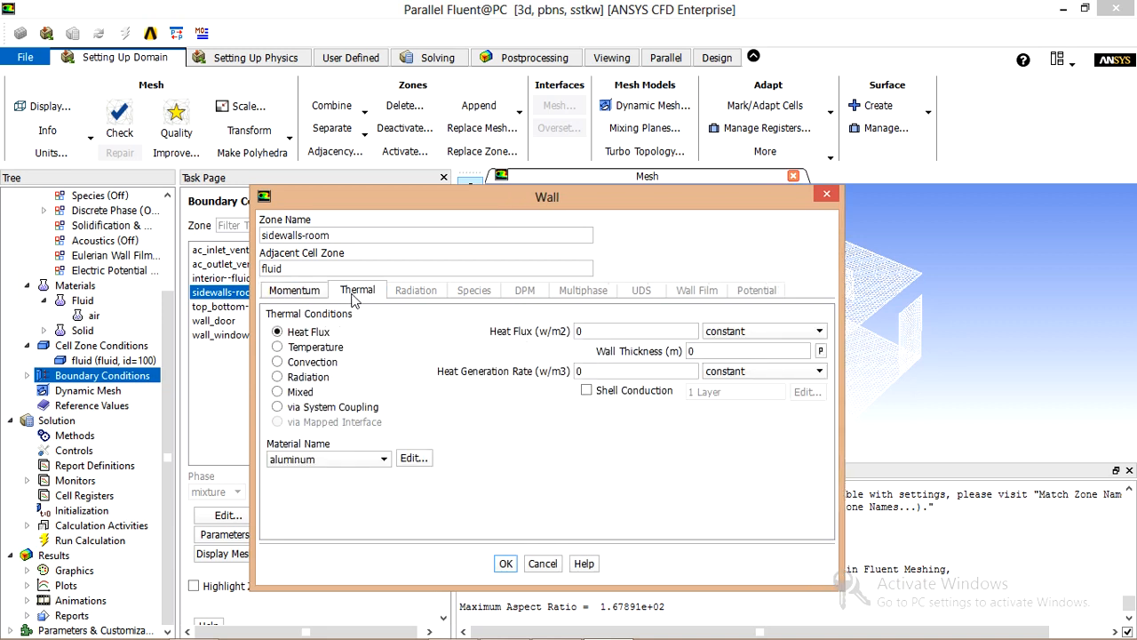
click(304, 363)
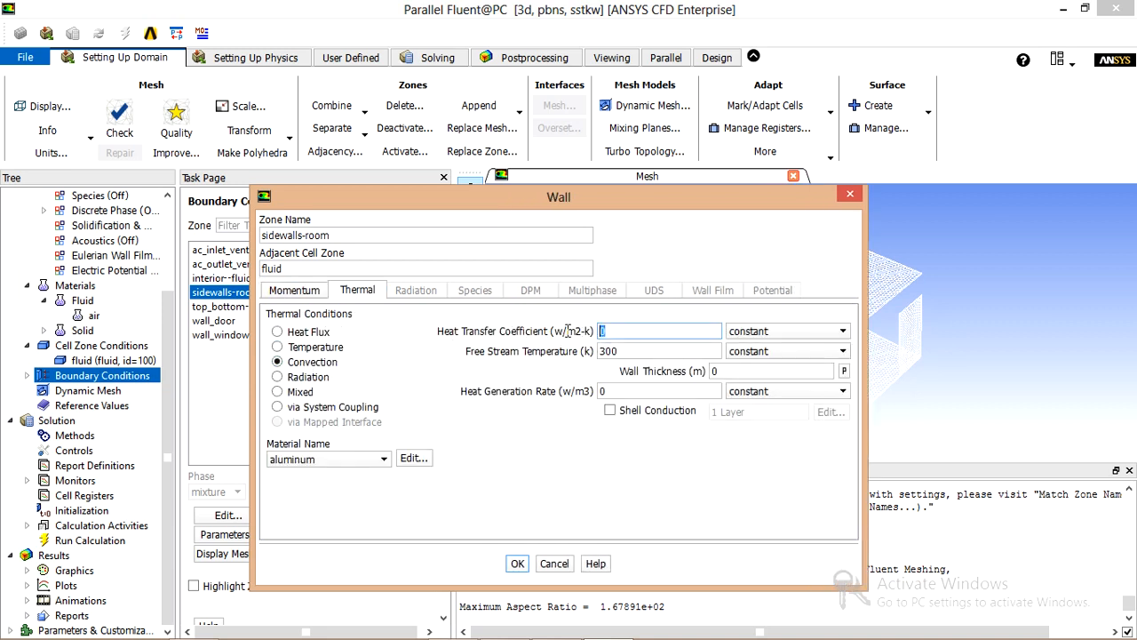
text(5)
drag(625, 354, 561, 355)
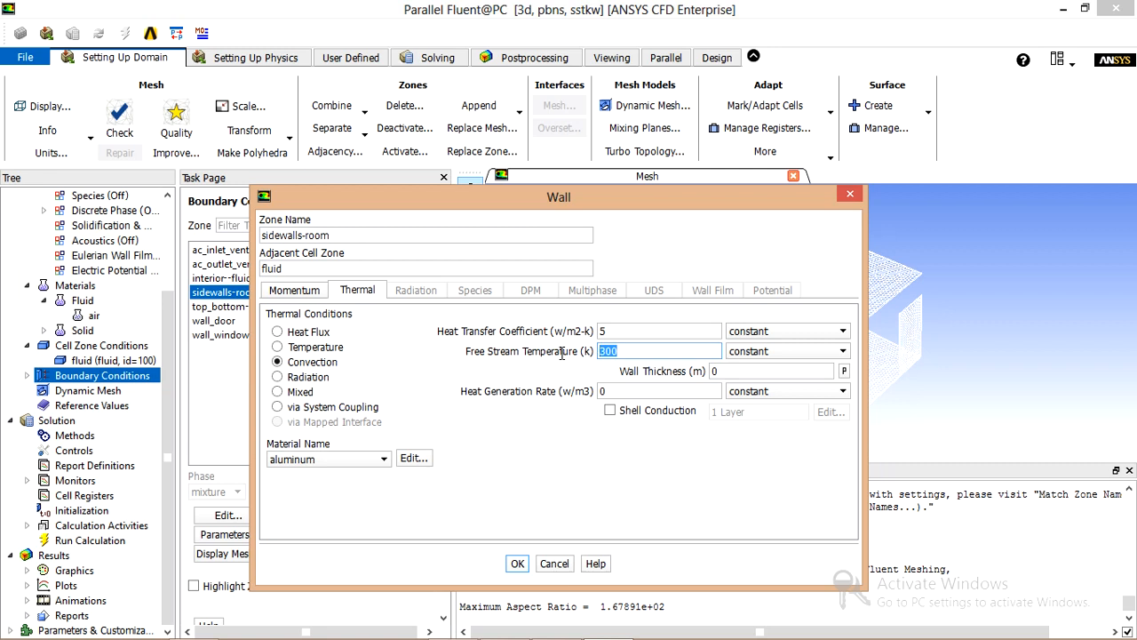
text(308)
click(519, 565)
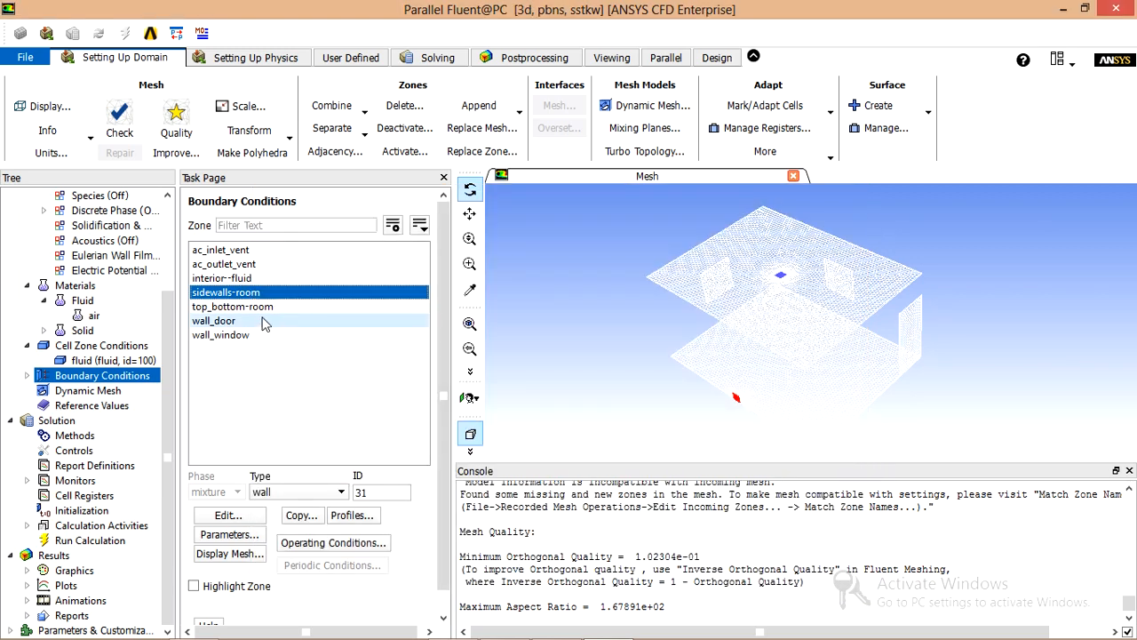
Give wall_door a convection thermal condition with heat transfer coefficient 10 w/m2-k and free stream temperature 308 K, and apply it
click(232, 323)
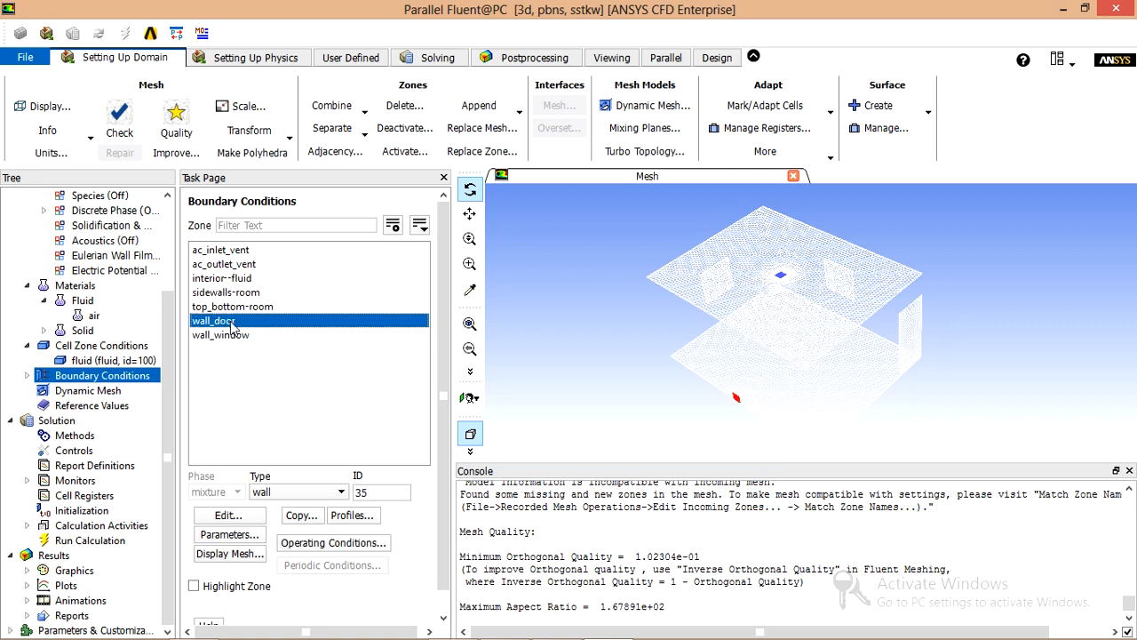
double_click(232, 323)
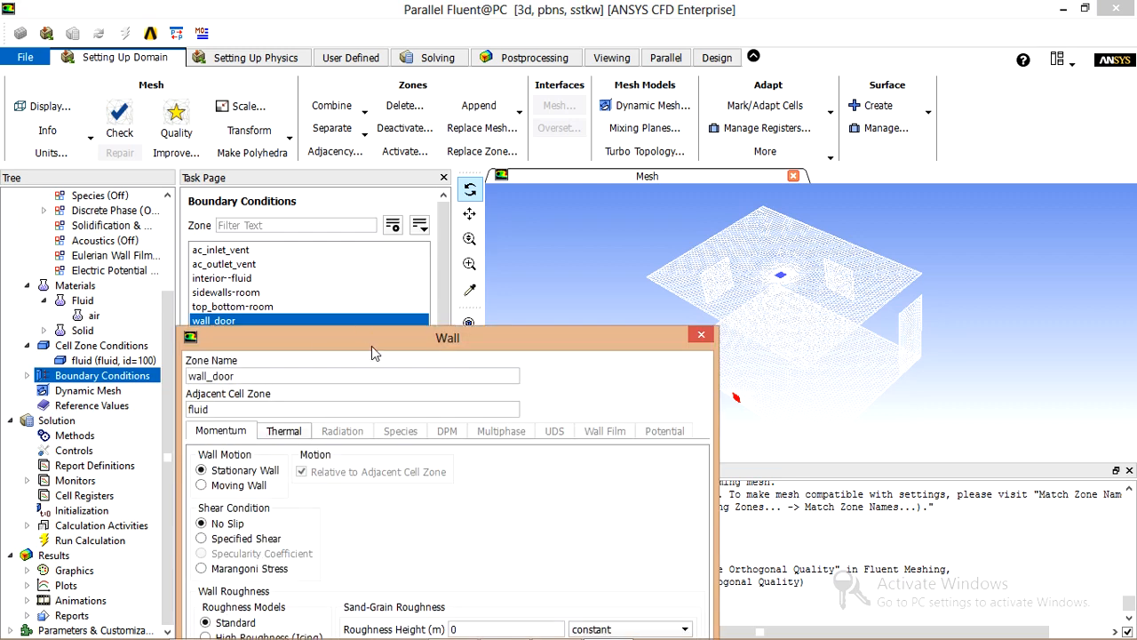
drag(372, 347, 425, 258)
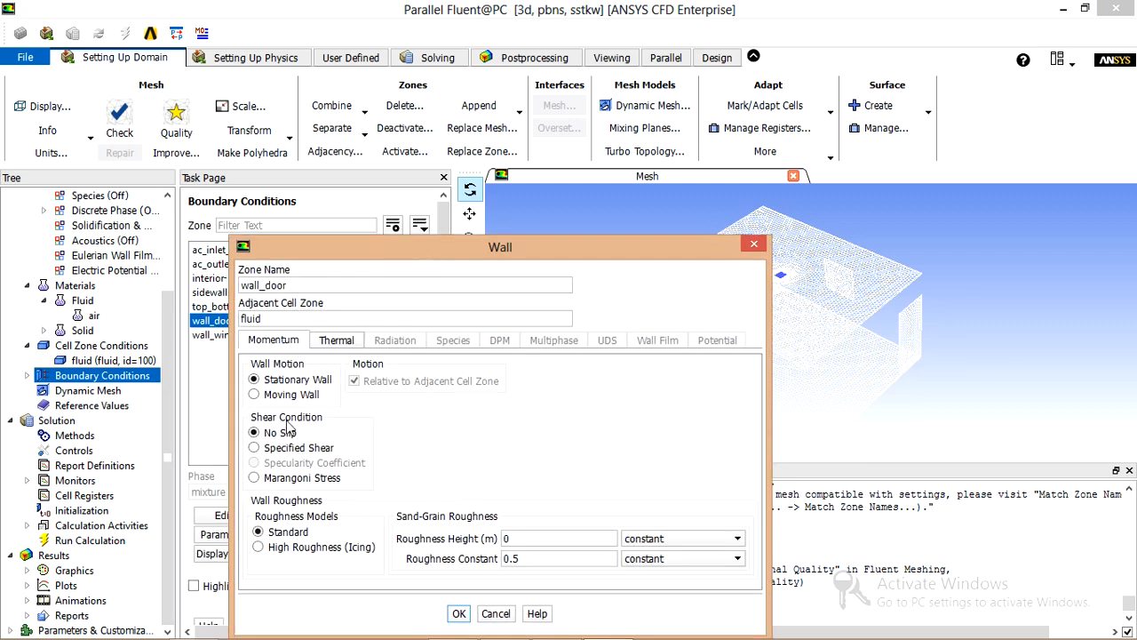
click(338, 340)
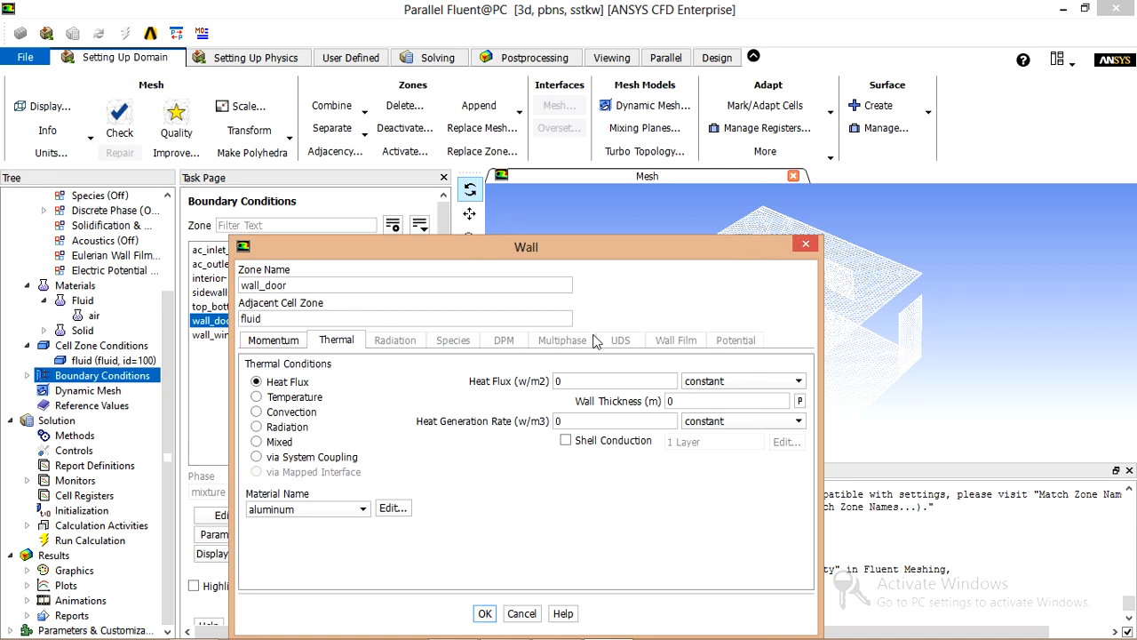
drag(586, 386, 511, 382)
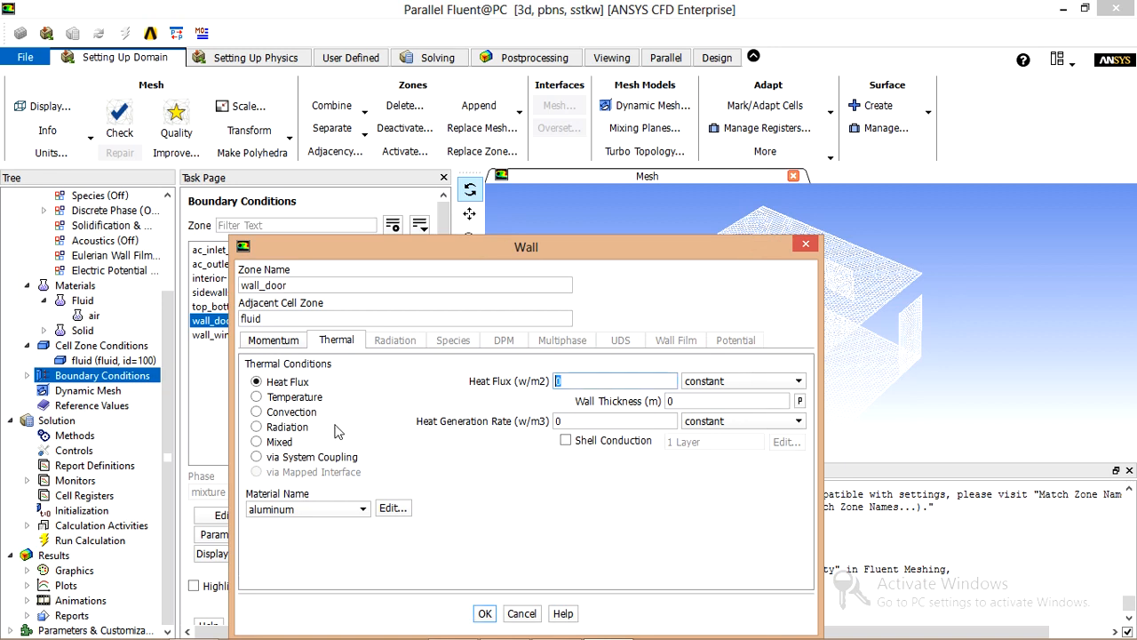
click(303, 418)
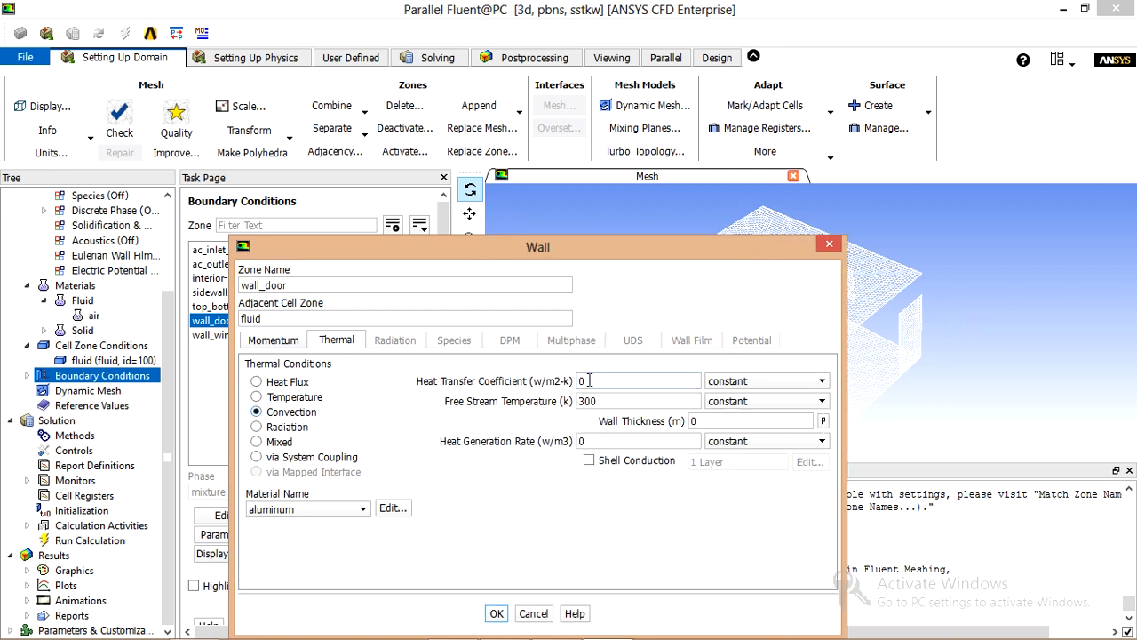
drag(590, 380, 533, 377)
text(10)
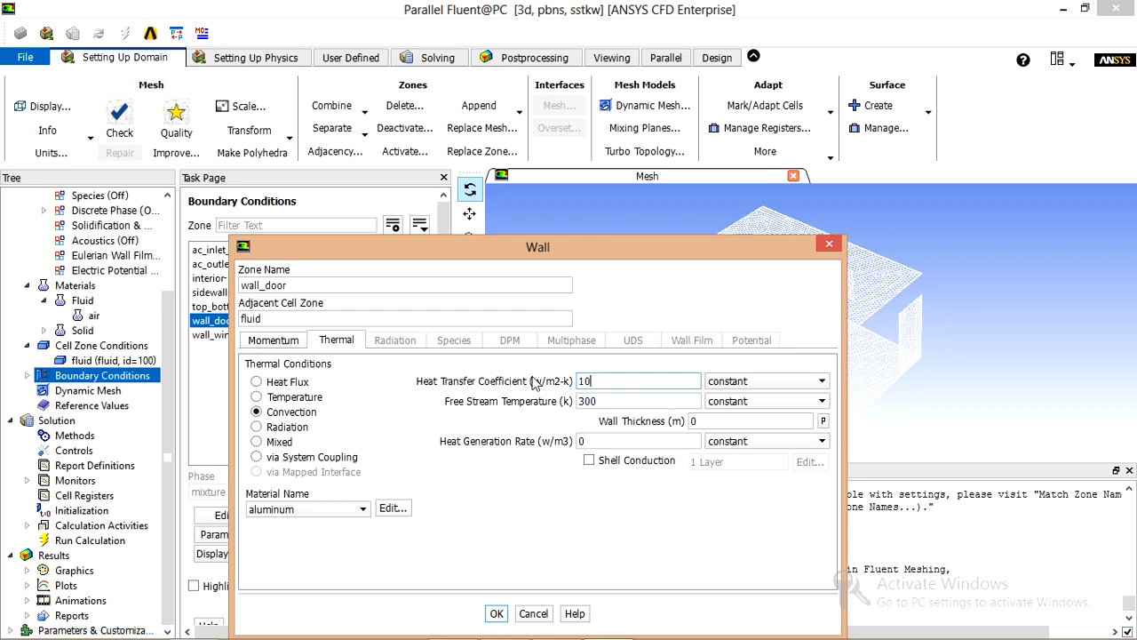
drag(604, 401, 475, 394)
text(308)
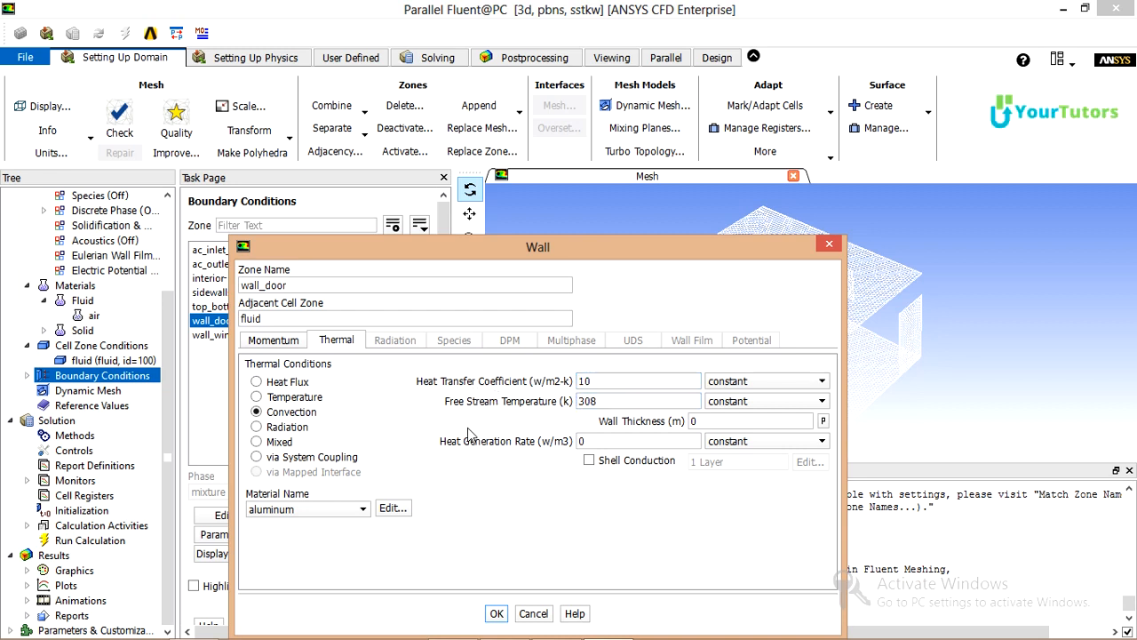
drag(598, 253, 602, 187)
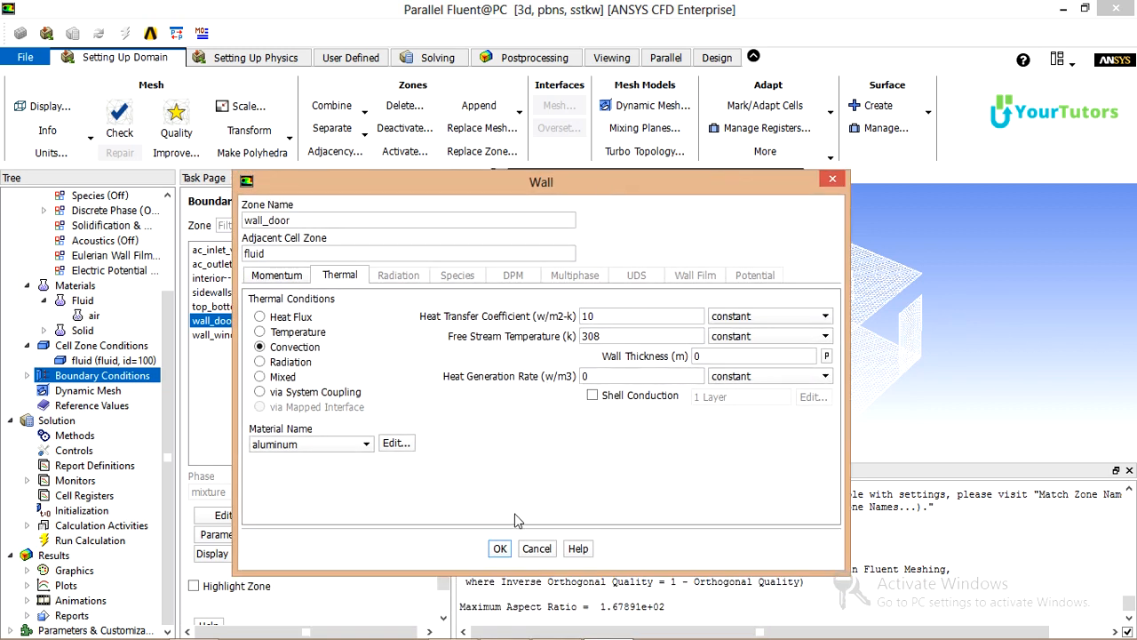
click(501, 550)
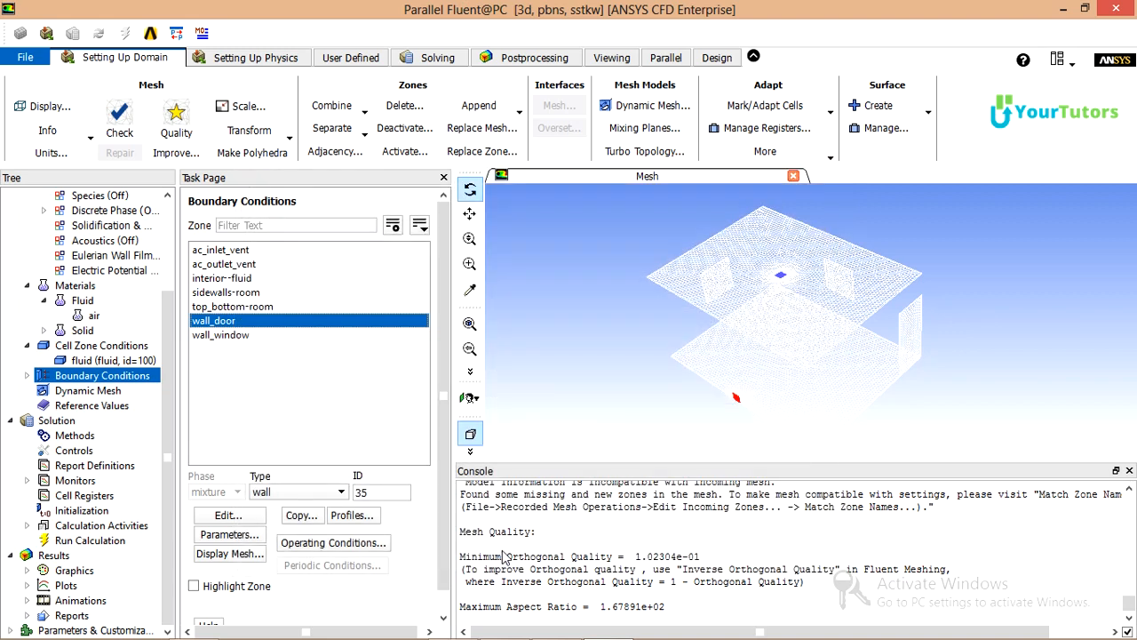
Give wall_window a convection thermal condition with heat transfer coefficient 10 w/m2-k and free stream temperature 308 K, and apply it
click(233, 337)
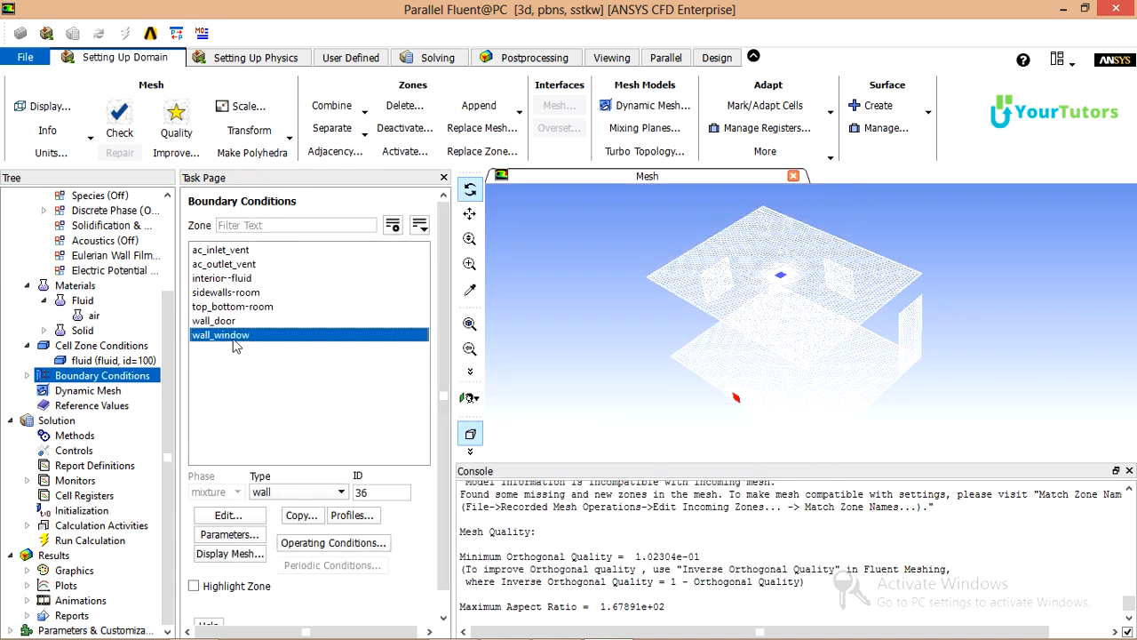
double_click(234, 337)
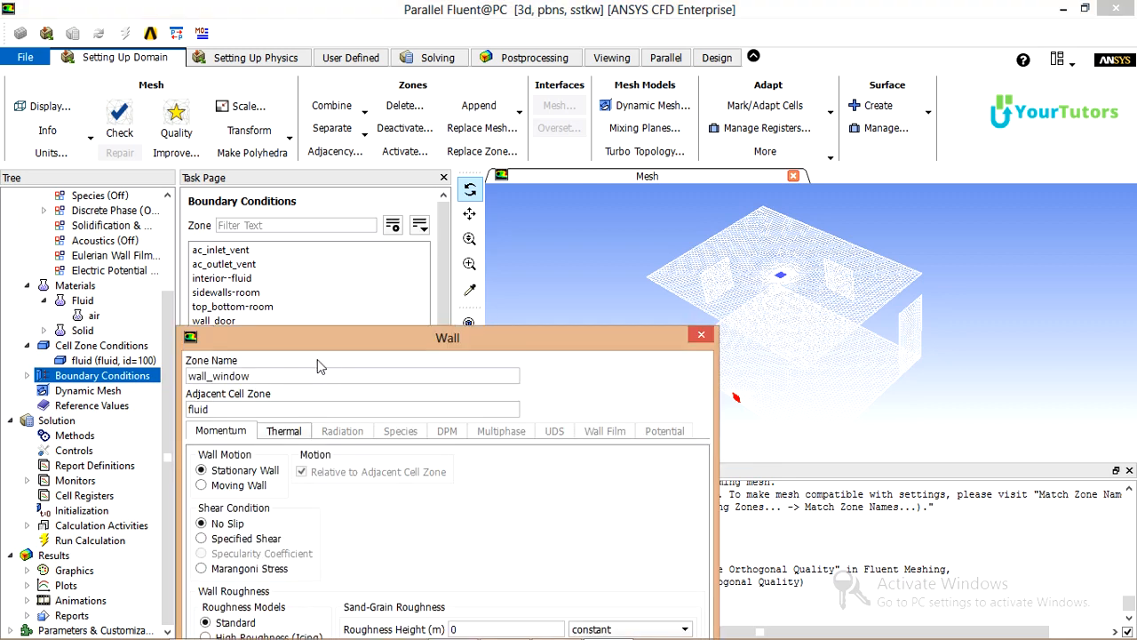
drag(347, 347, 453, 168)
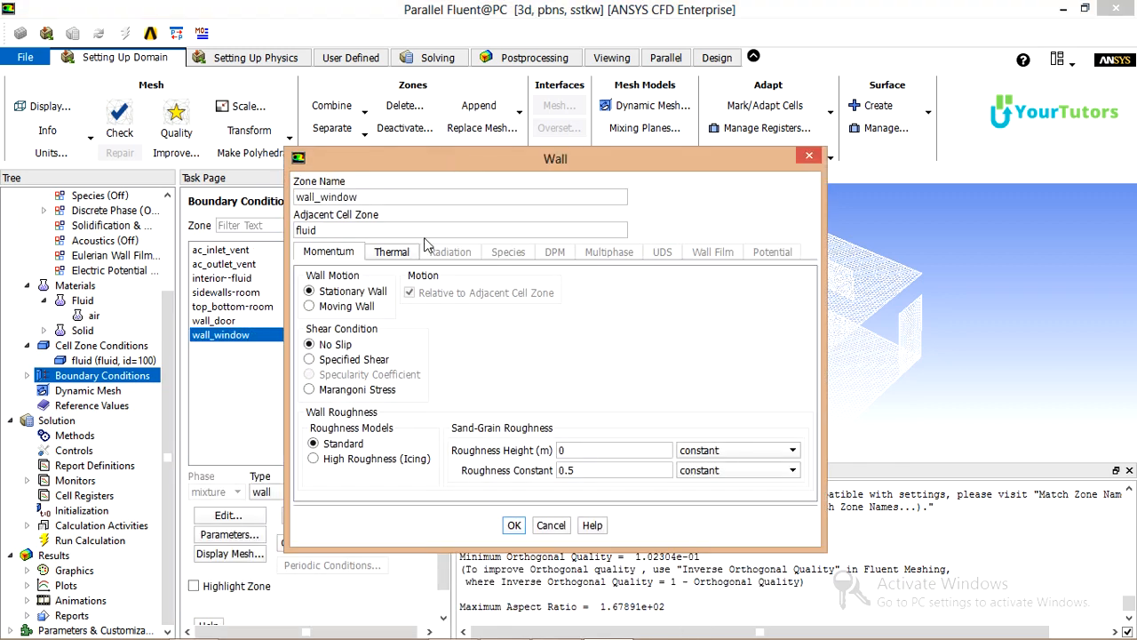
click(392, 256)
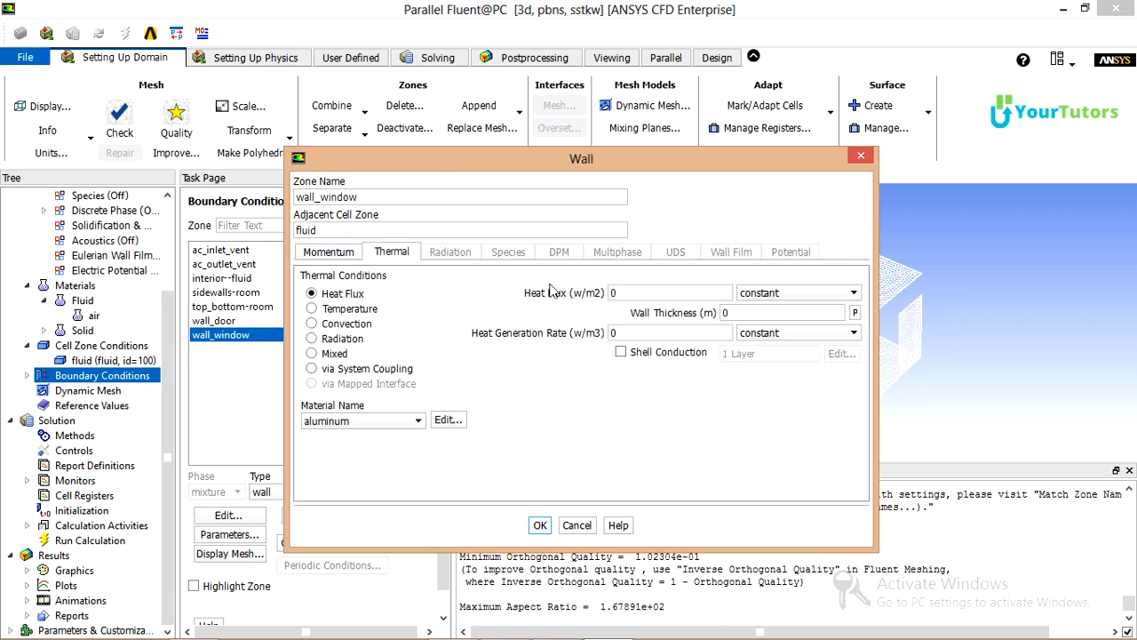
click(340, 325)
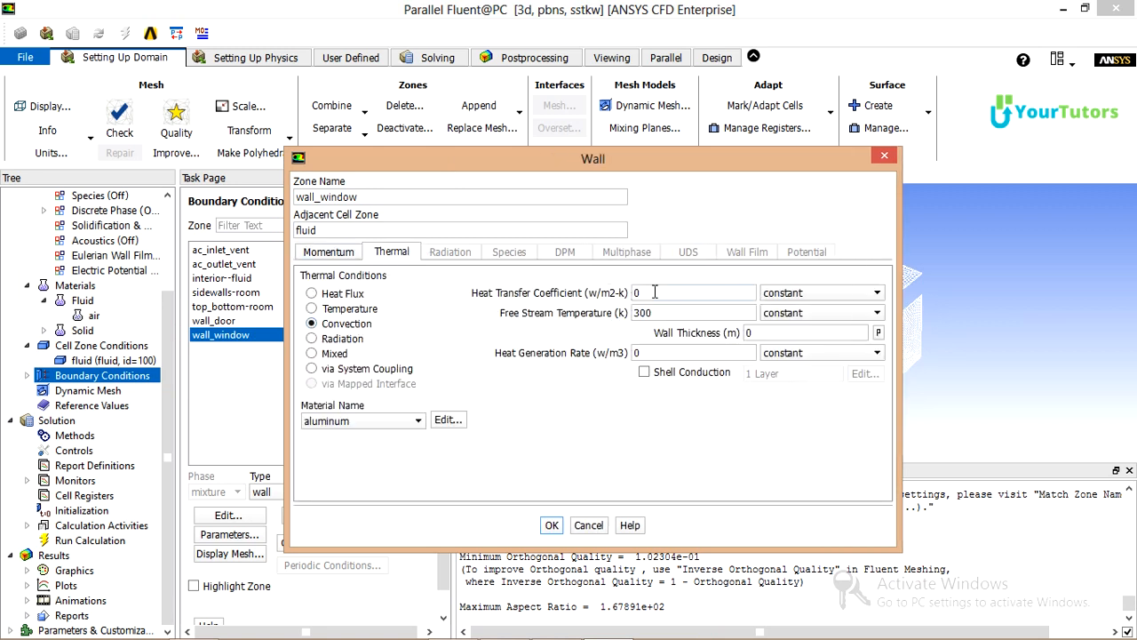
drag(654, 292, 598, 291)
text(10)
drag(669, 312, 560, 307)
text(30)
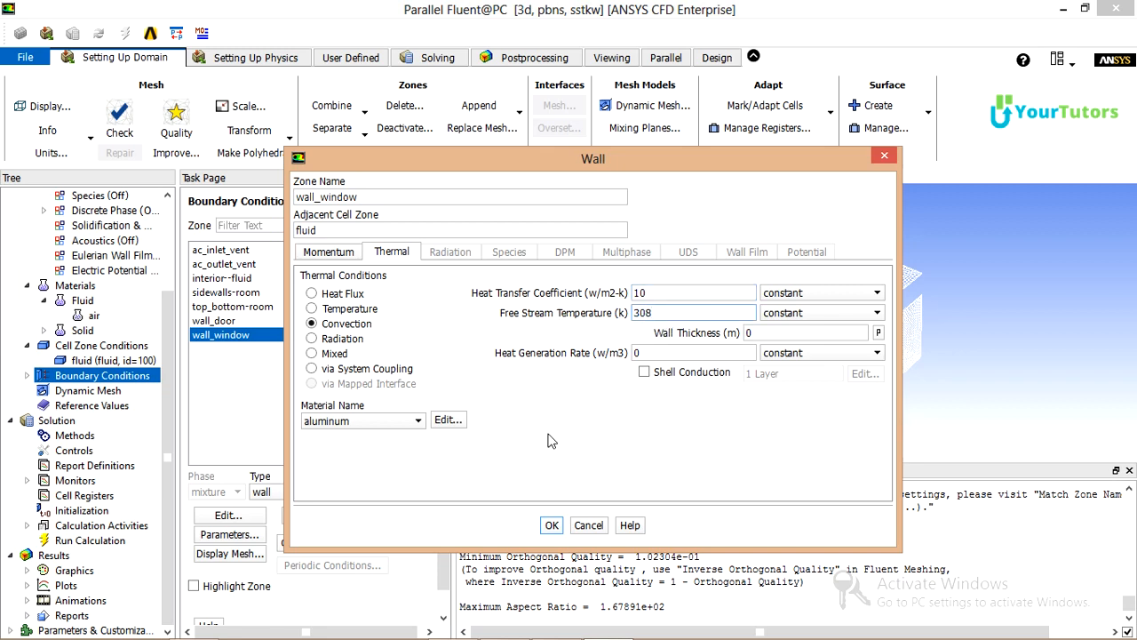
click(552, 526)
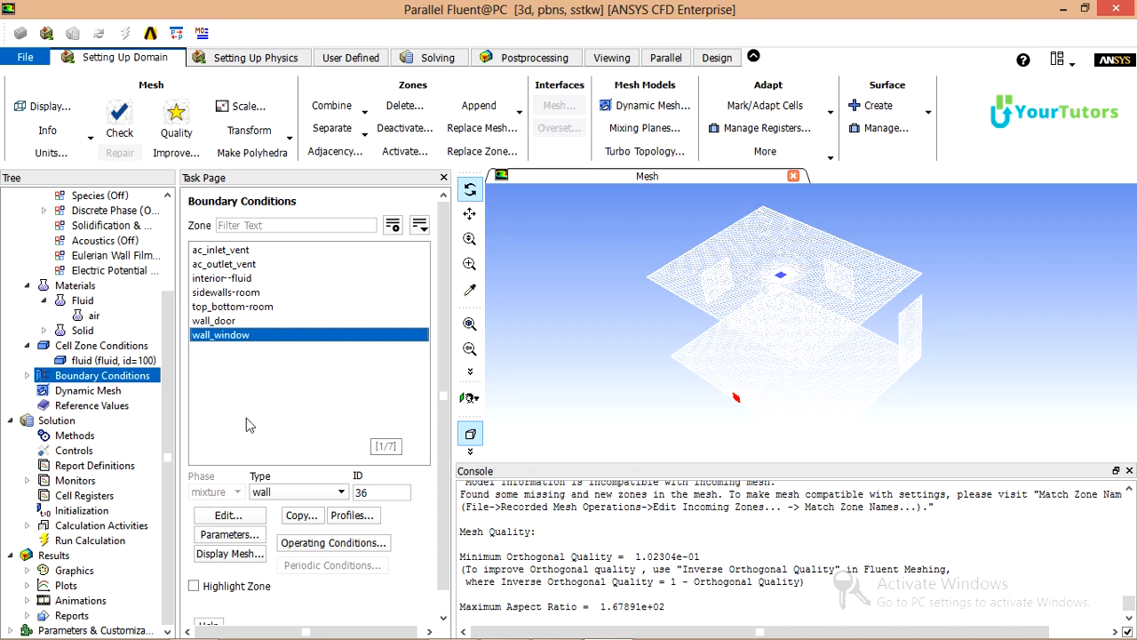
Review the reference values and solution methods, and start a new report plot among the solution monitors
click(103, 411)
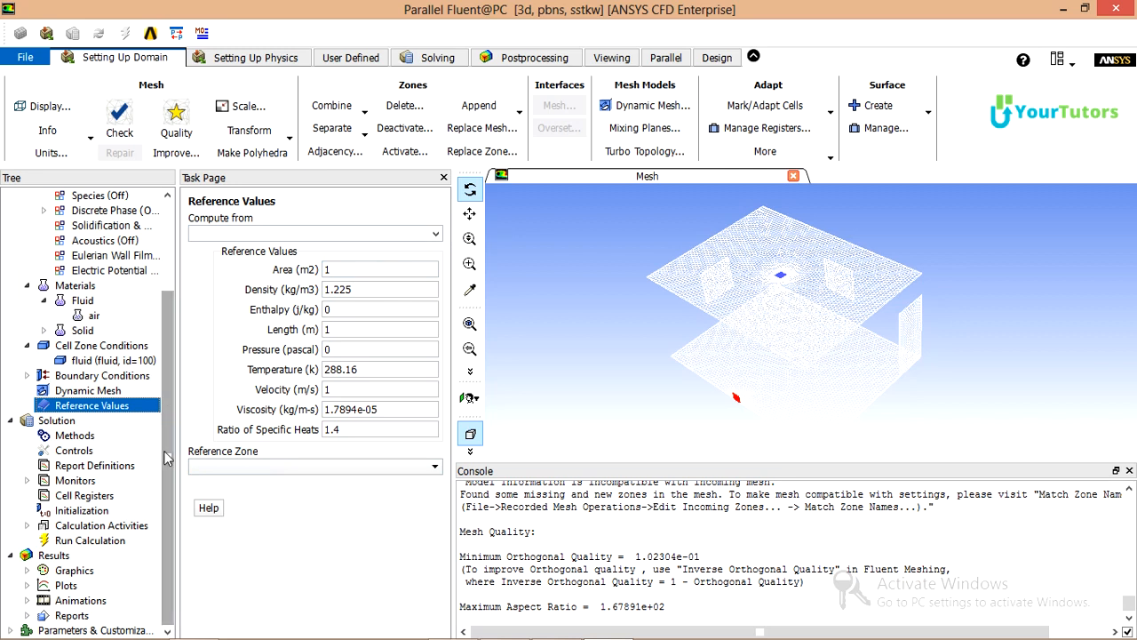
click(75, 436)
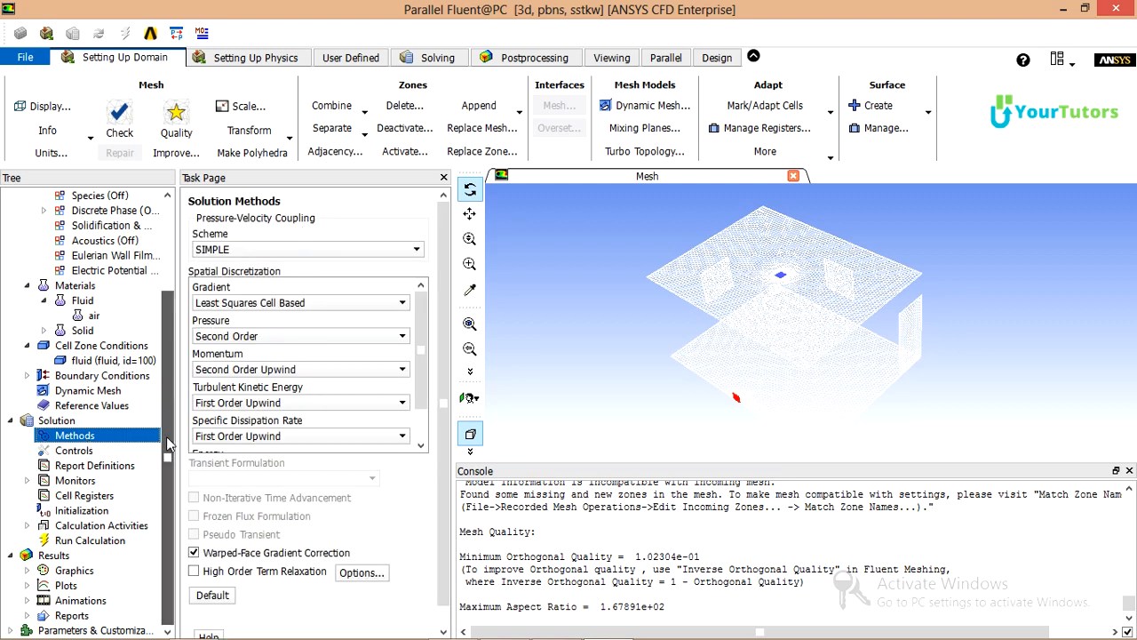
click(29, 482)
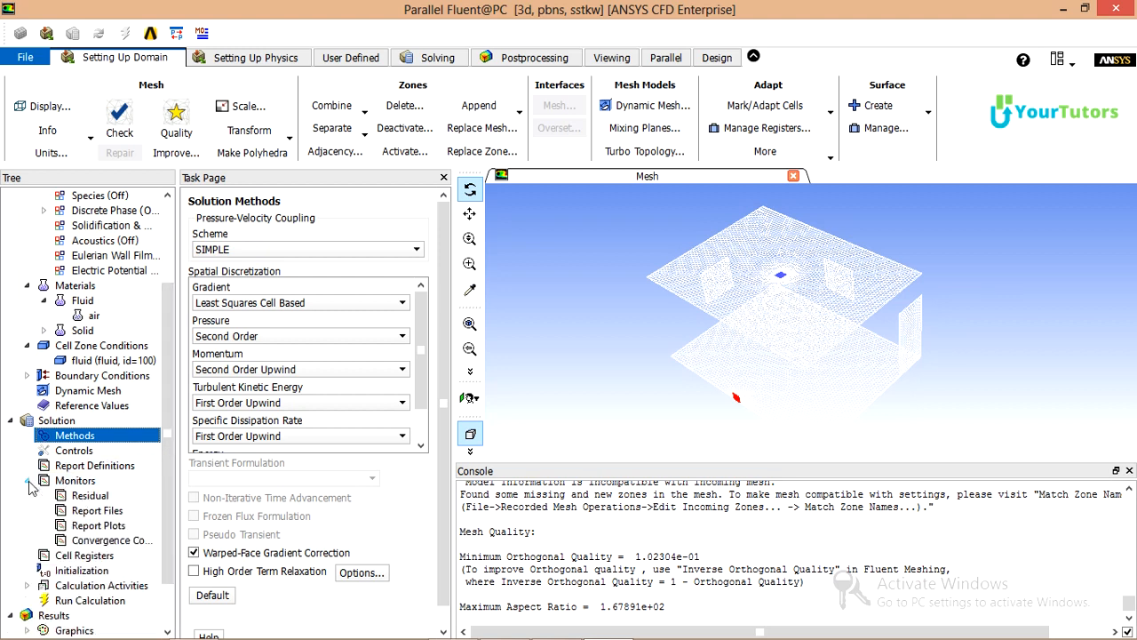
click(98, 528)
double_click(96, 529)
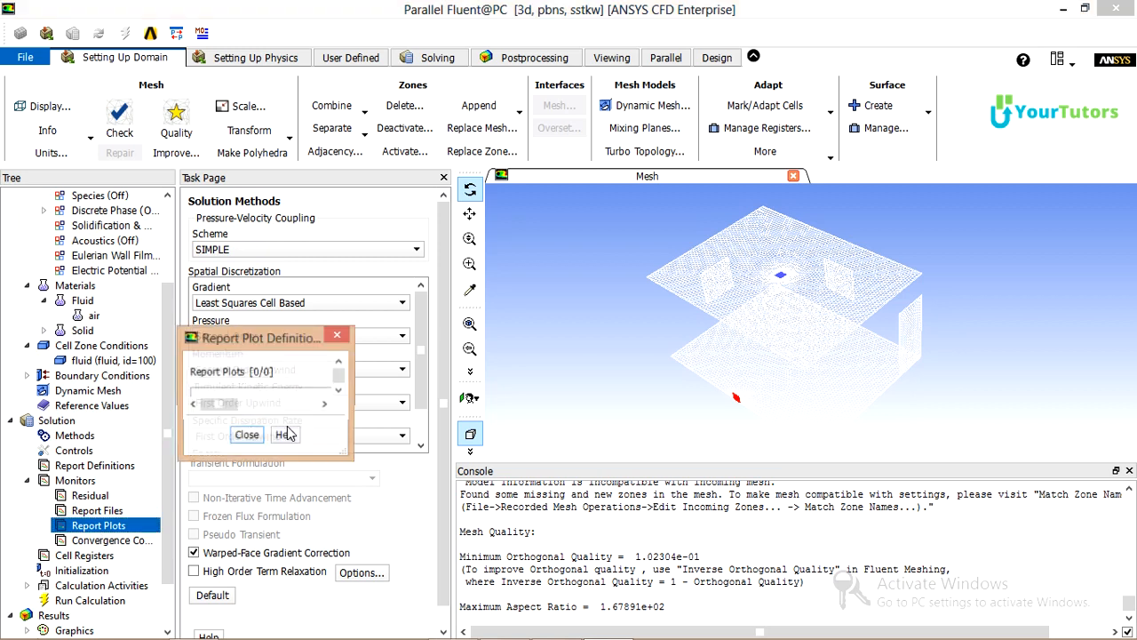
drag(424, 342, 554, 106)
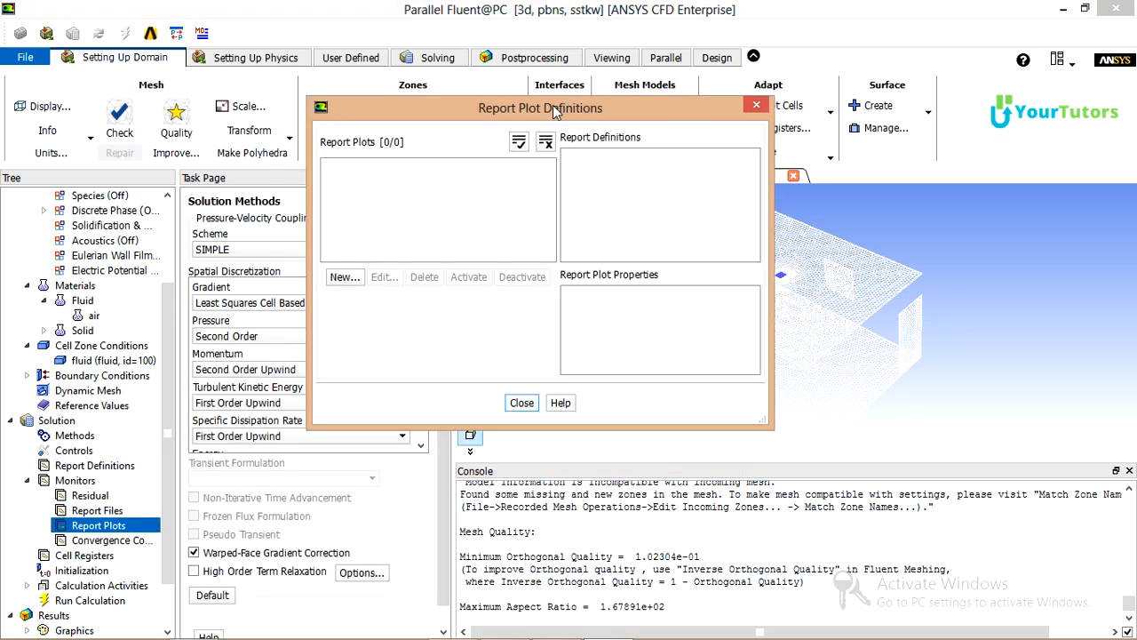
click(345, 276)
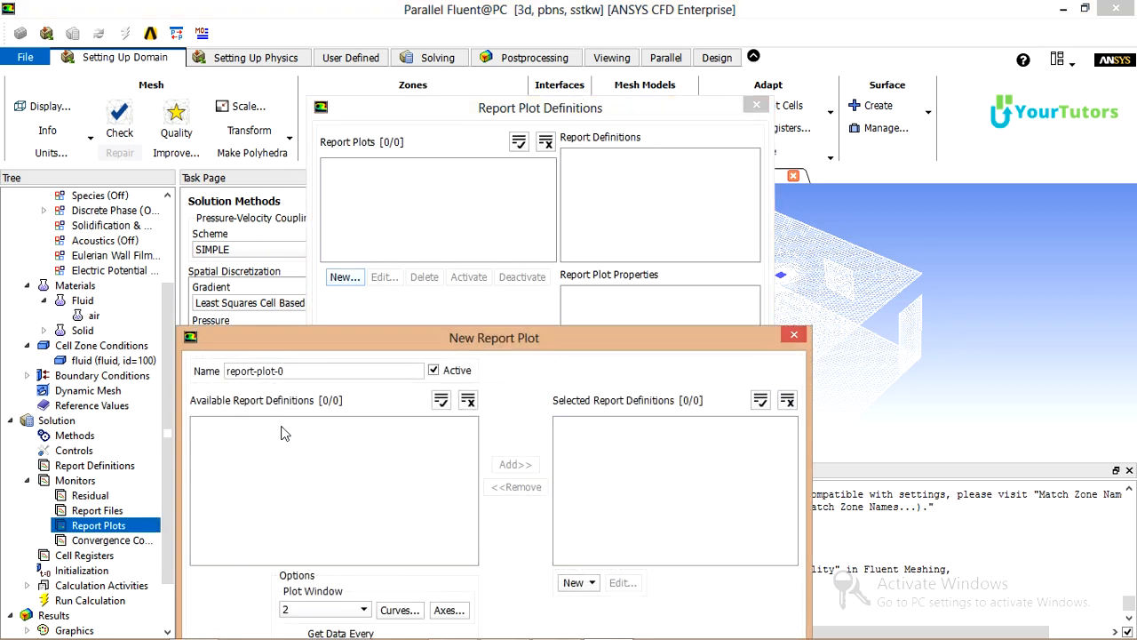
drag(434, 336, 486, 115)
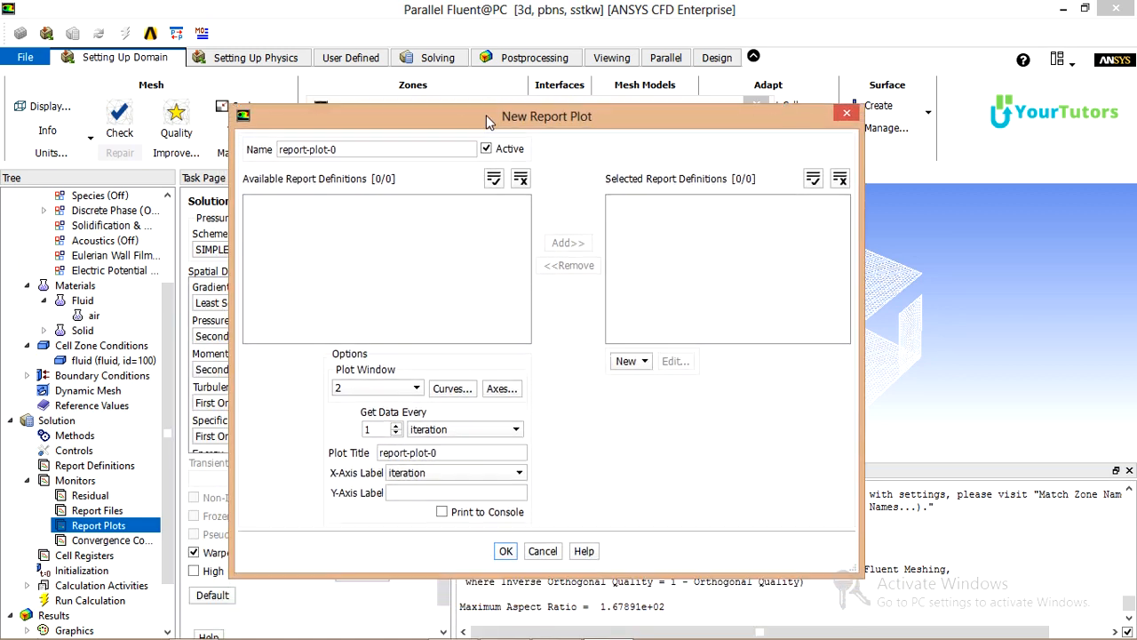
Add a total heat transfer rate flux report over wall_door, wall_window and sidewalls-room to the new report plot
click(627, 354)
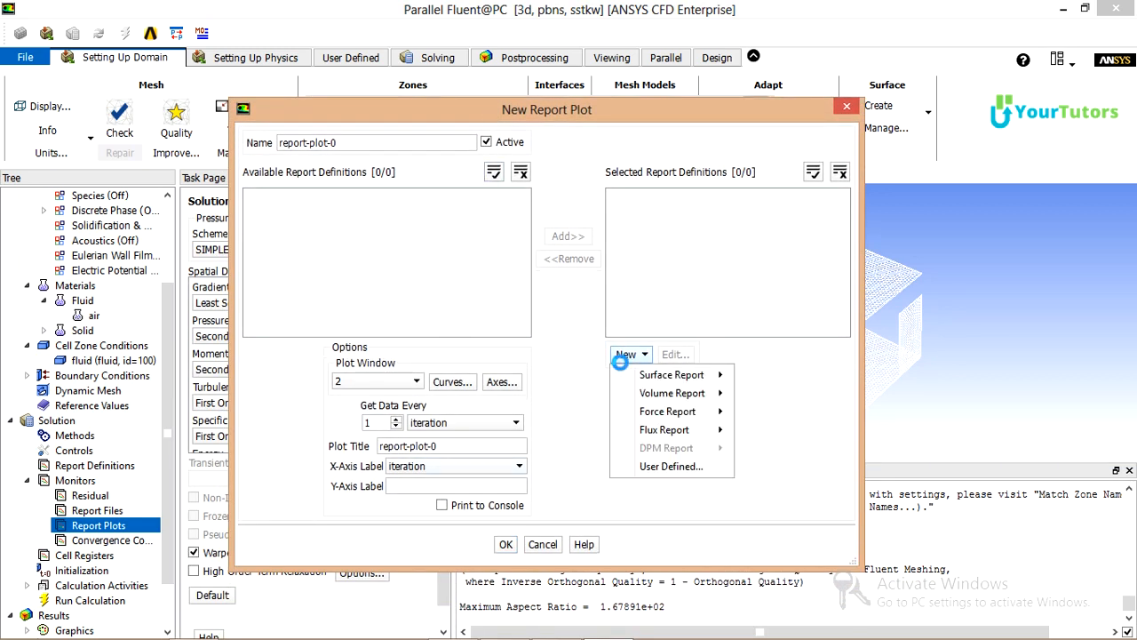
mouse_move(673, 413)
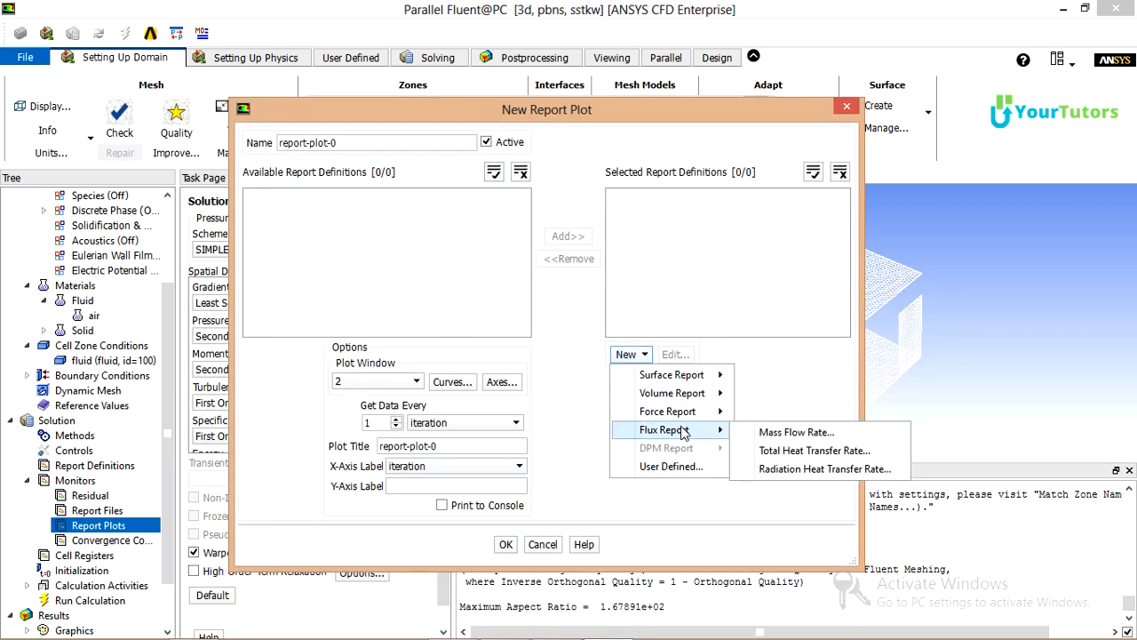
click(787, 451)
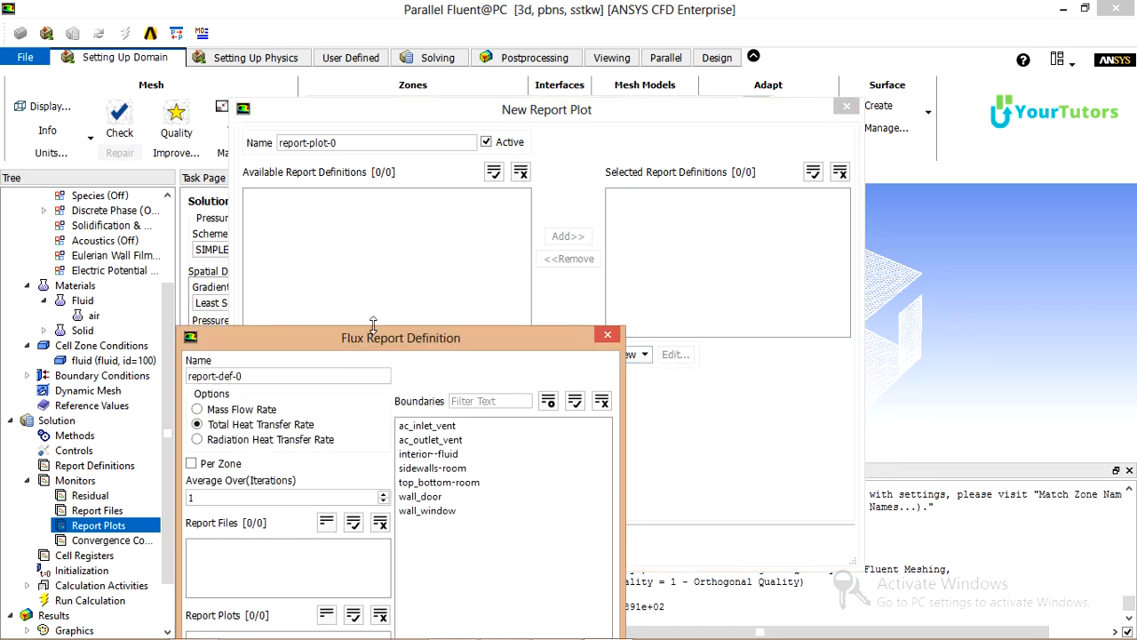
drag(392, 374, 438, 118)
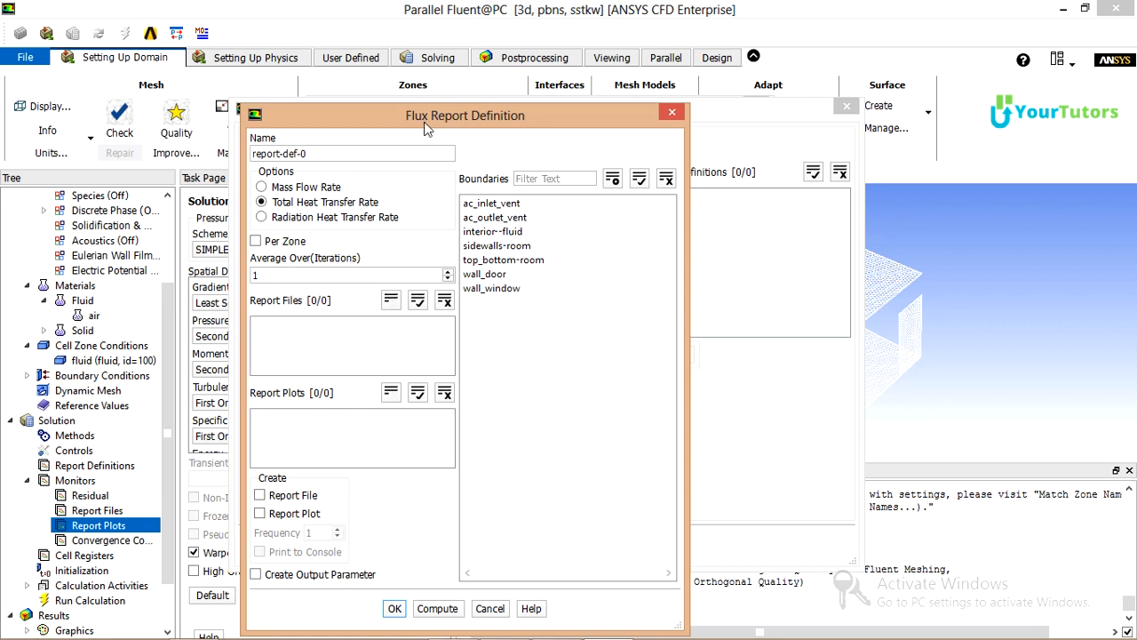
click(485, 276)
click(489, 288)
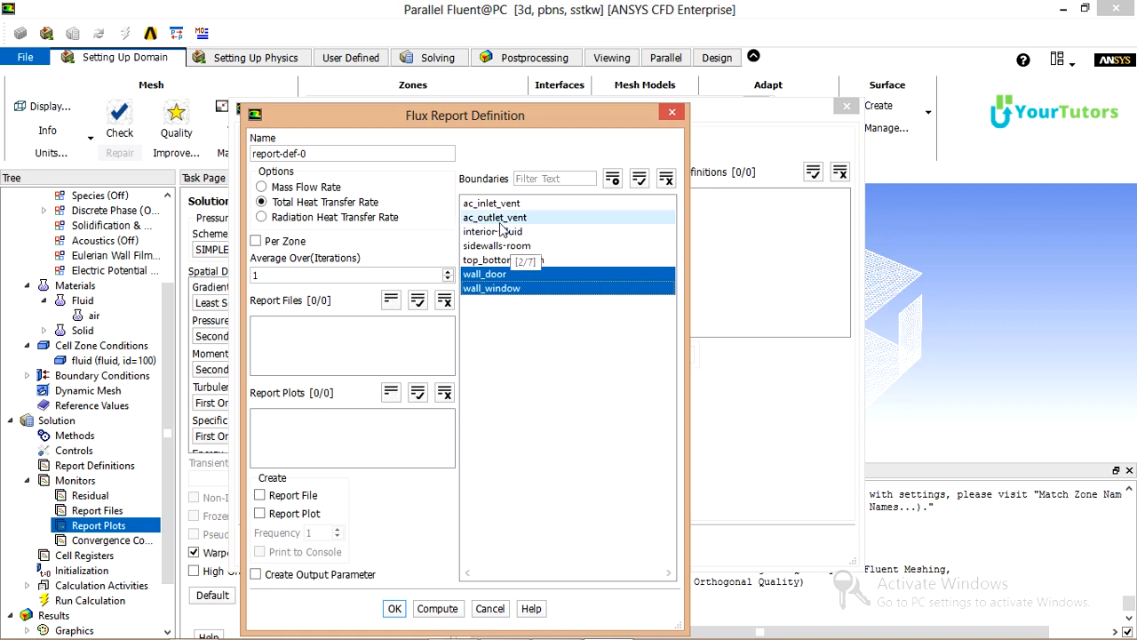
click(491, 249)
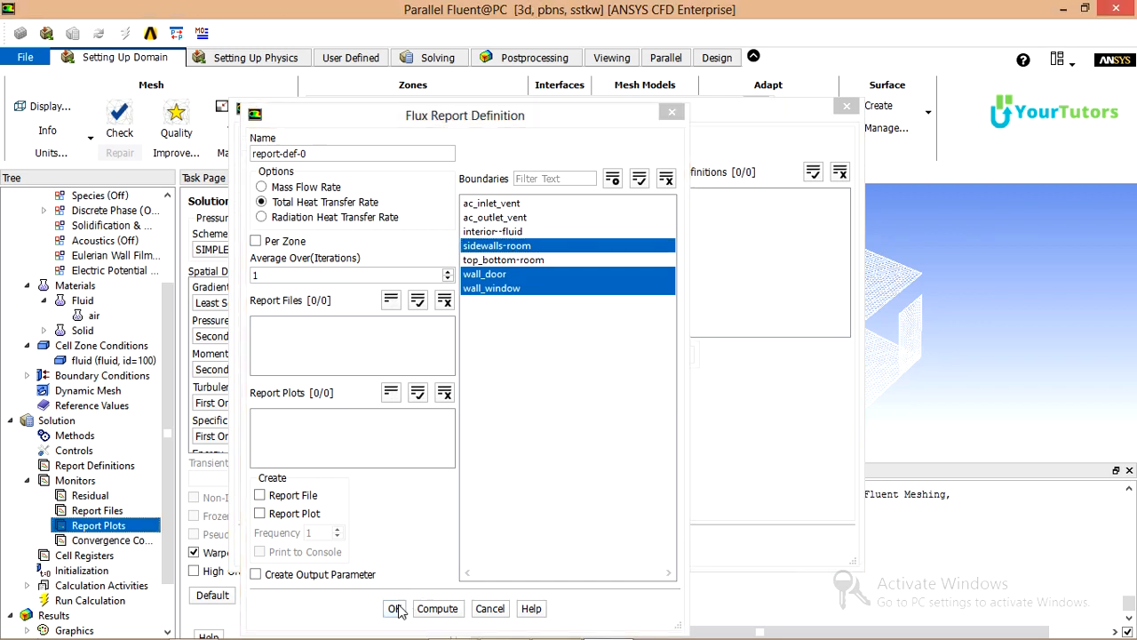
click(395, 609)
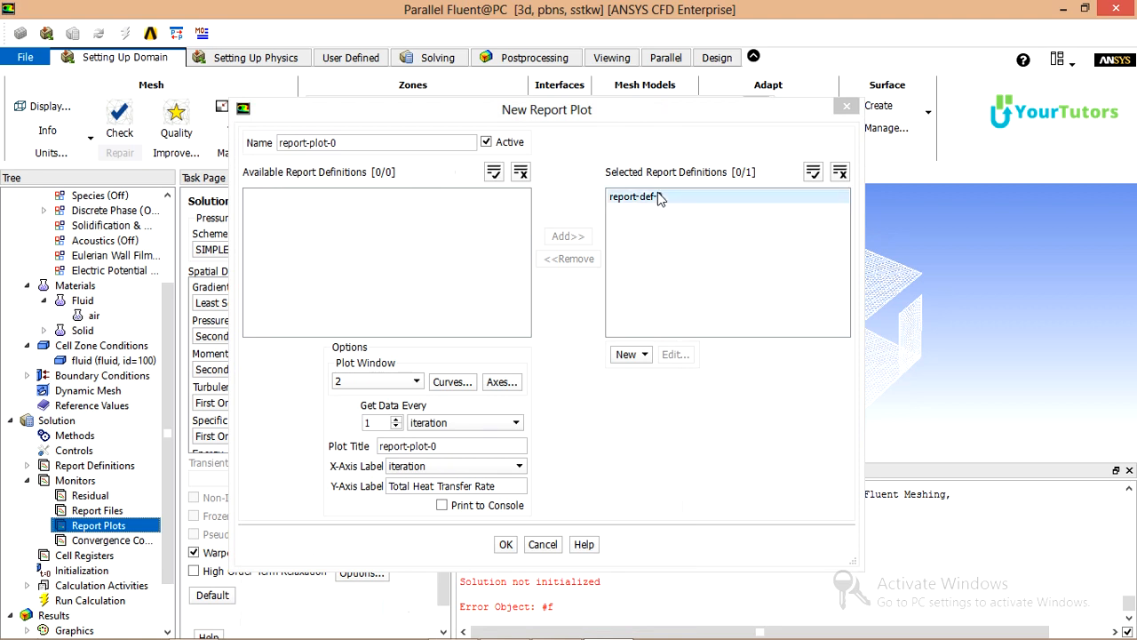
Name the report plot heat-flux and create it
double_click(364, 142)
text(h)
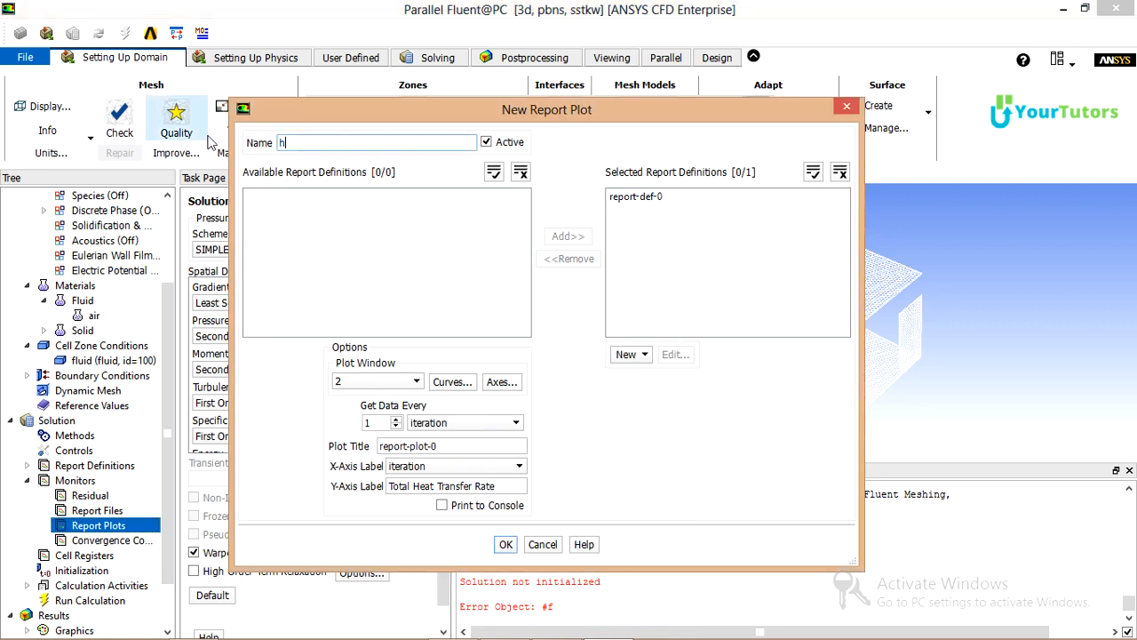
text(eat-flux)
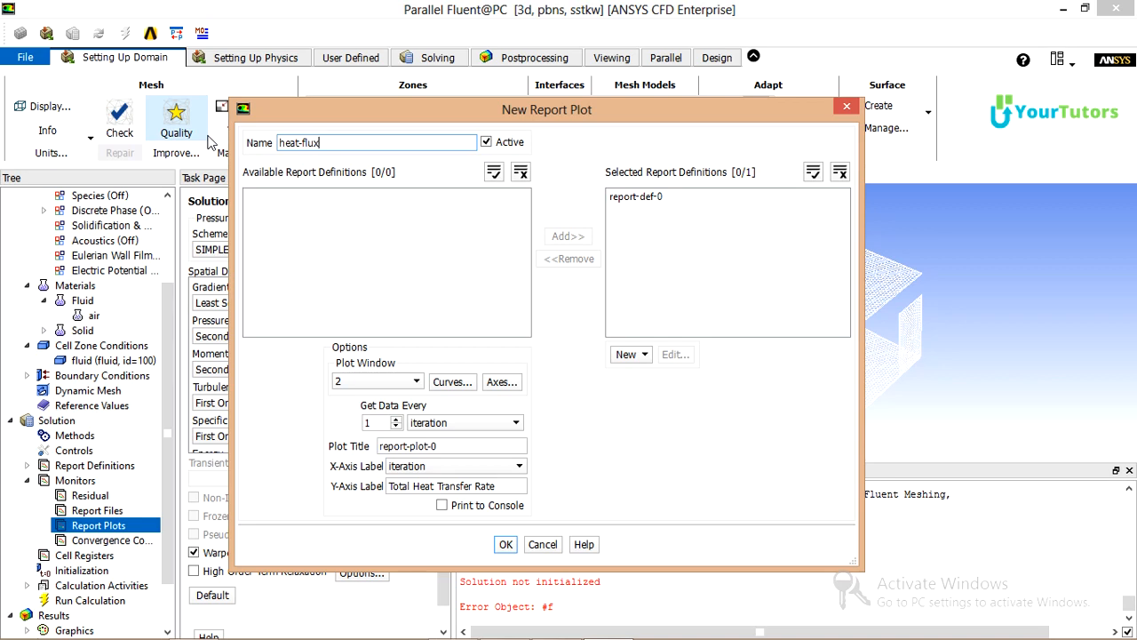
click(505, 545)
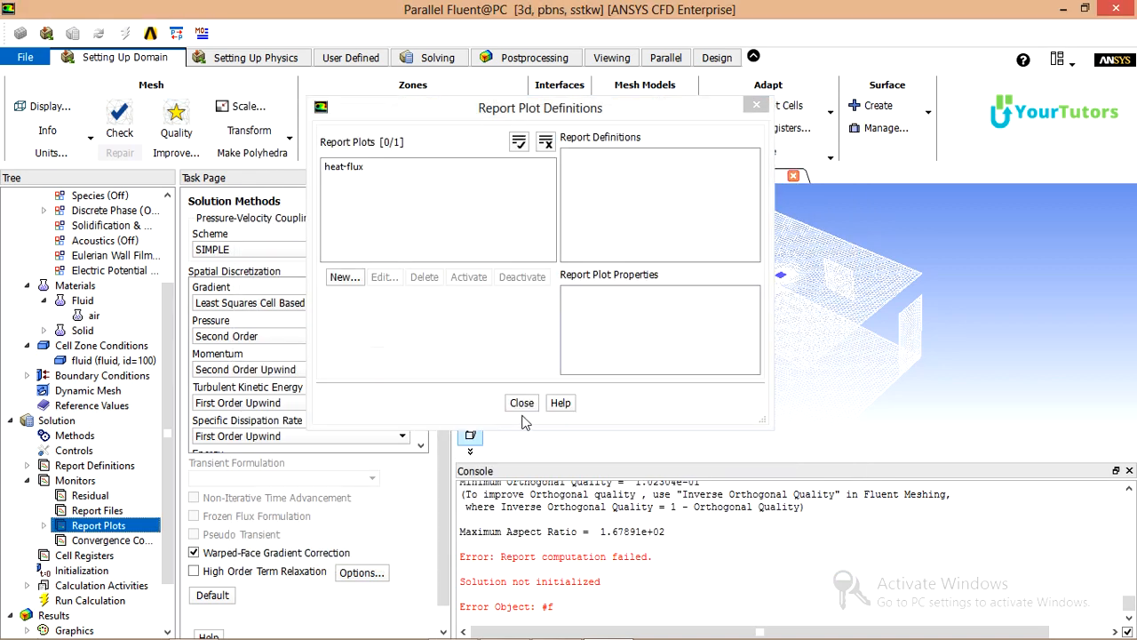
Start a second report plot and begin a facet average surface report definition for it
click(519, 142)
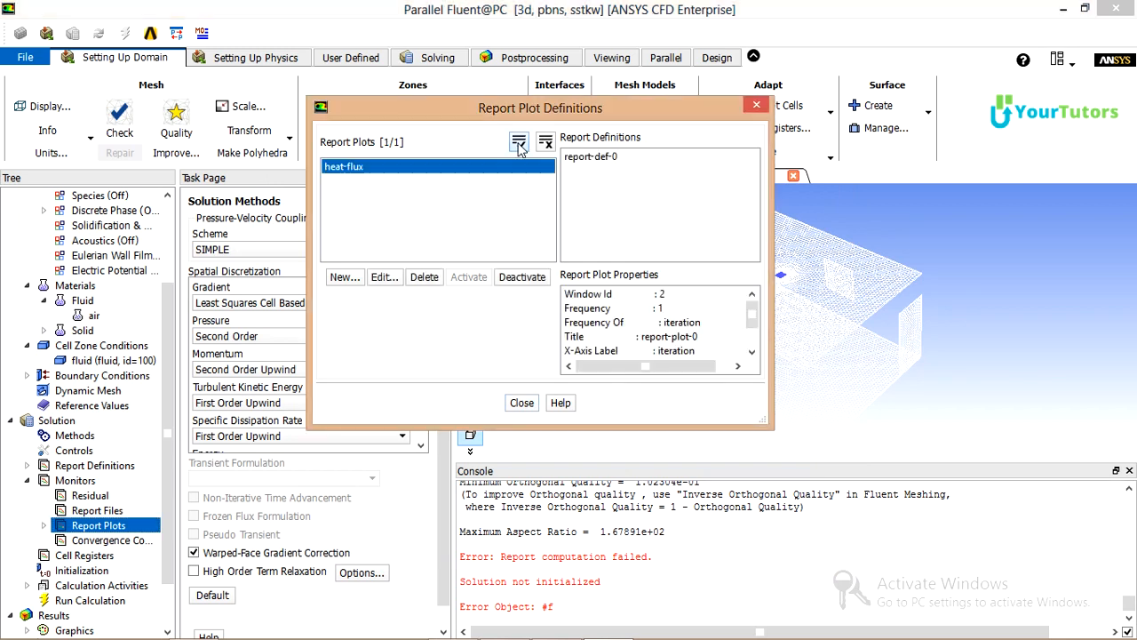
click(343, 278)
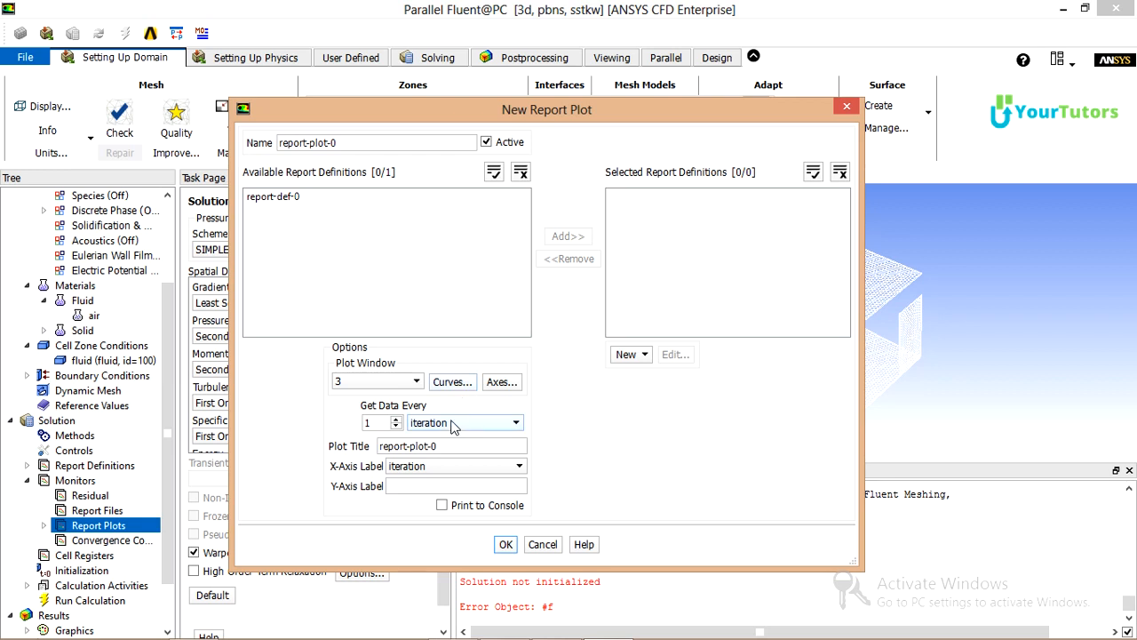
click(640, 356)
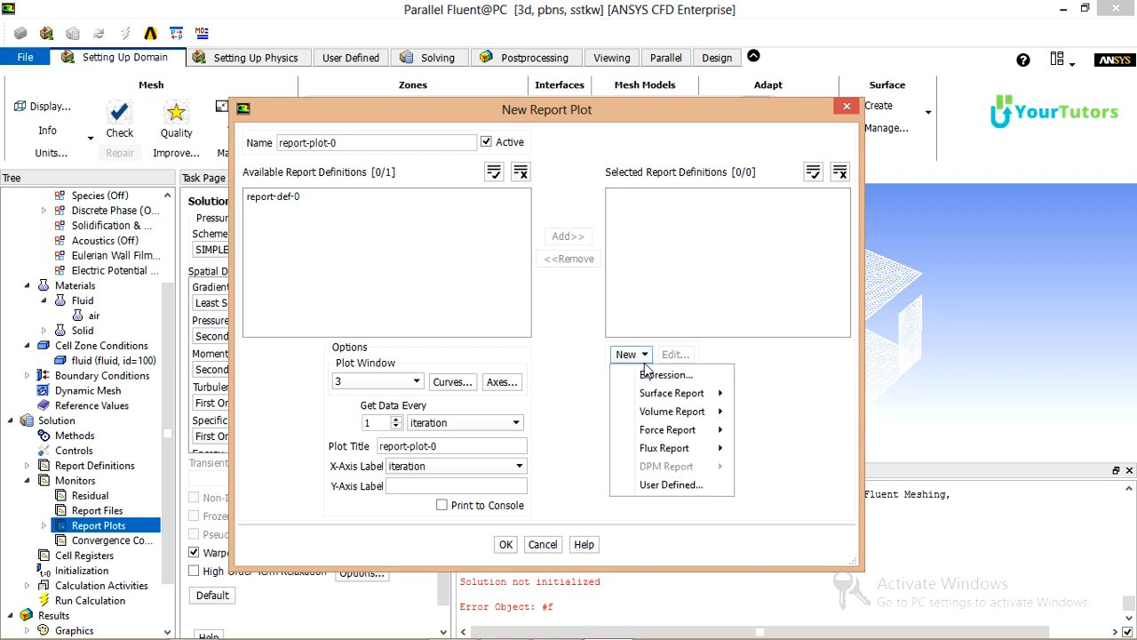
mouse_move(662, 397)
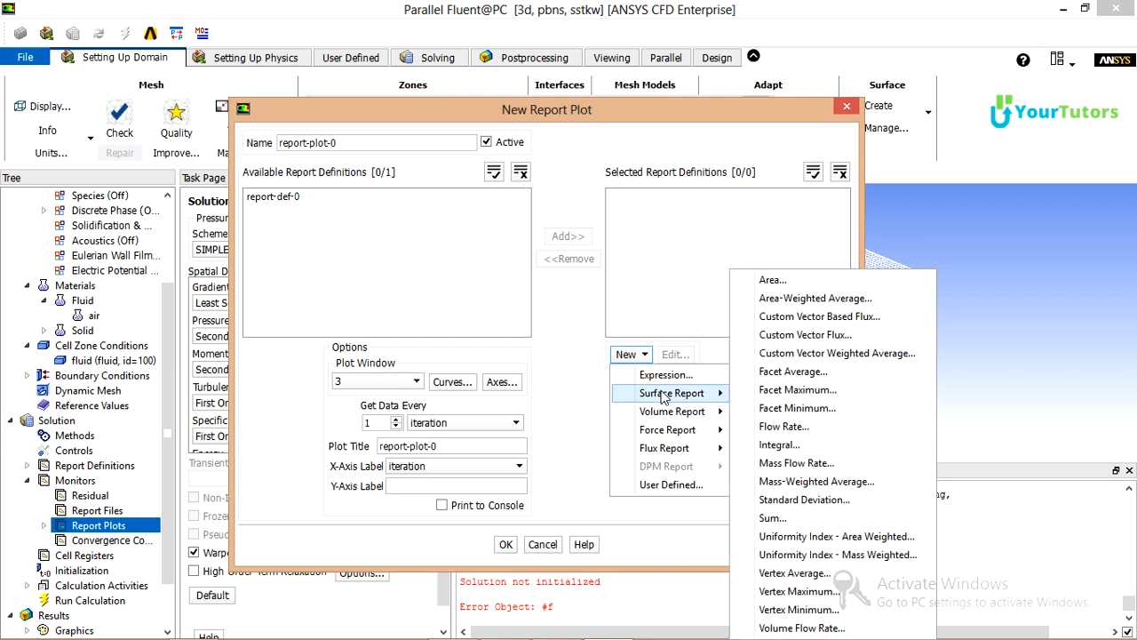
click(780, 372)
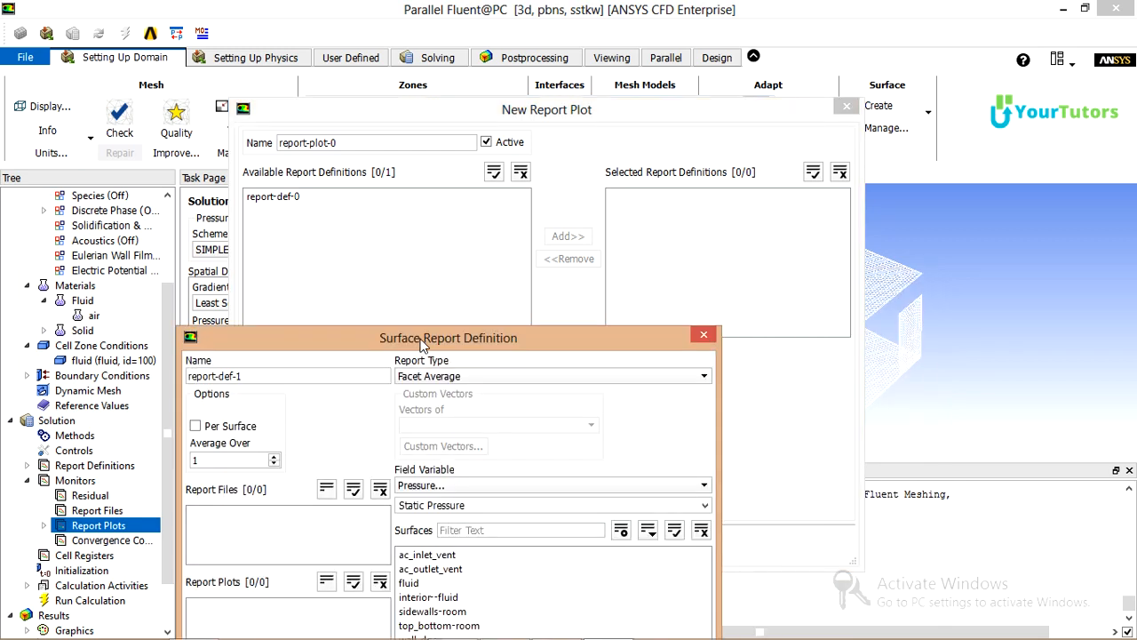
drag(422, 345, 567, 161)
Set the facet average report to total temperature on the ac_outlet_vent surface and accept the definition
click(614, 302)
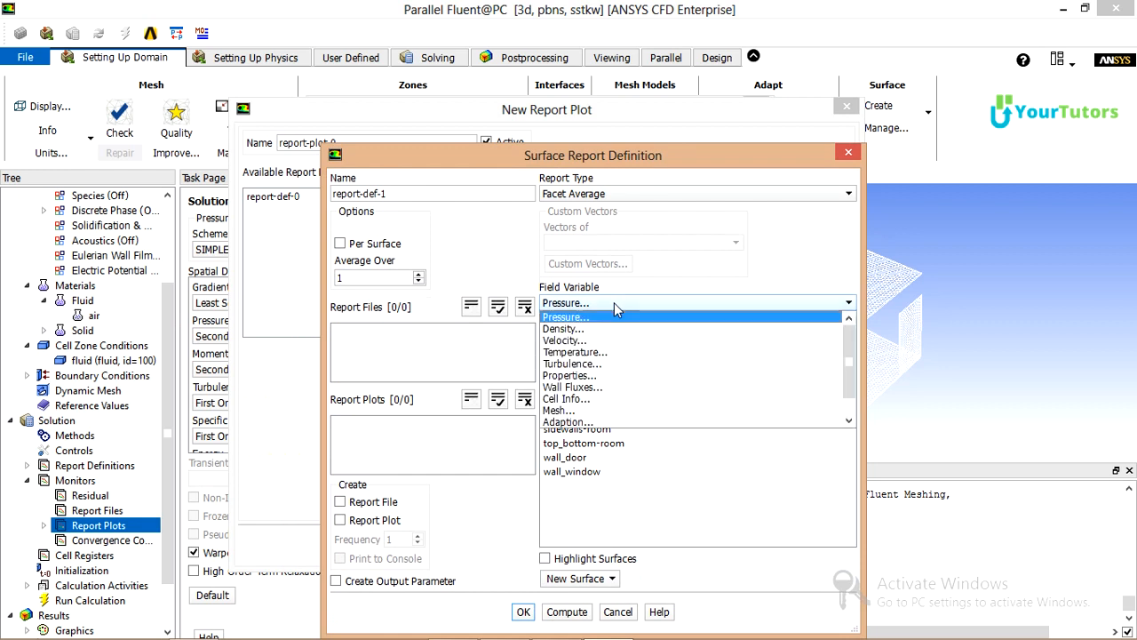
click(582, 353)
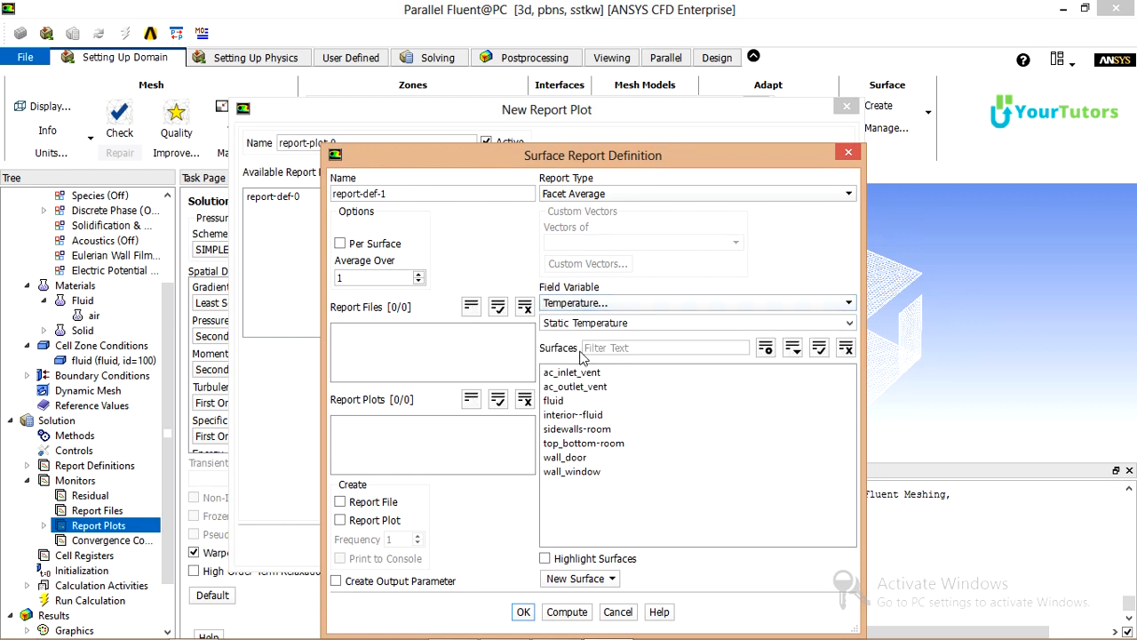
click(737, 325)
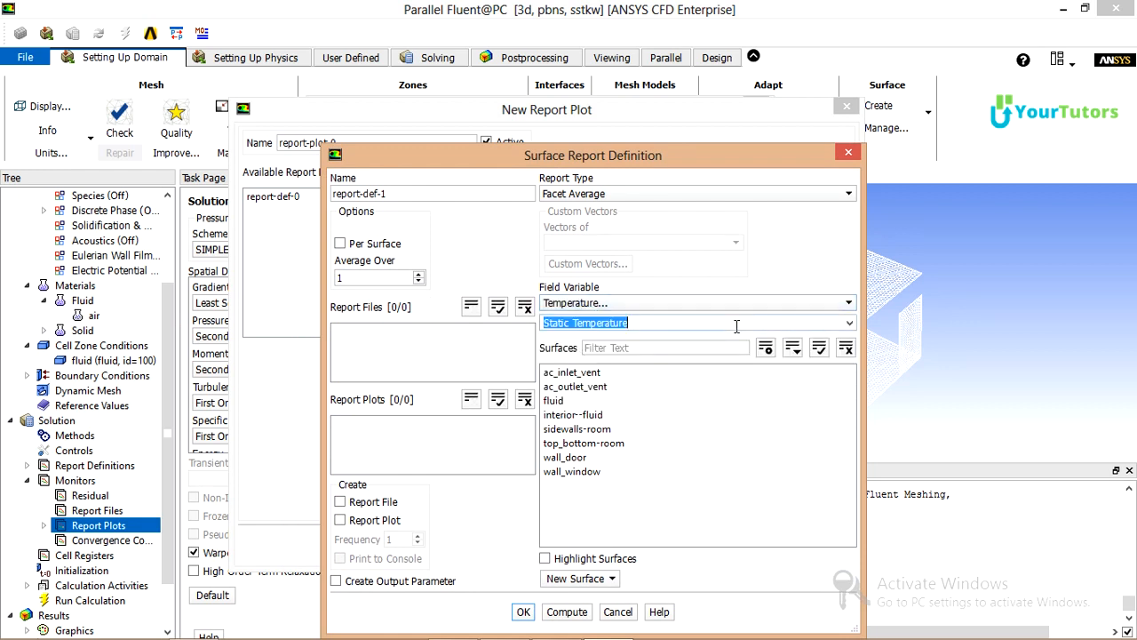
click(848, 323)
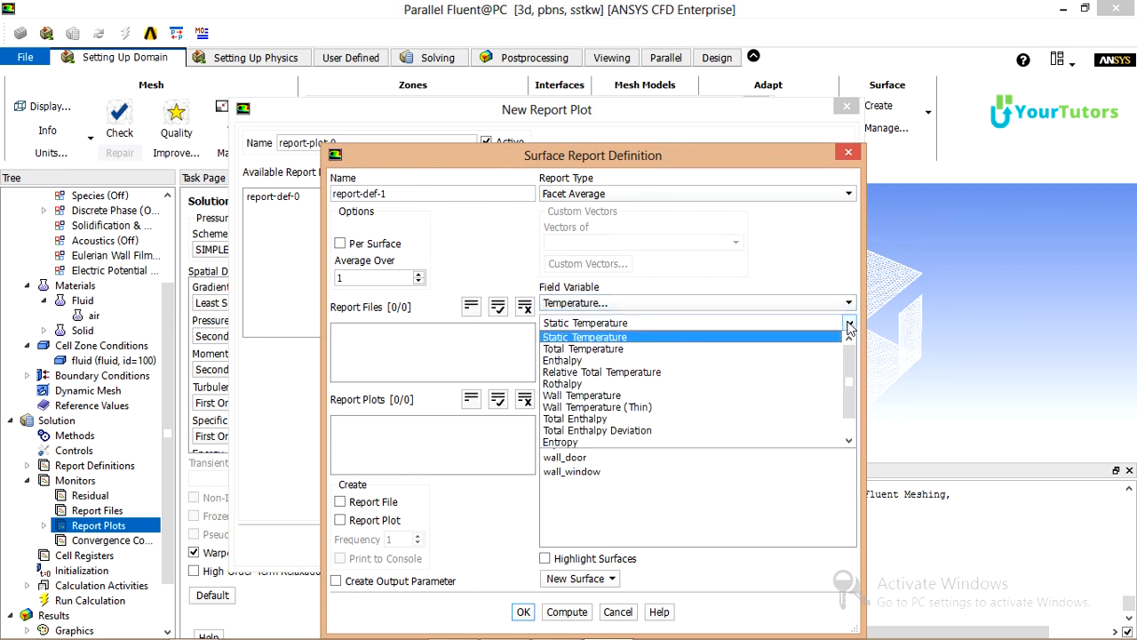
click(640, 350)
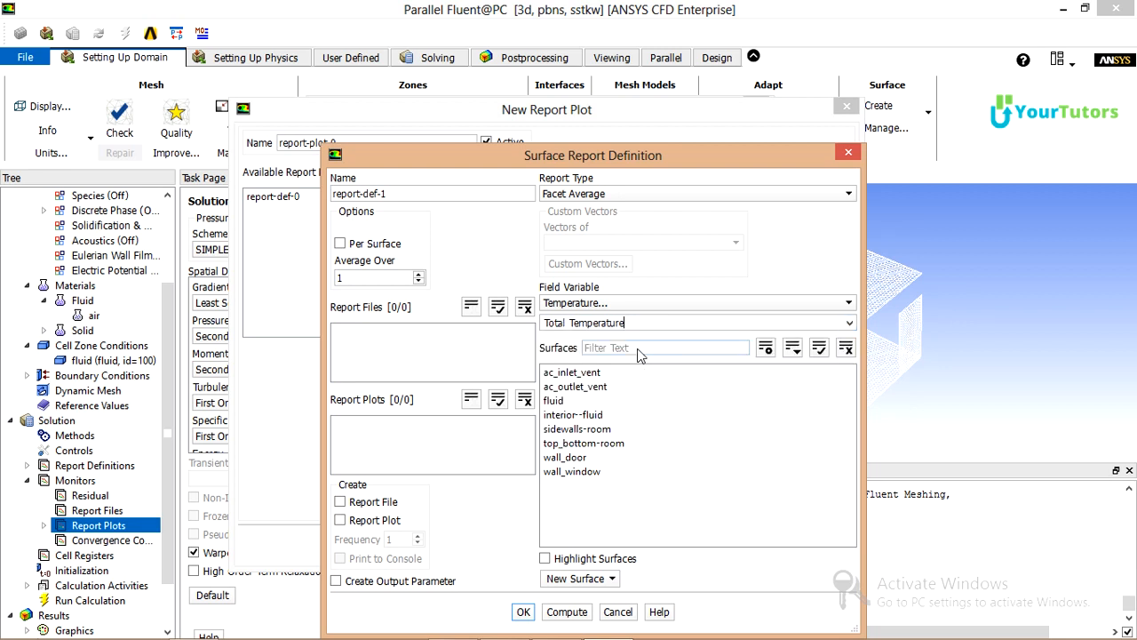
click(609, 387)
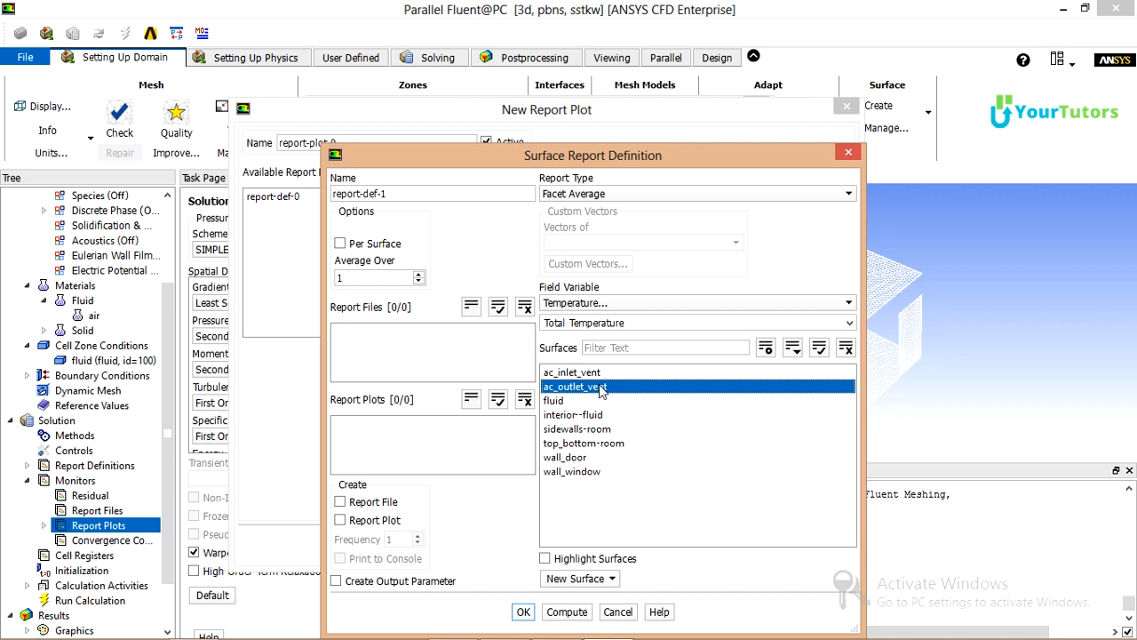
click(523, 612)
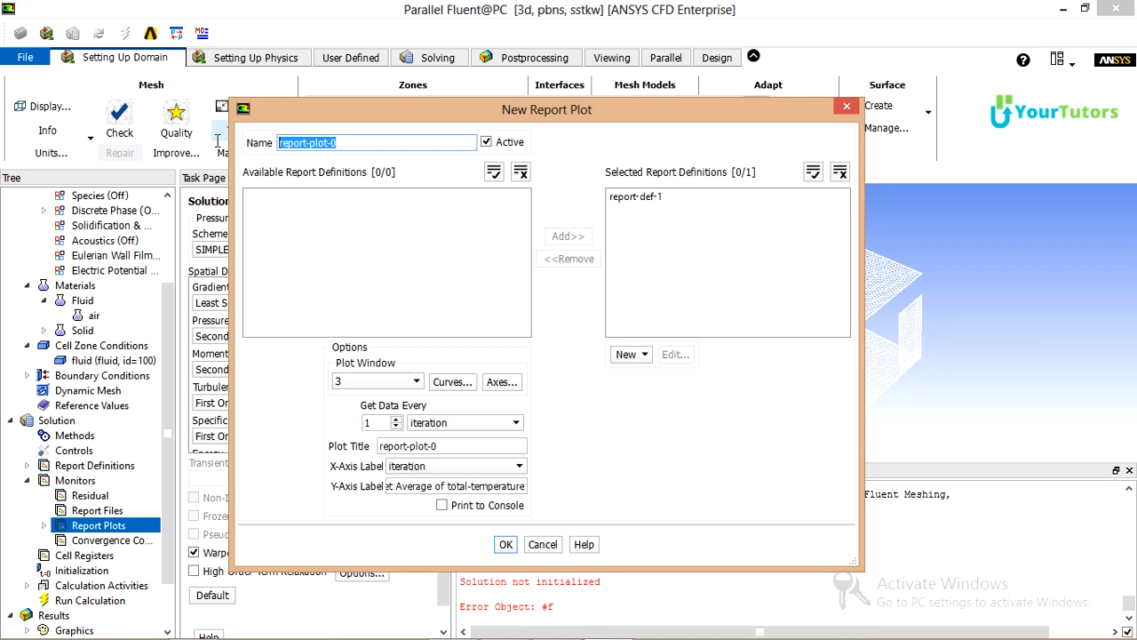
Set both the name and the plot title of the second report plot to temp-out, create it and close the report plot definitions
text(o)
text(em-out)
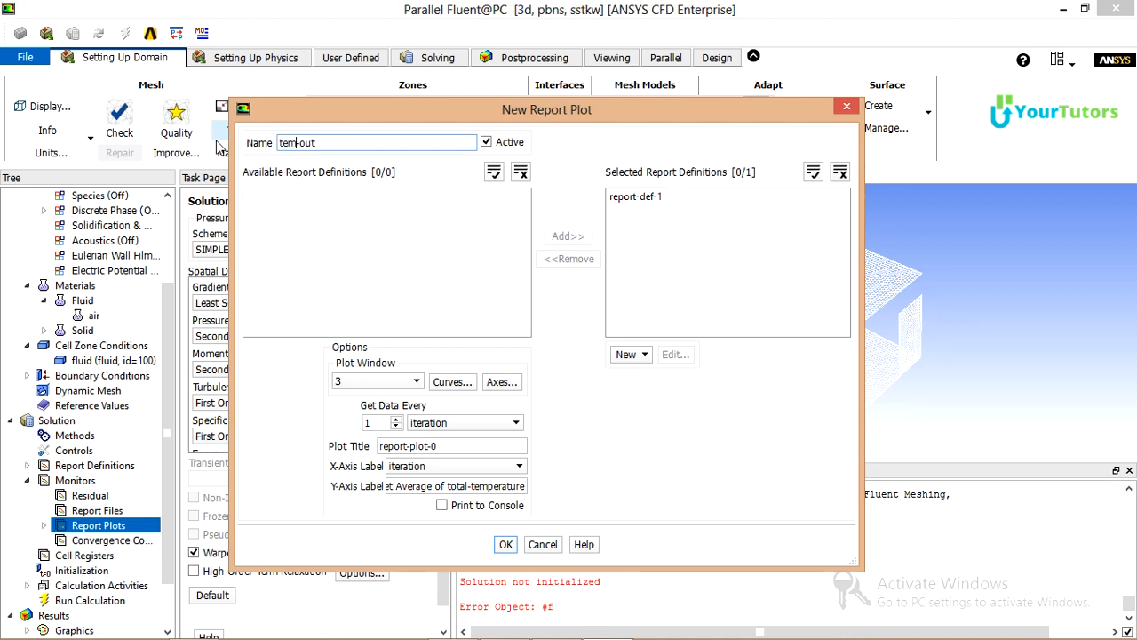
text(p)
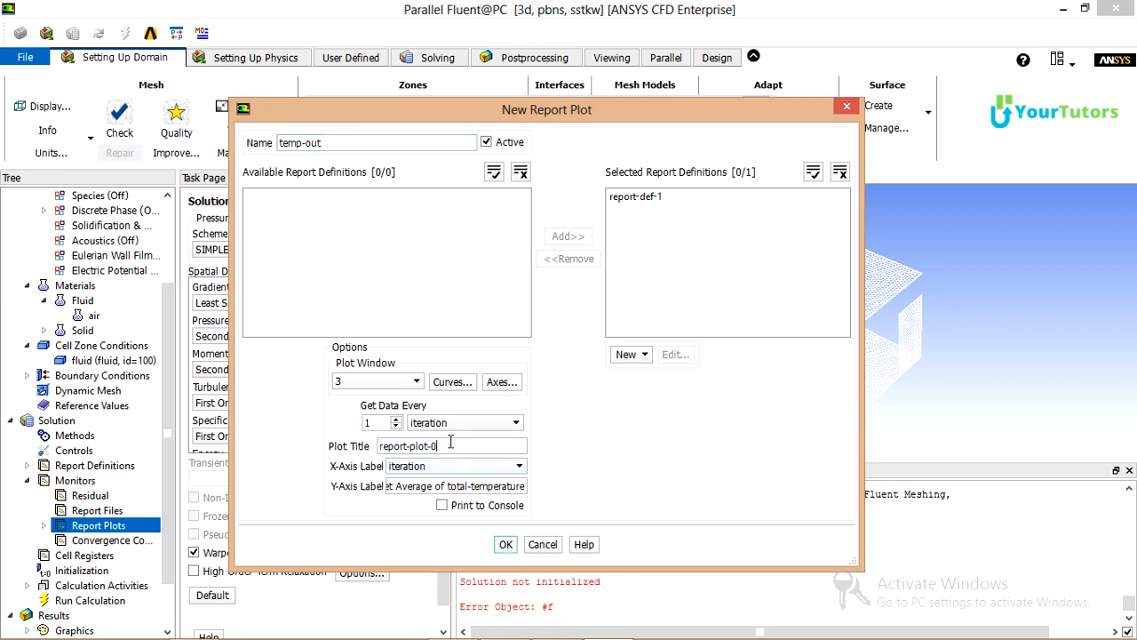
drag(437, 446, 330, 452)
text(temp-out)
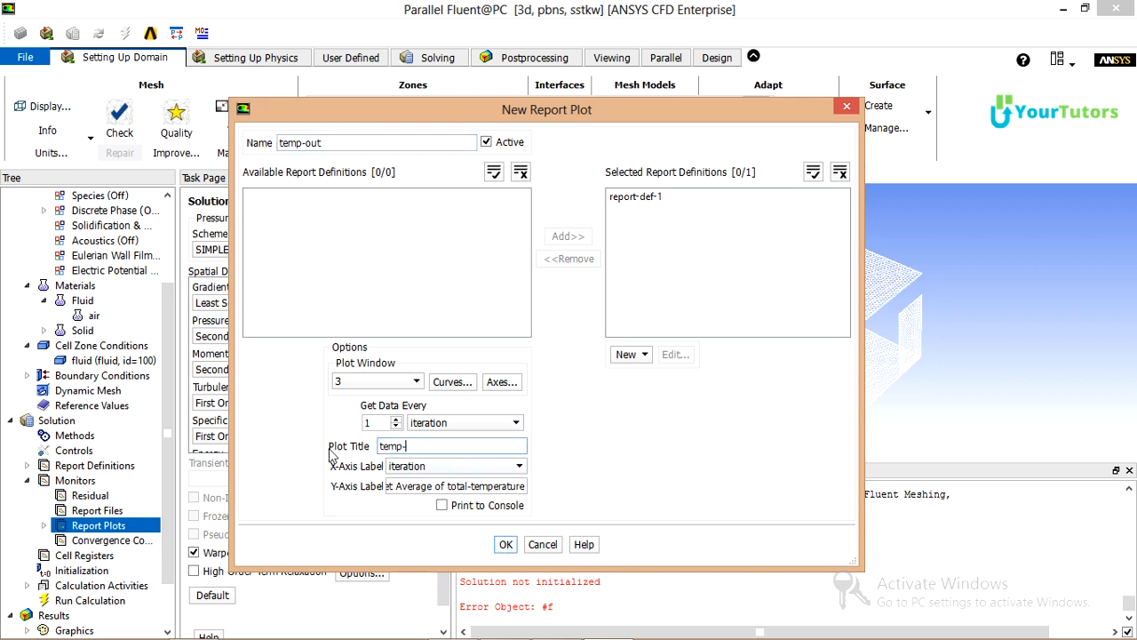
click(504, 544)
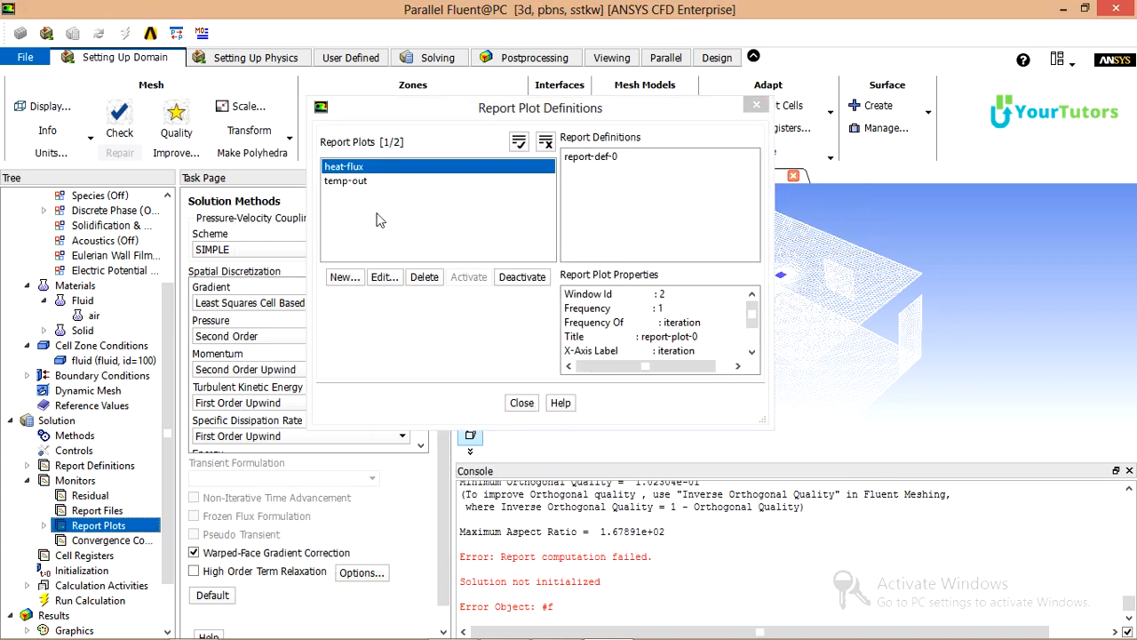
click(521, 402)
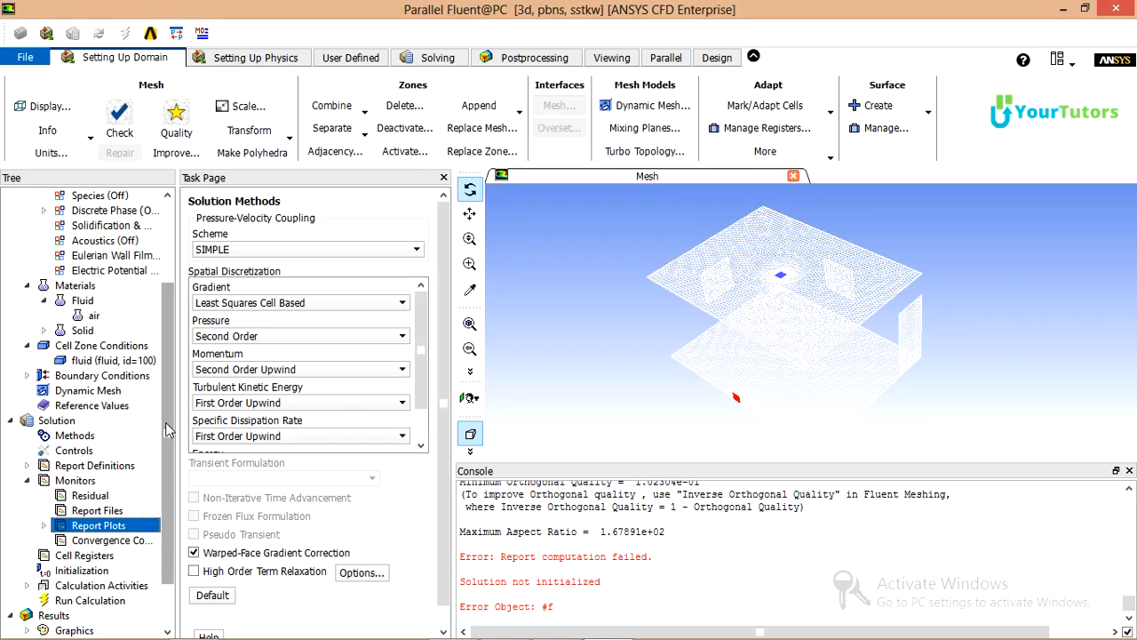
Set the absolute convergence criteria for continuity, x-velocity, y-velocity and z-velocity to 0.00001 in the residual monitors
scroll(119, 493, down, 2)
click(113, 480)
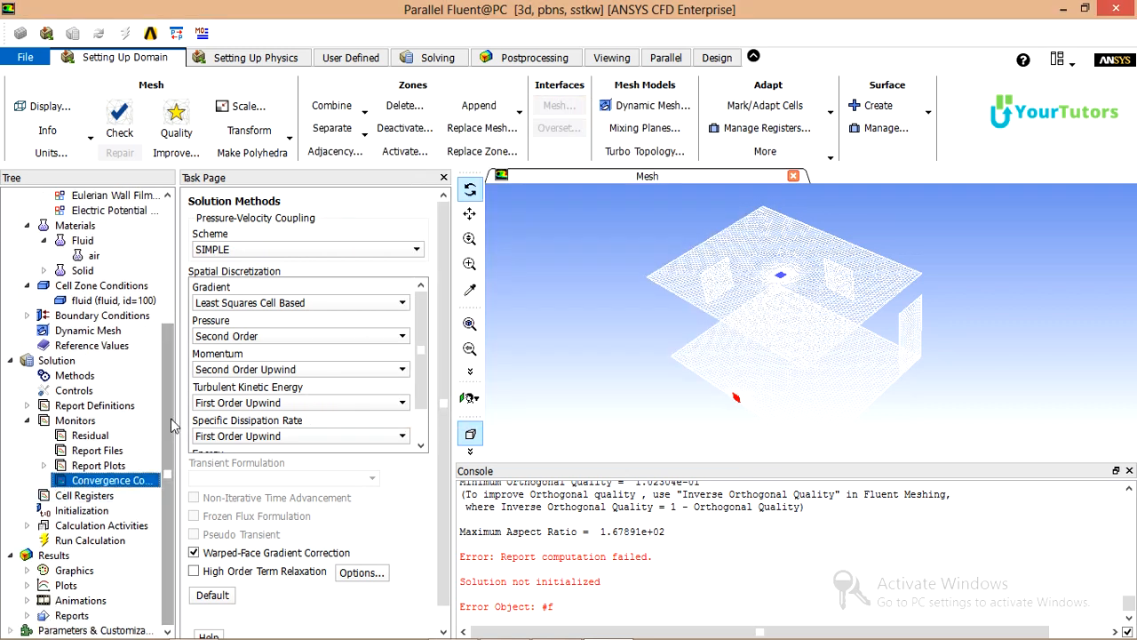
click(77, 439)
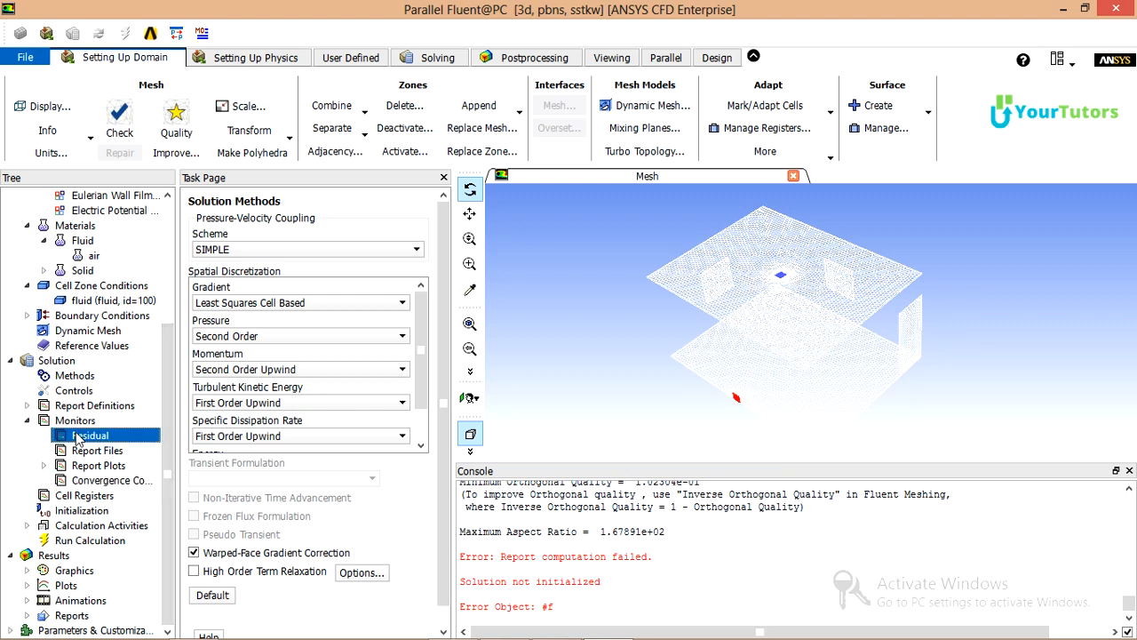
double_click(77, 437)
drag(541, 264, 541, 194)
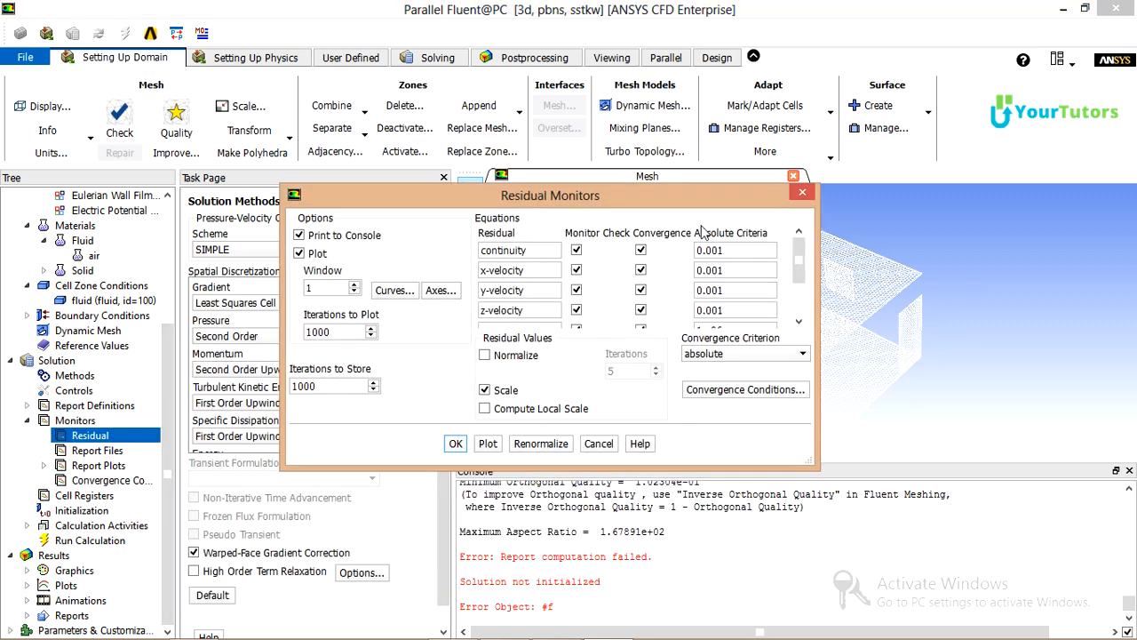
text(00)
click(713, 271)
text(00)
click(713, 290)
text(00)
click(712, 309)
text(00)
Set the absolute convergence criteria for k and omega to 0.00001 and accept the residual monitor settings
drag(799, 259, 799, 291)
click(714, 282)
text(00)
click(713, 302)
text(00)
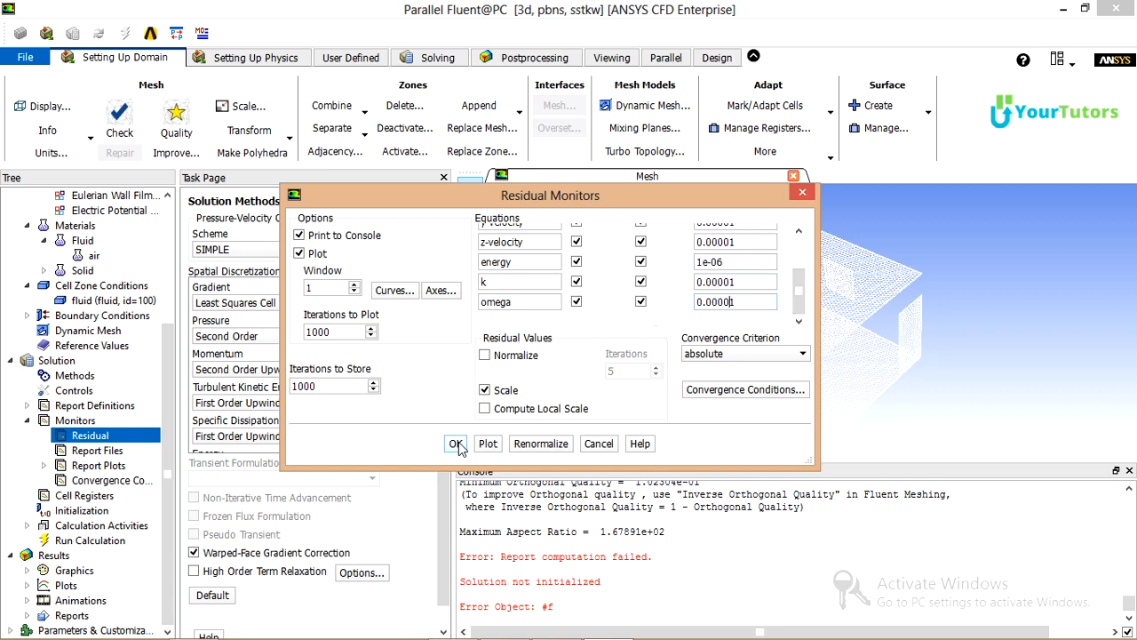
click(456, 444)
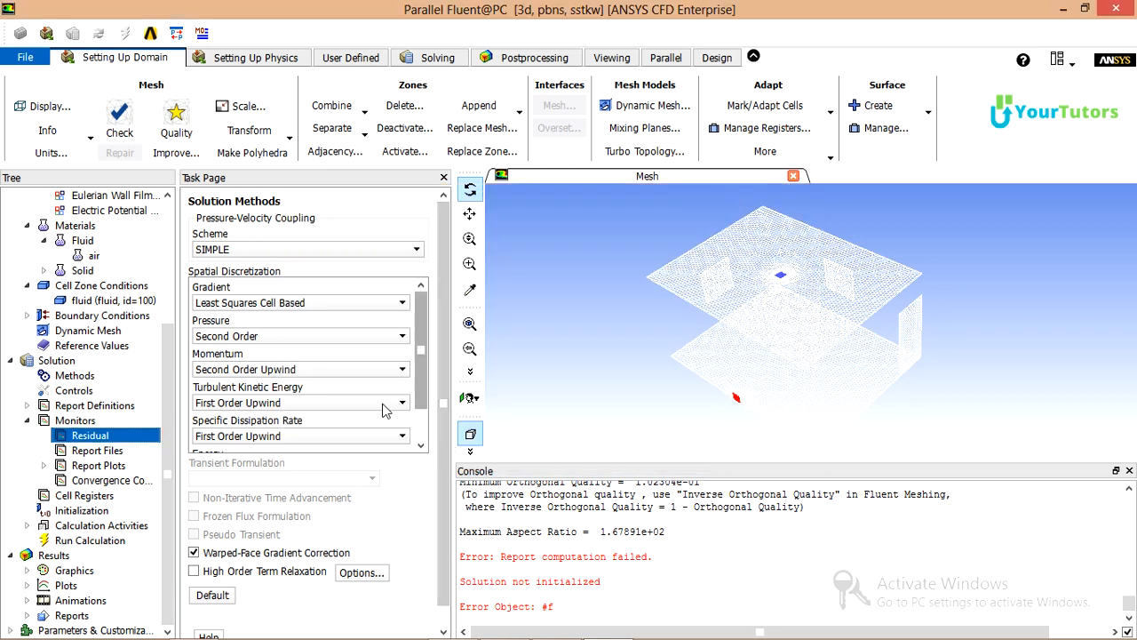
Initialize the solution using standard initialization, with initial values computed from ac_inlet_vent
click(82, 512)
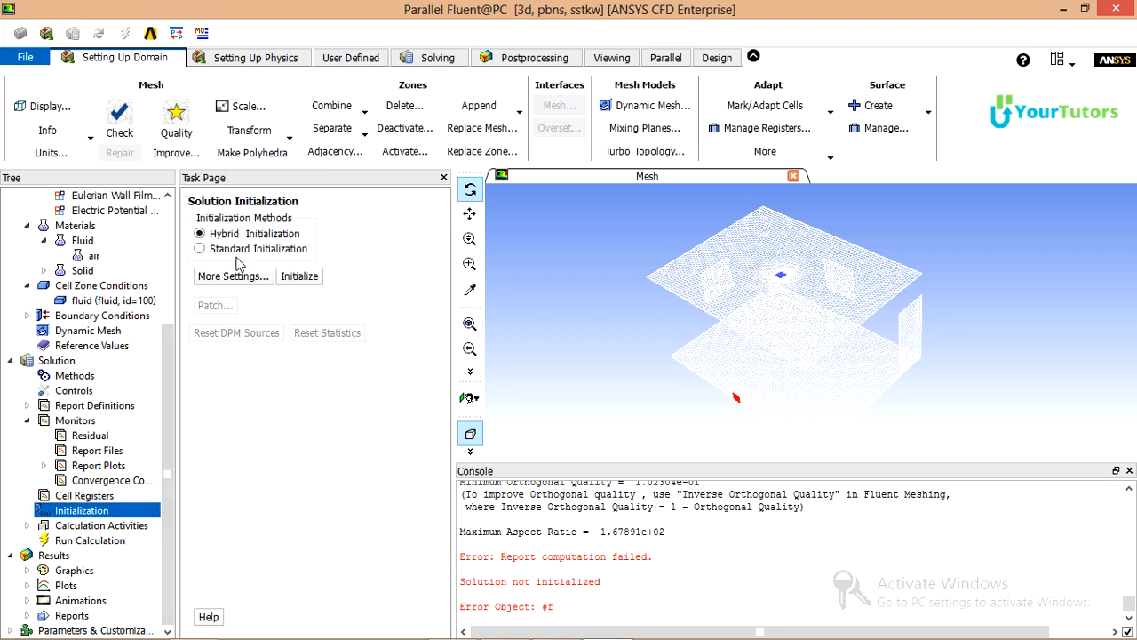
click(238, 251)
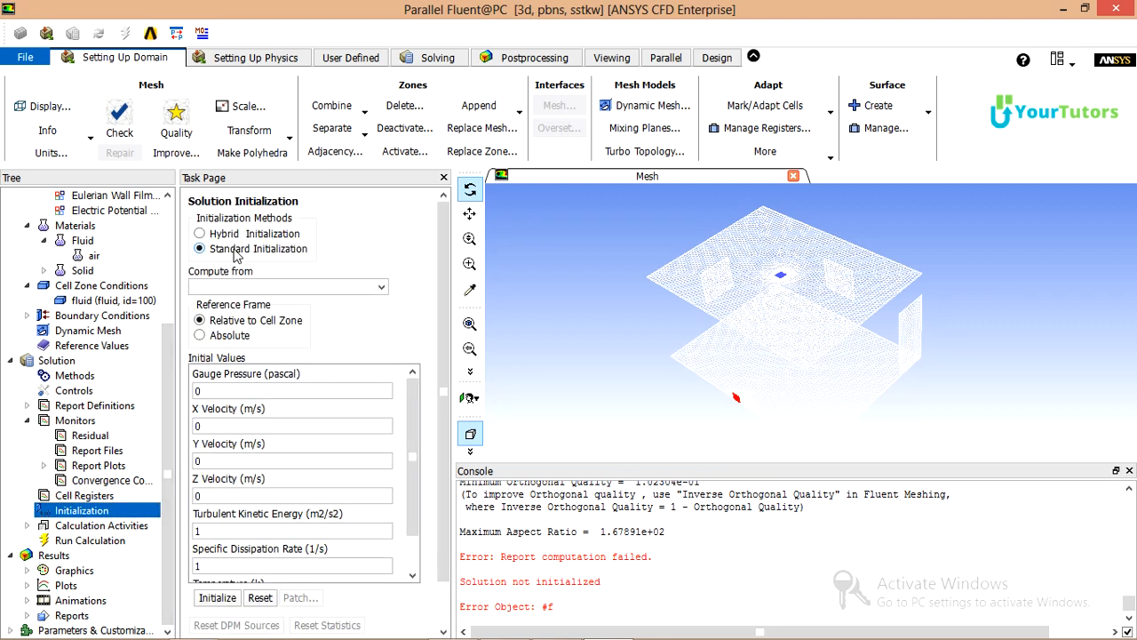
click(382, 286)
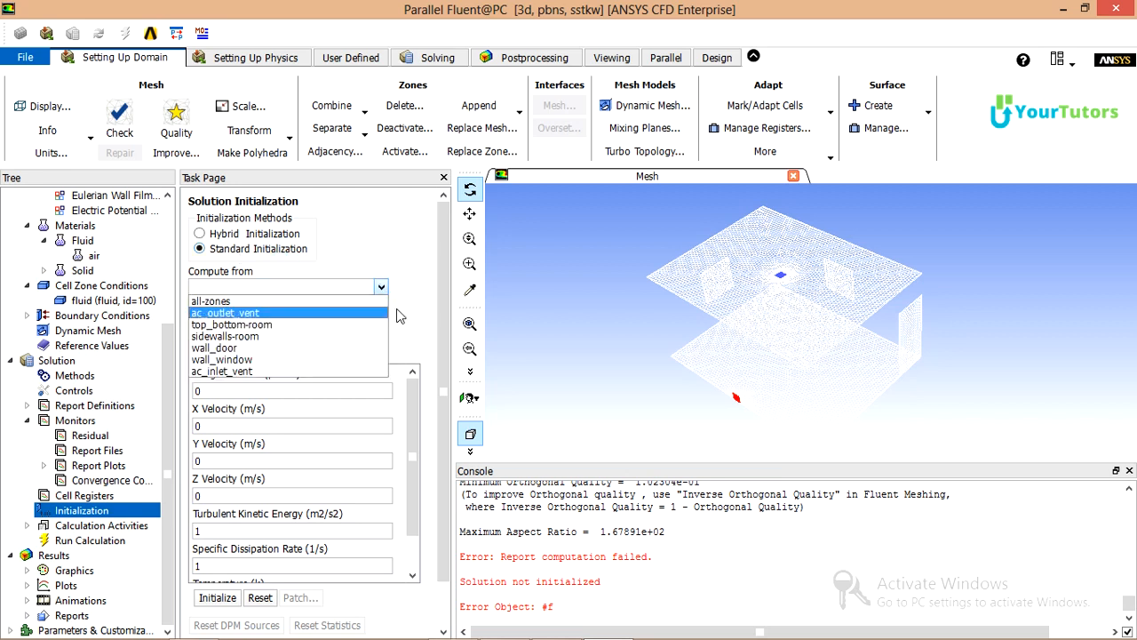
click(365, 370)
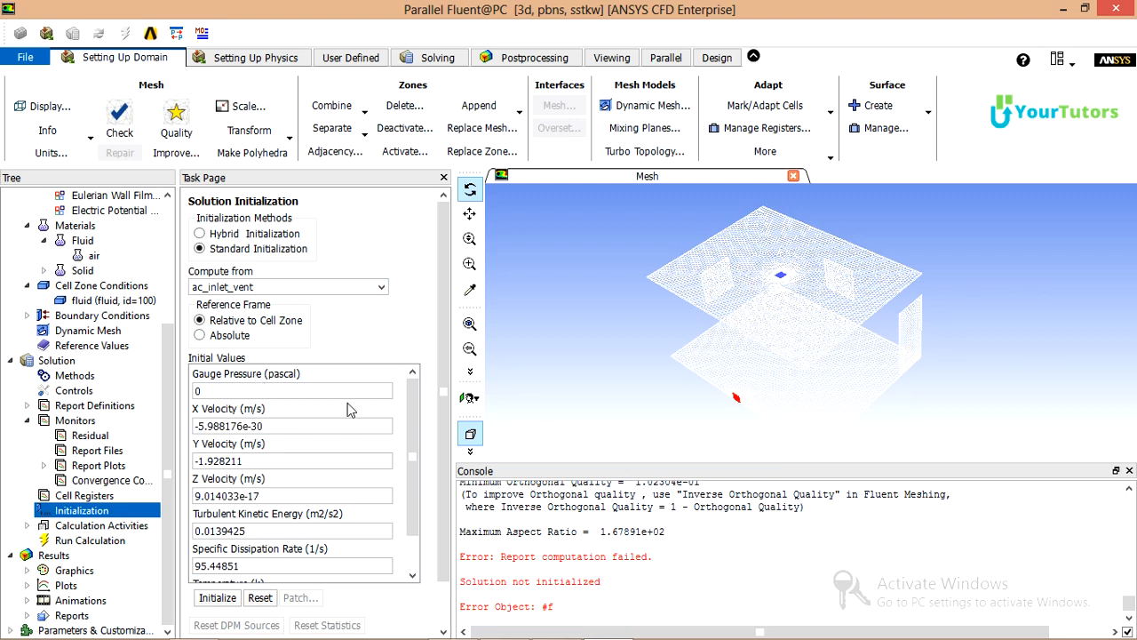
scroll(444, 352, down, 1)
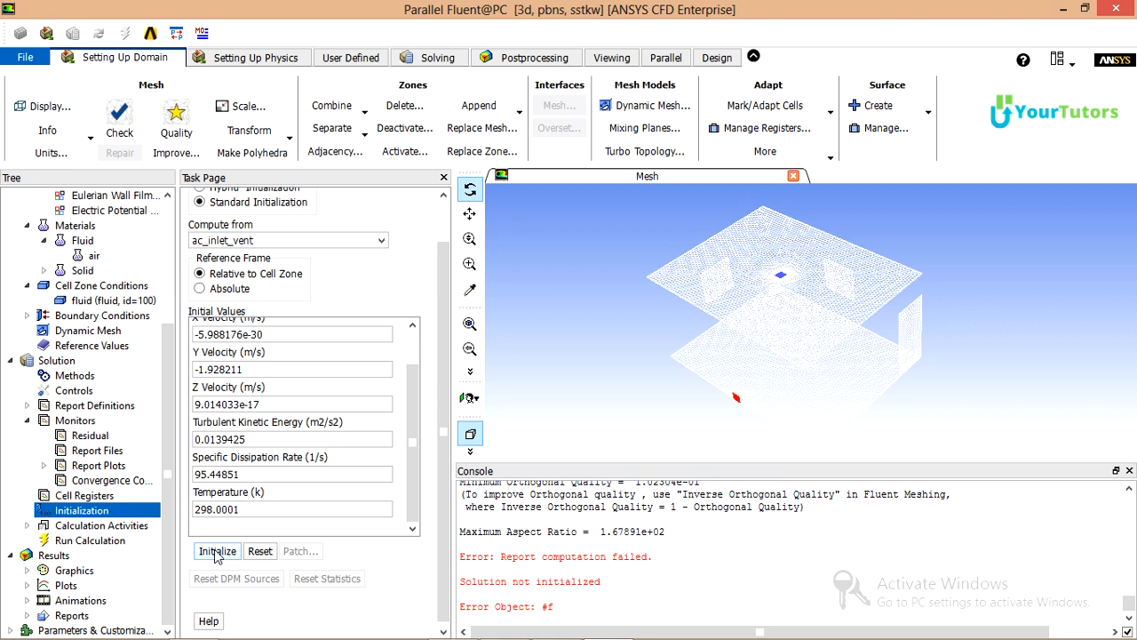
click(217, 551)
Set the number of iterations to 5000 and start the calculation
click(93, 541)
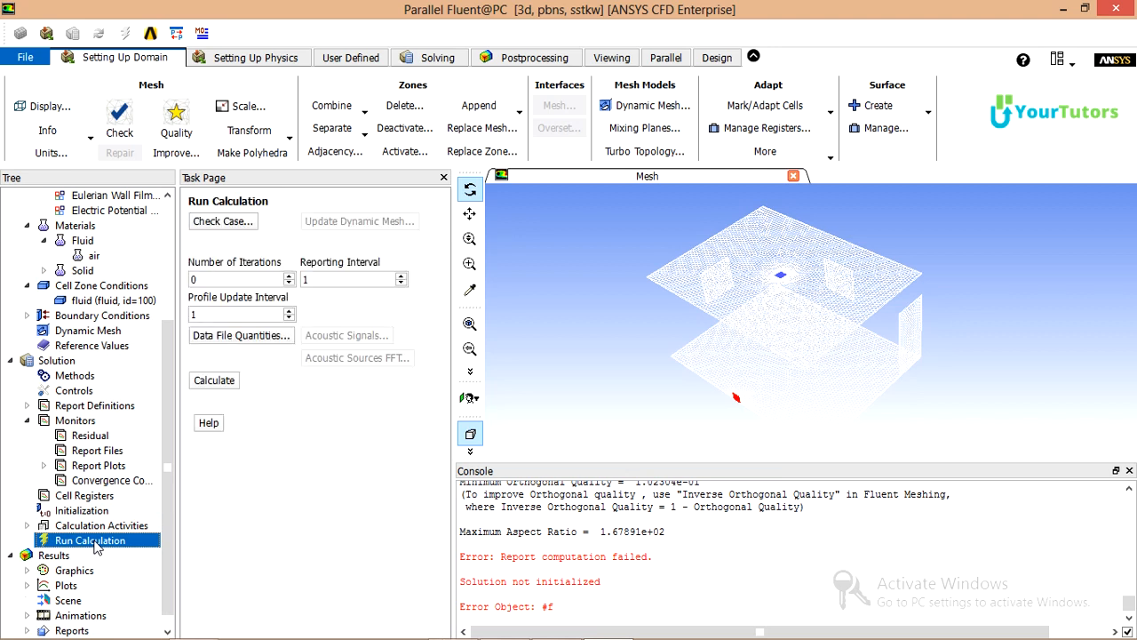
drag(218, 279, 178, 279)
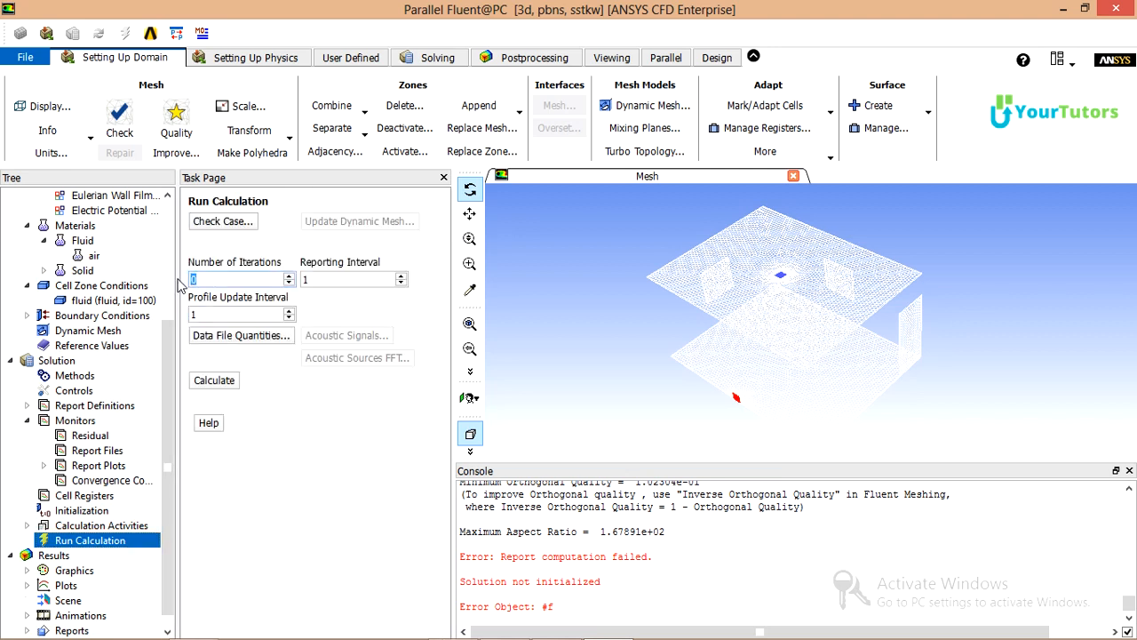
text(1)
key(BackSpace)
text(5000)
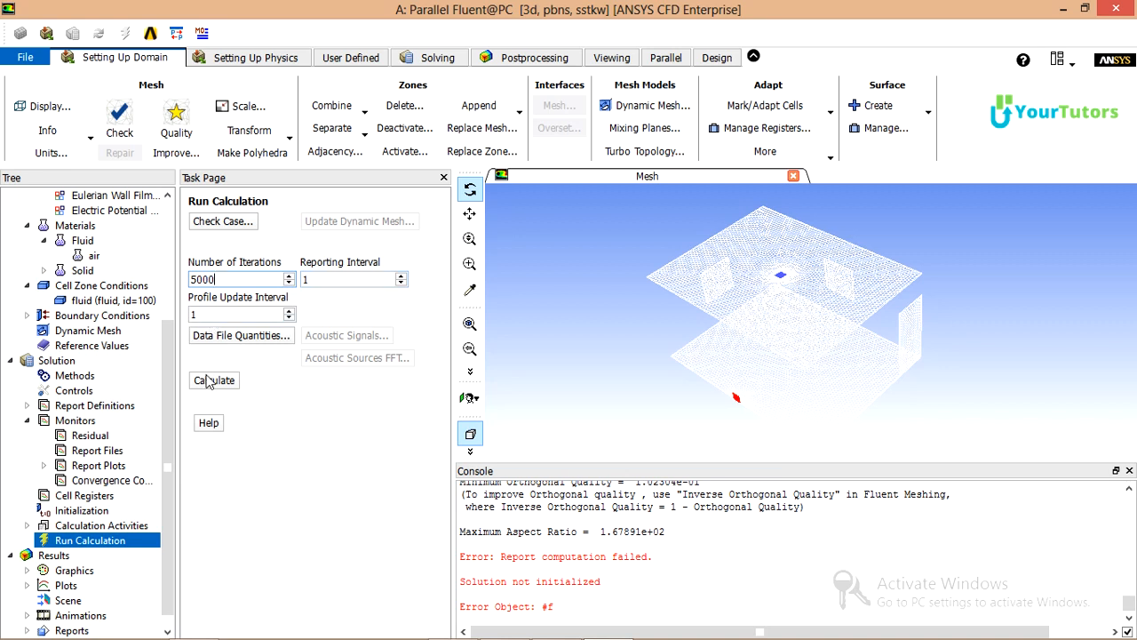
click(210, 383)
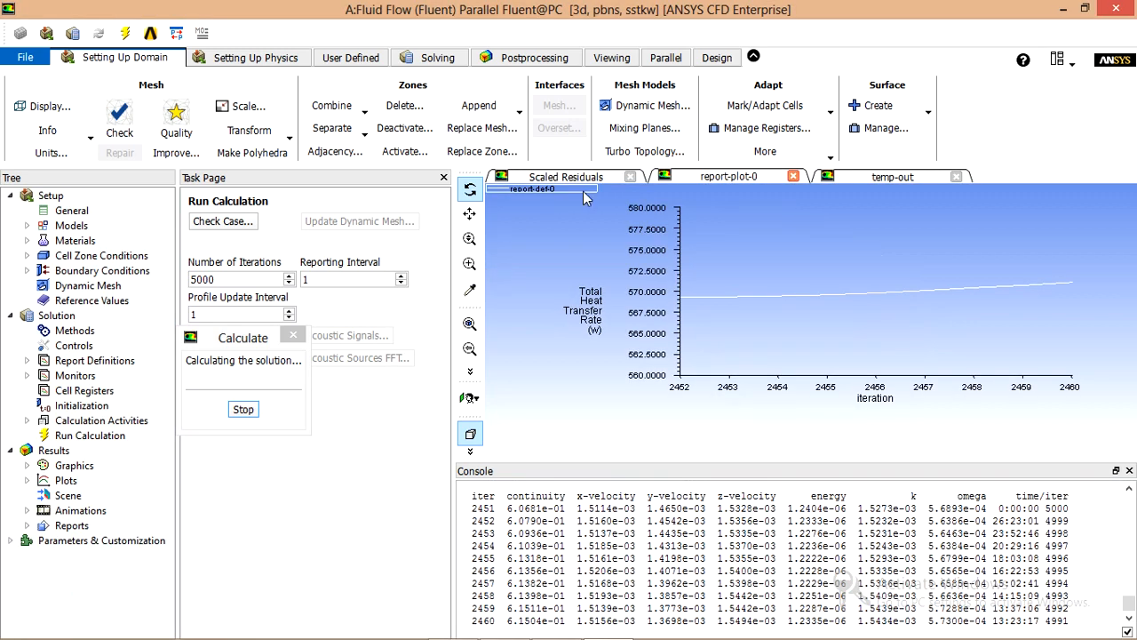
Examine the scaled residuals, the total heat transfer rate plot and the temp-out plot while the solution is calculating
click(565, 178)
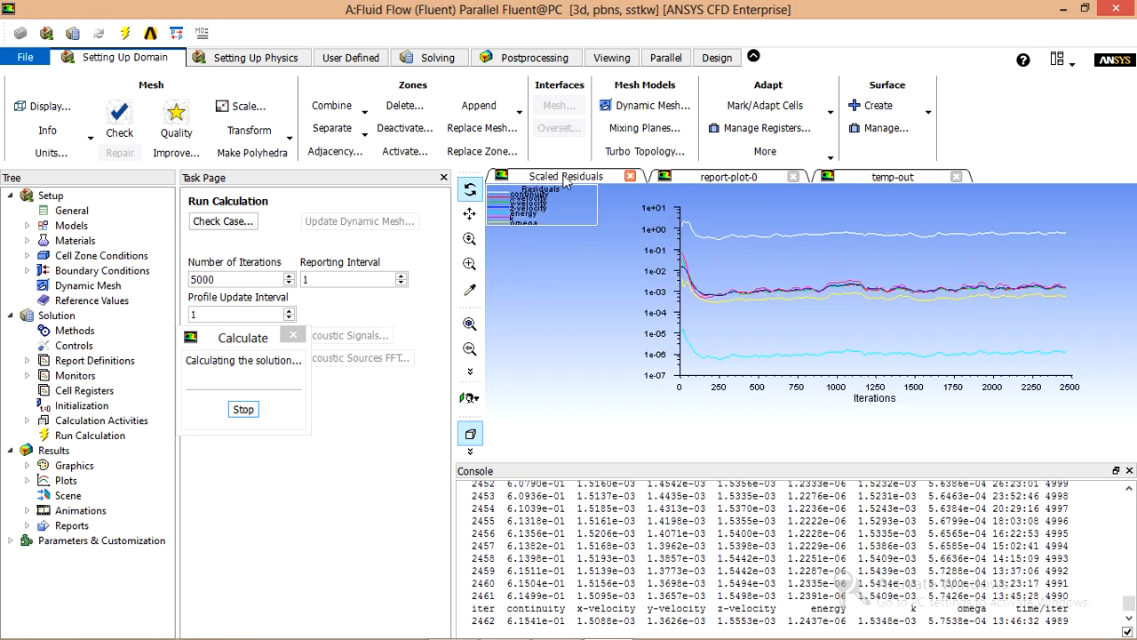
click(734, 178)
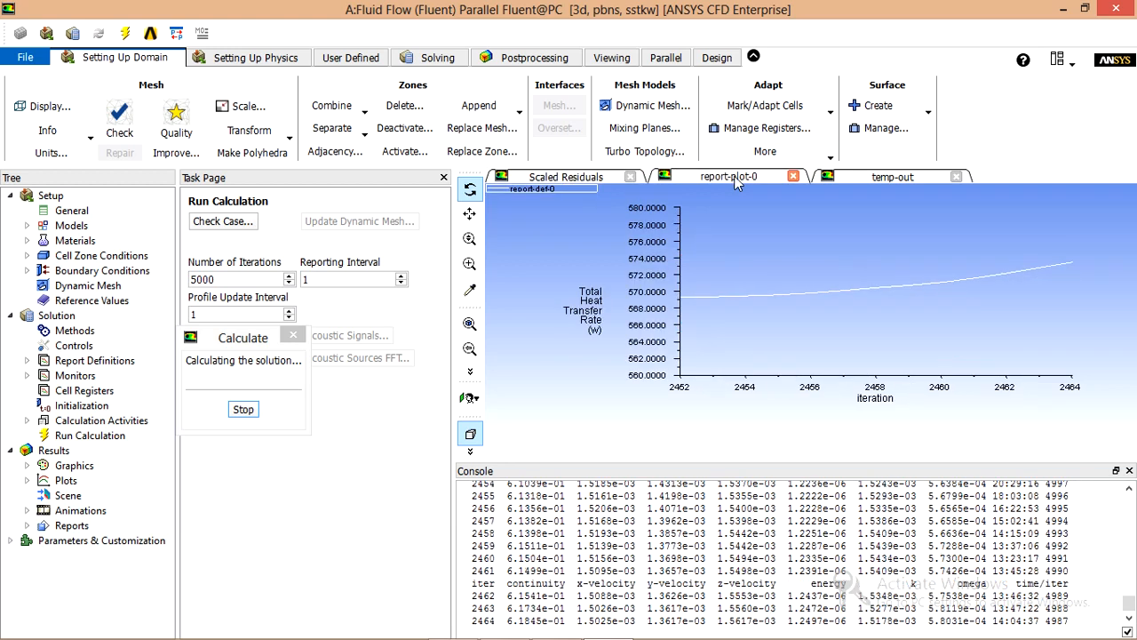
click(876, 179)
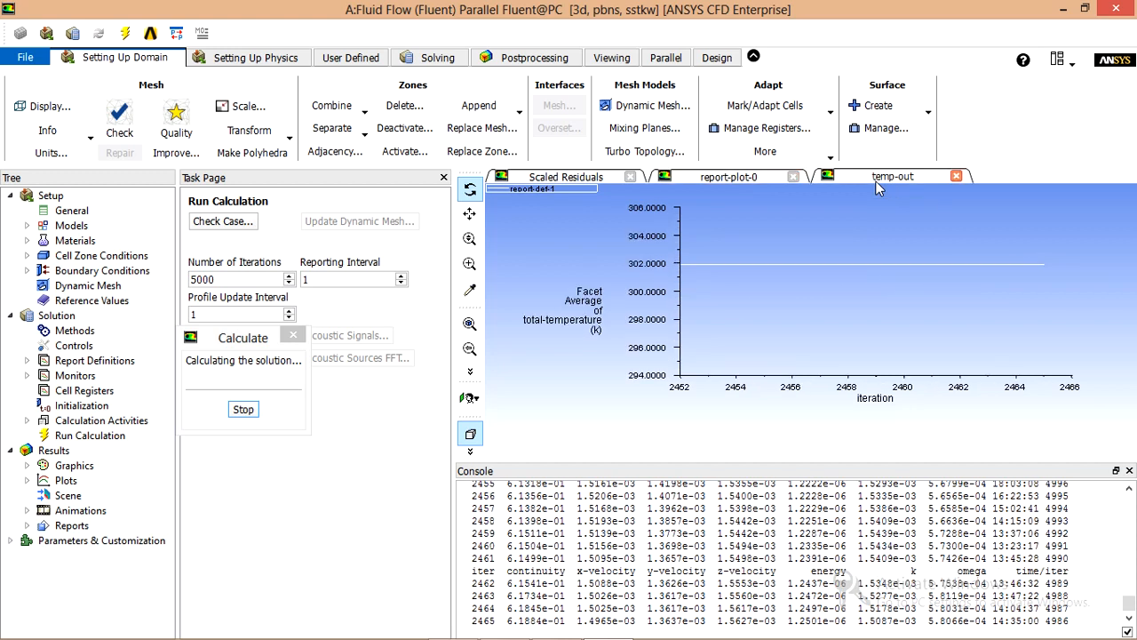
click(747, 179)
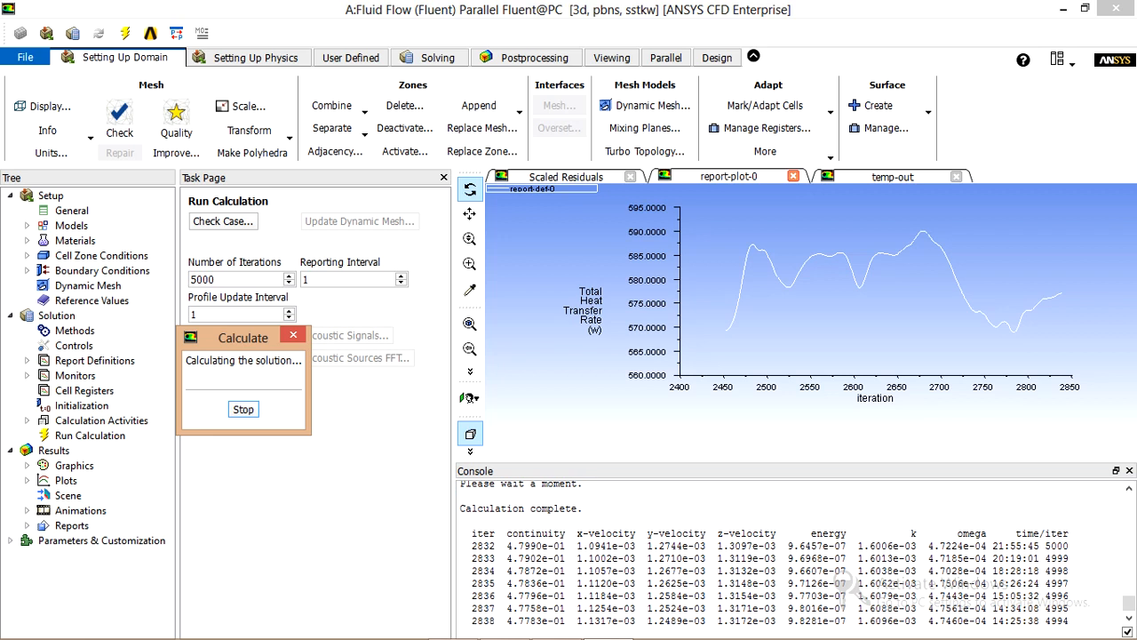
click(849, 178)
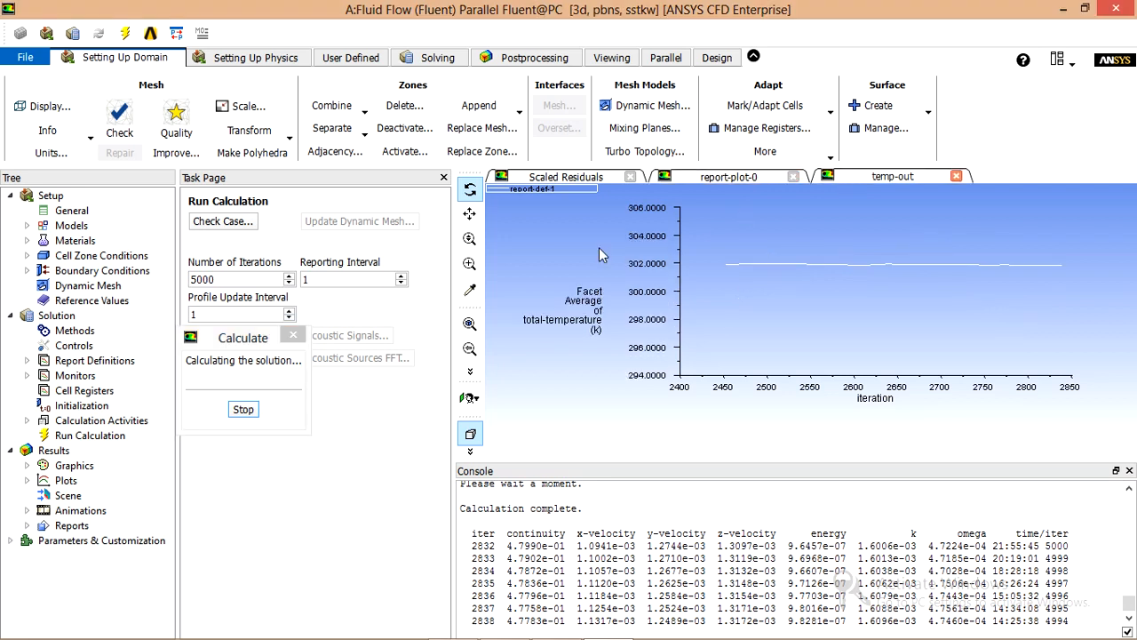
click(572, 178)
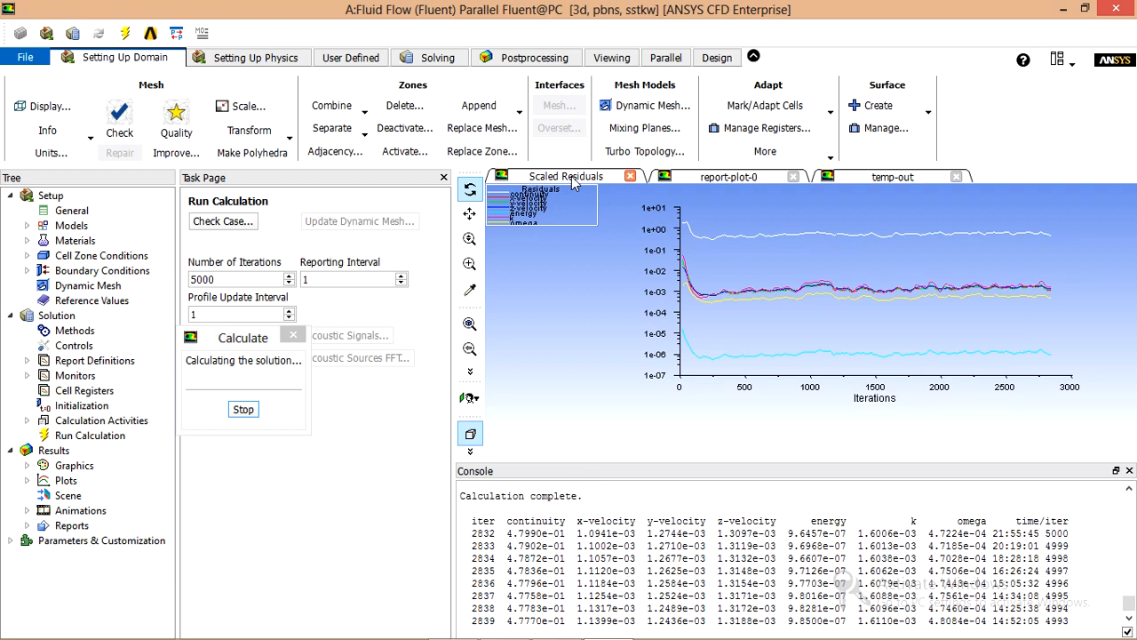
click(699, 179)
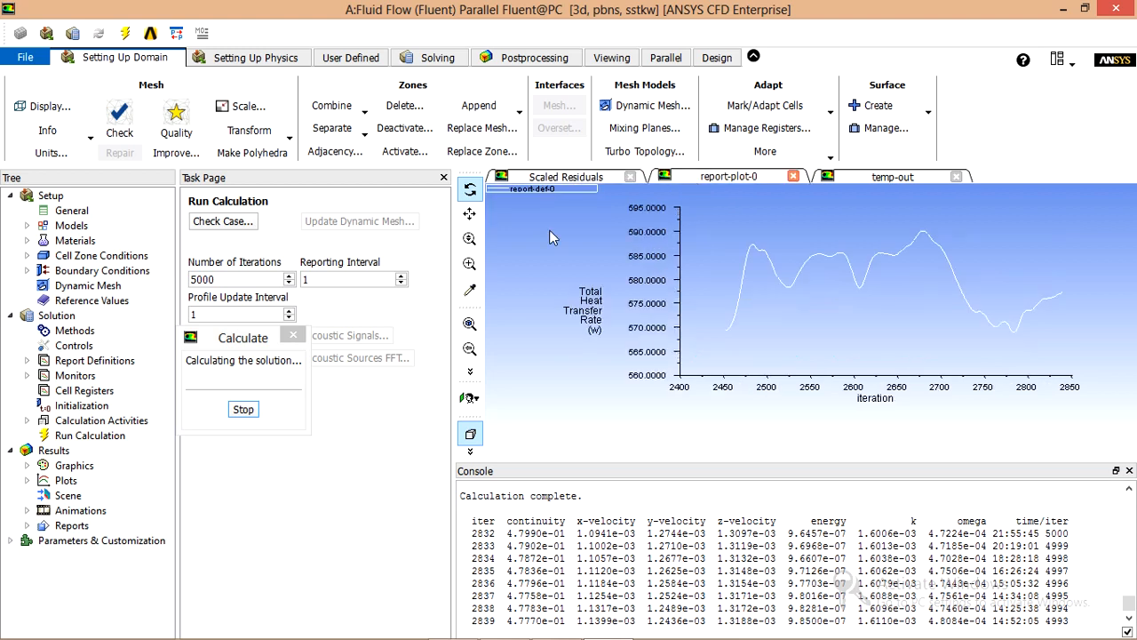
Stop the running calculation, acknowledge its completion and quit Fluent to return to Workbench
click(244, 411)
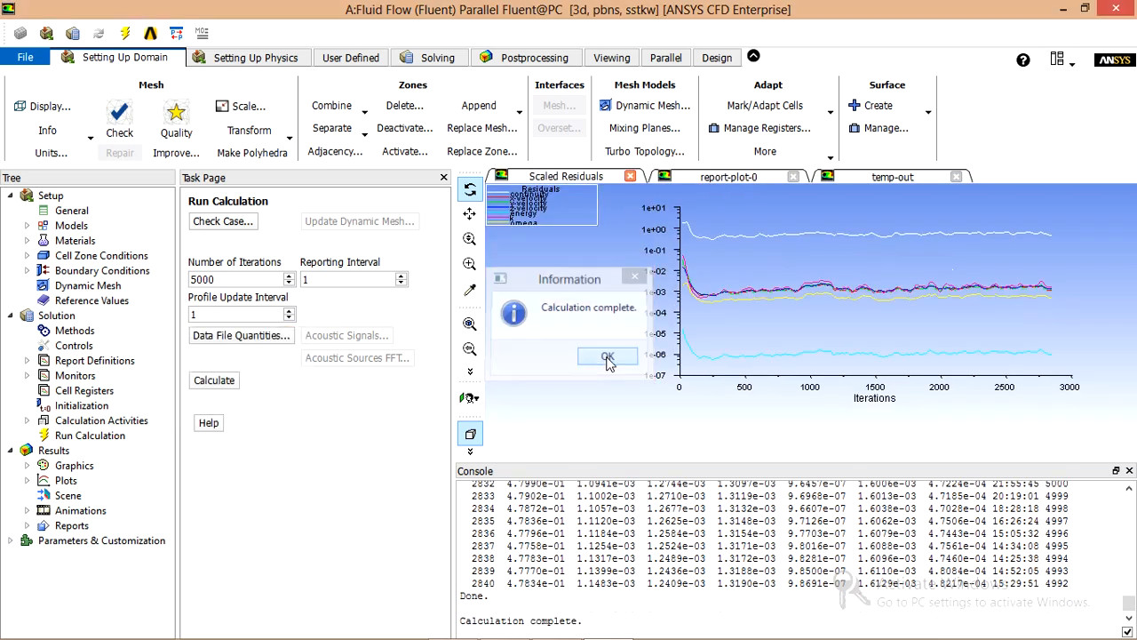
click(610, 356)
click(1116, 9)
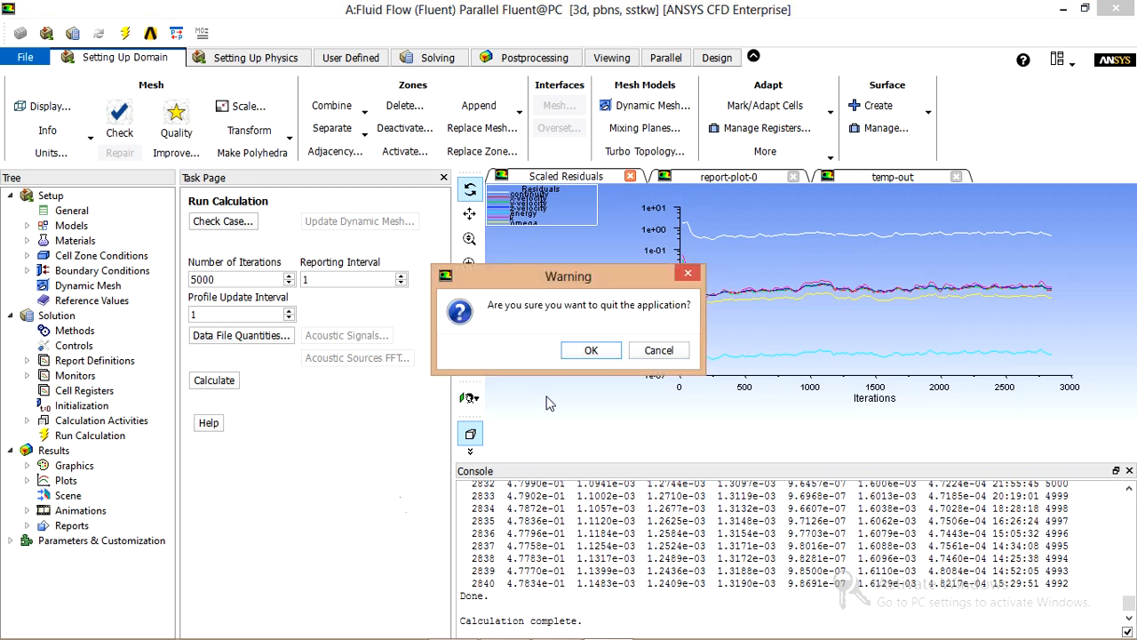
click(589, 353)
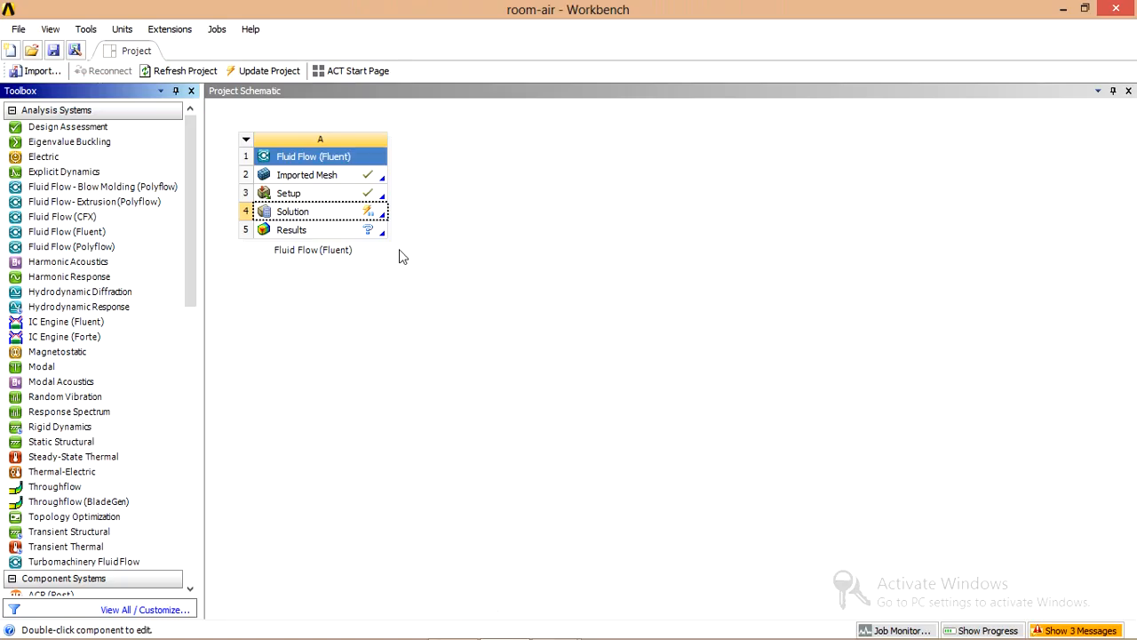
Open the Results of the Fluid Flow (Fluent) system in CFD-Post and create a new streamline
click(352, 237)
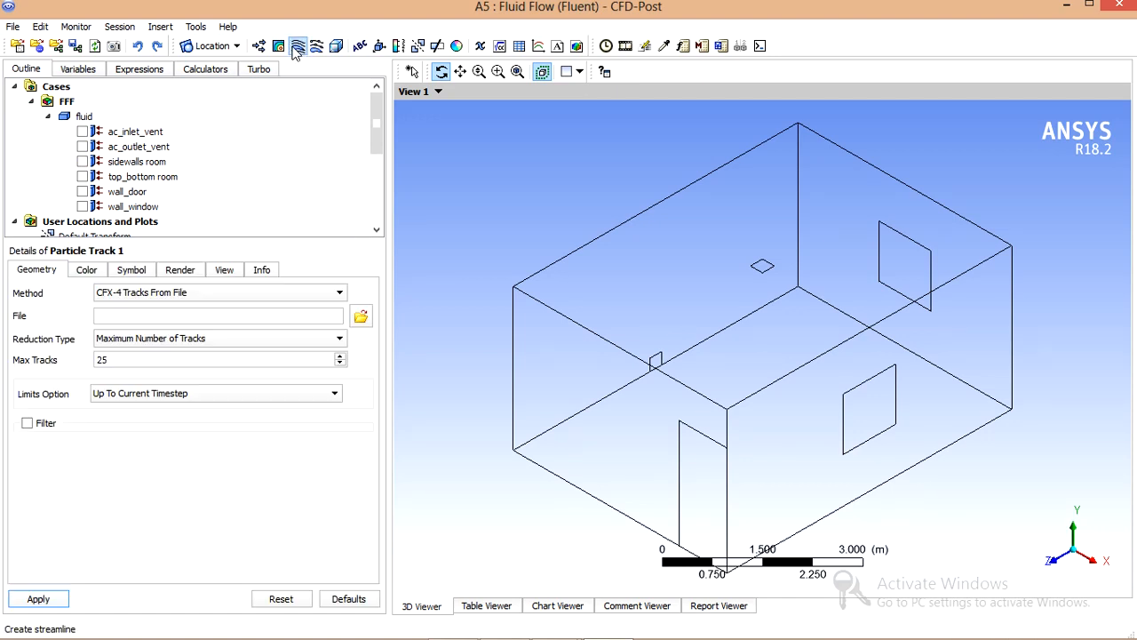
click(296, 45)
click(336, 118)
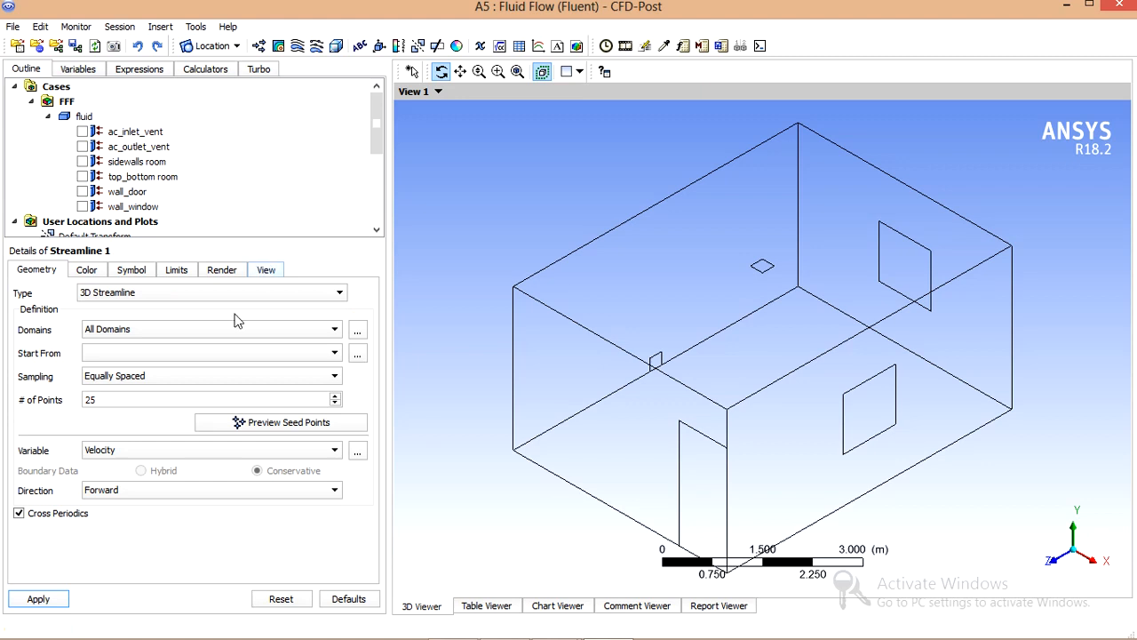
Generate the 3D velocity streamline in the fluid domain, starting from ac_inlet_vent with 500 equally spaced points
click(213, 334)
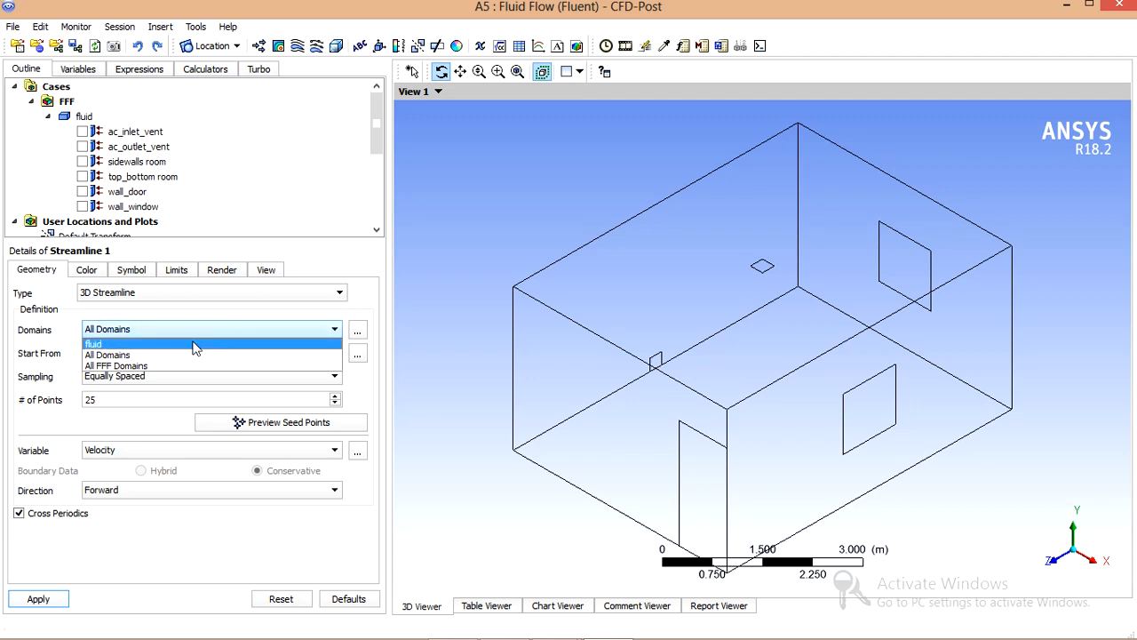
click(186, 344)
click(187, 353)
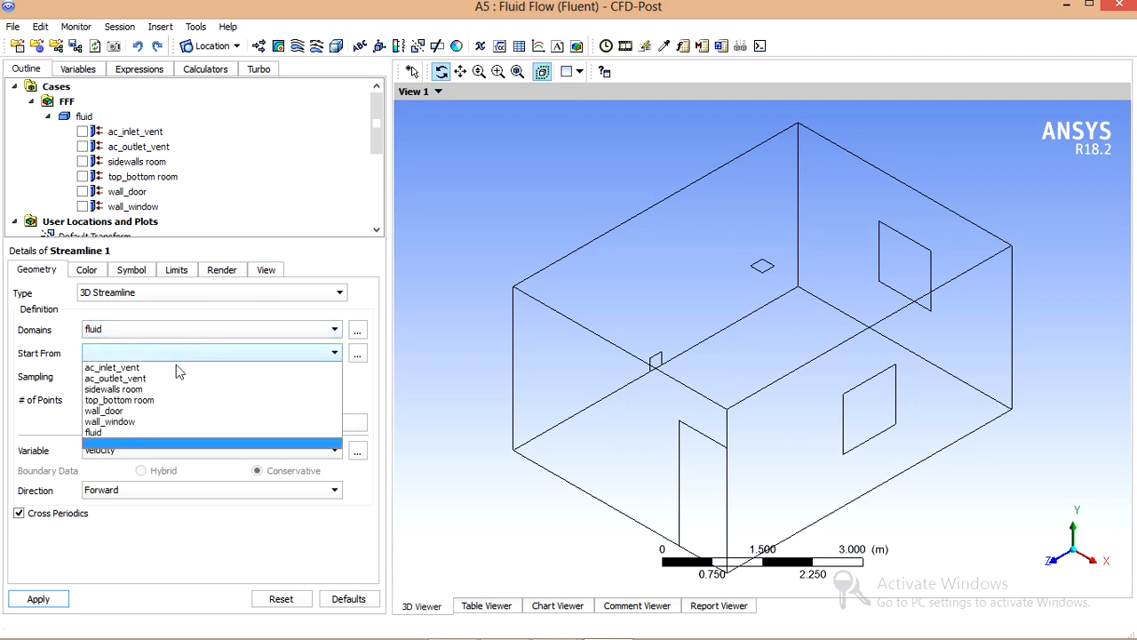
click(175, 368)
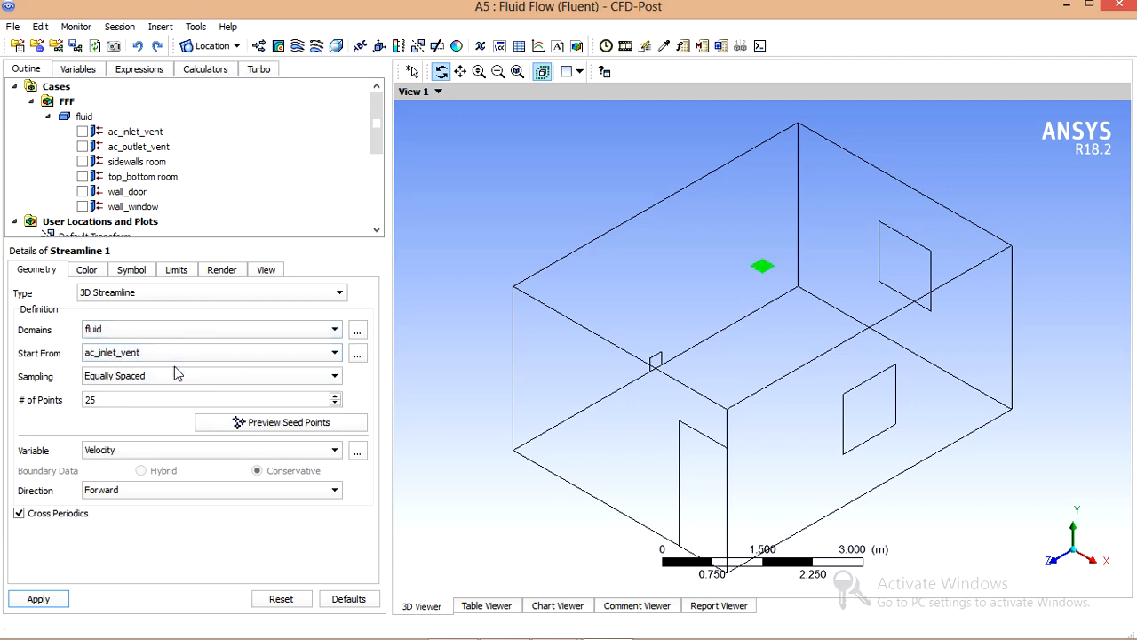
drag(161, 403, 2, 391)
text(500)
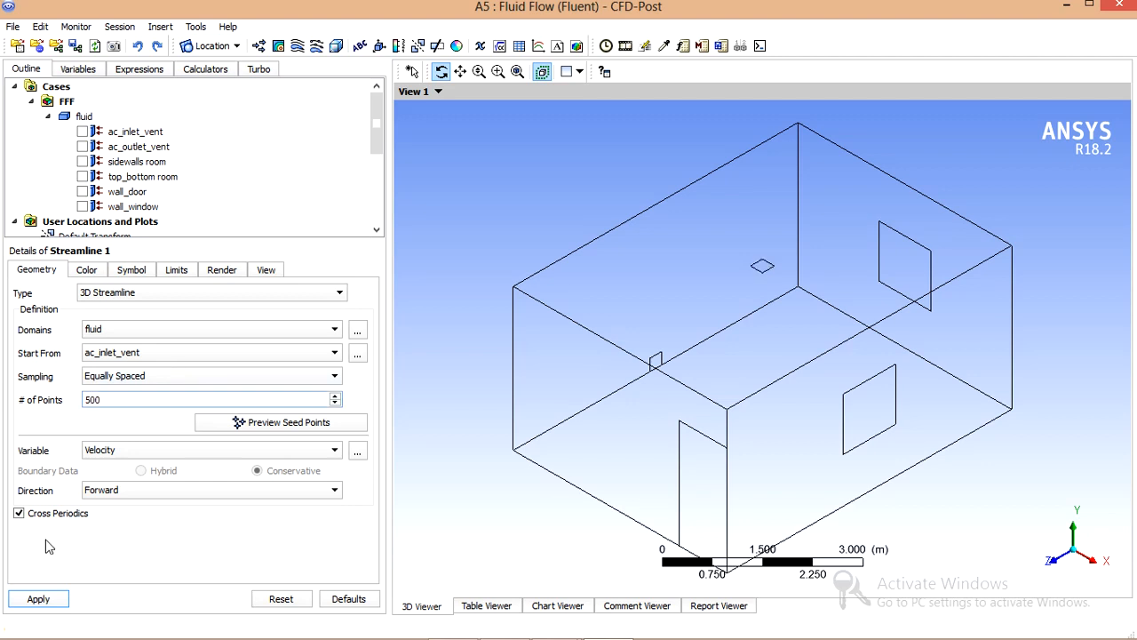
click(39, 599)
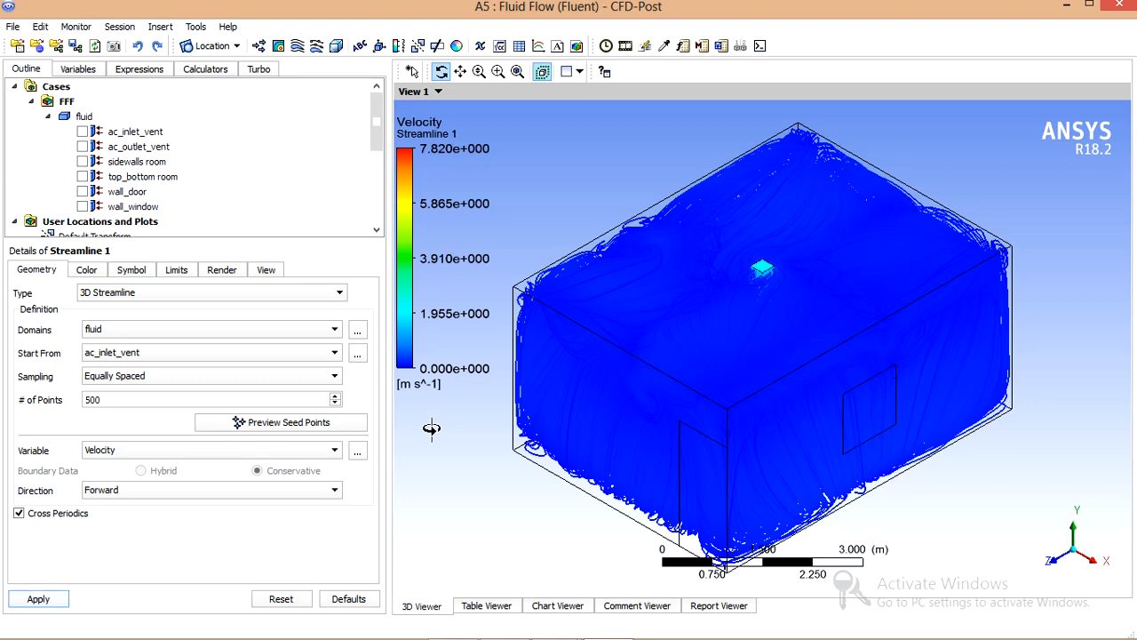
Reduce the streamline's number of points to 50 and apply the change
drag(464, 411, 564, 511)
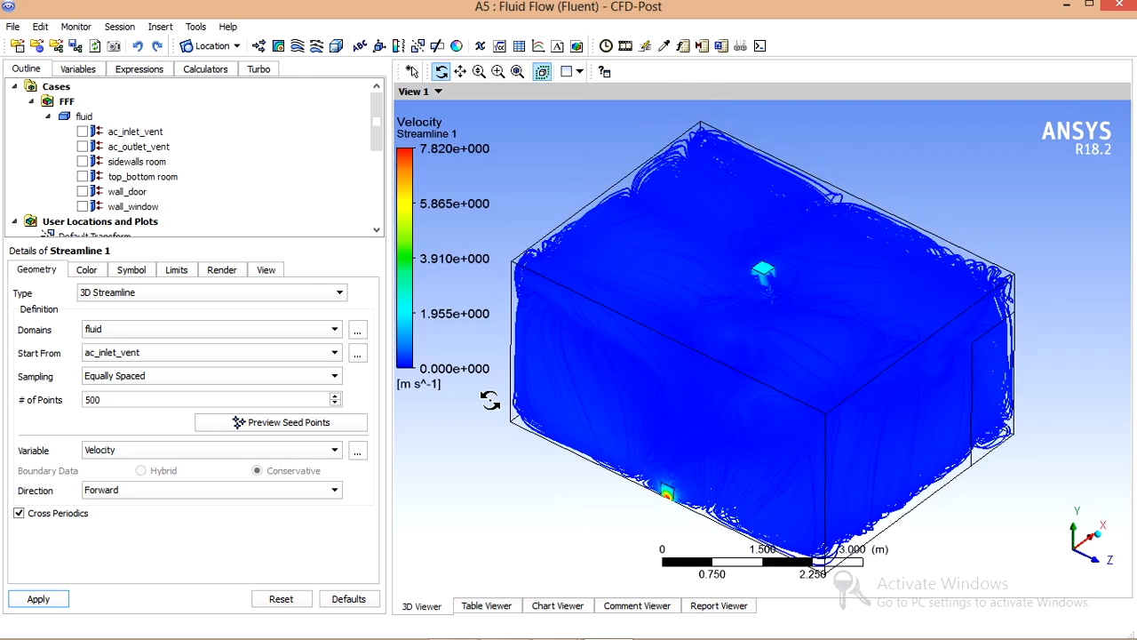
click(124, 400)
key(BackSpace)
click(39, 599)
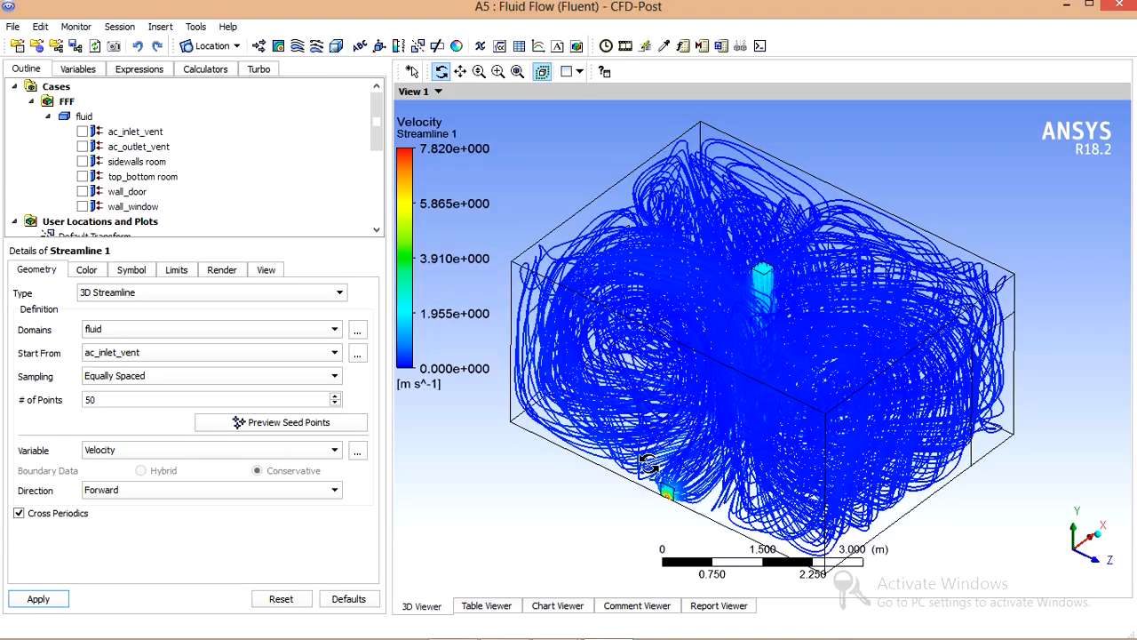
Inspect the streamlines from several angles, then set their number of points to 25 and apply the change
drag(590, 432, 760, 436)
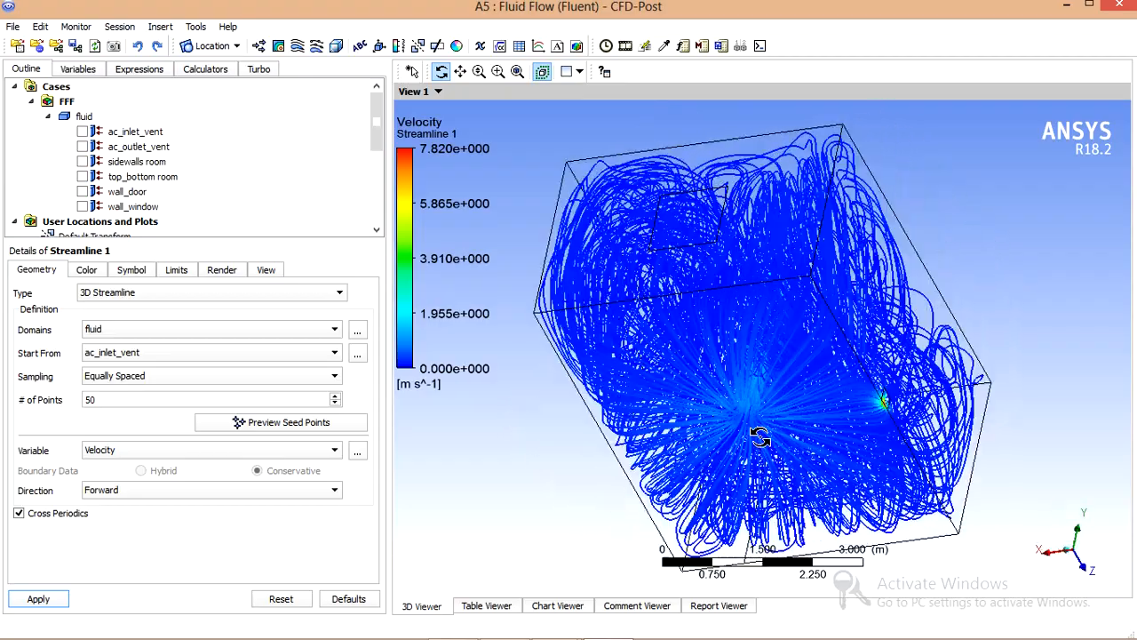
drag(865, 324, 713, 351)
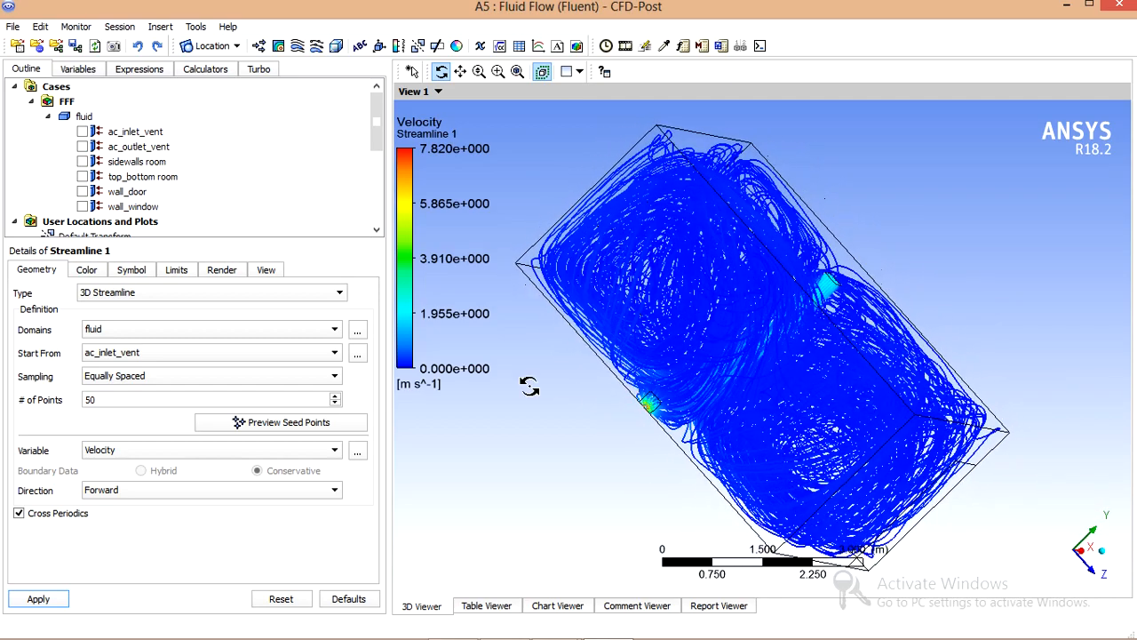
drag(680, 302, 591, 337)
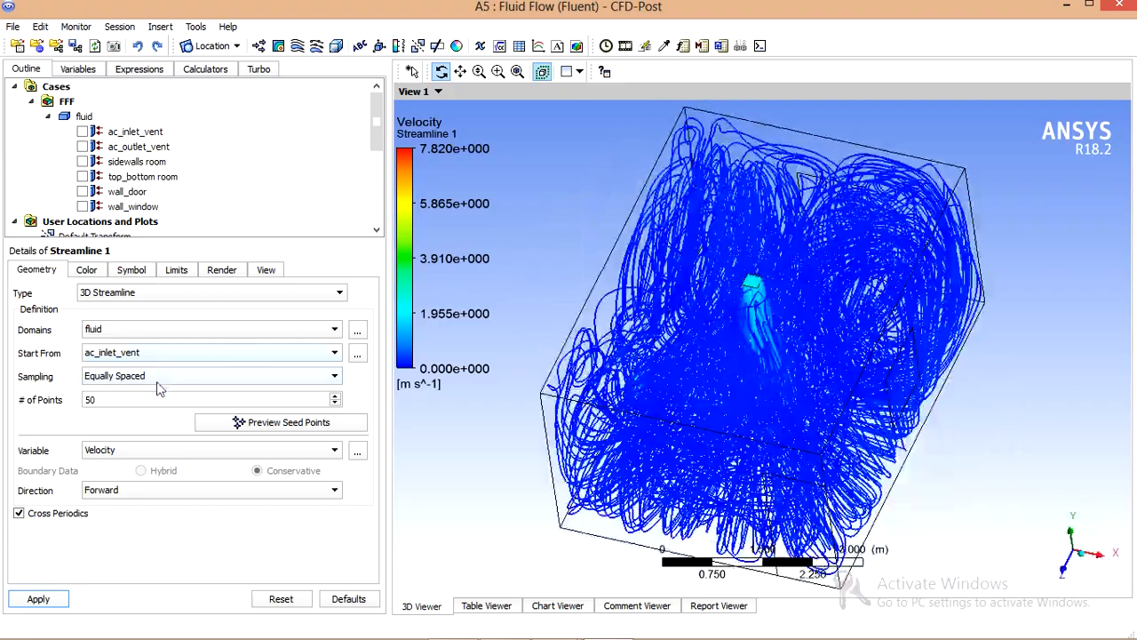
drag(139, 399, 50, 395)
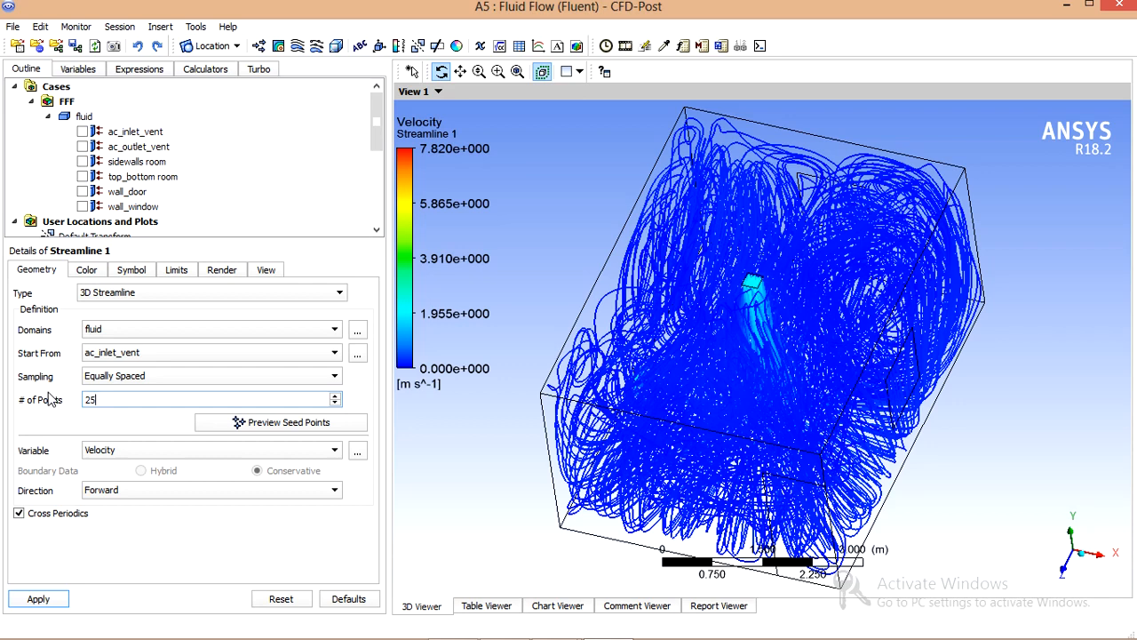
click(36, 599)
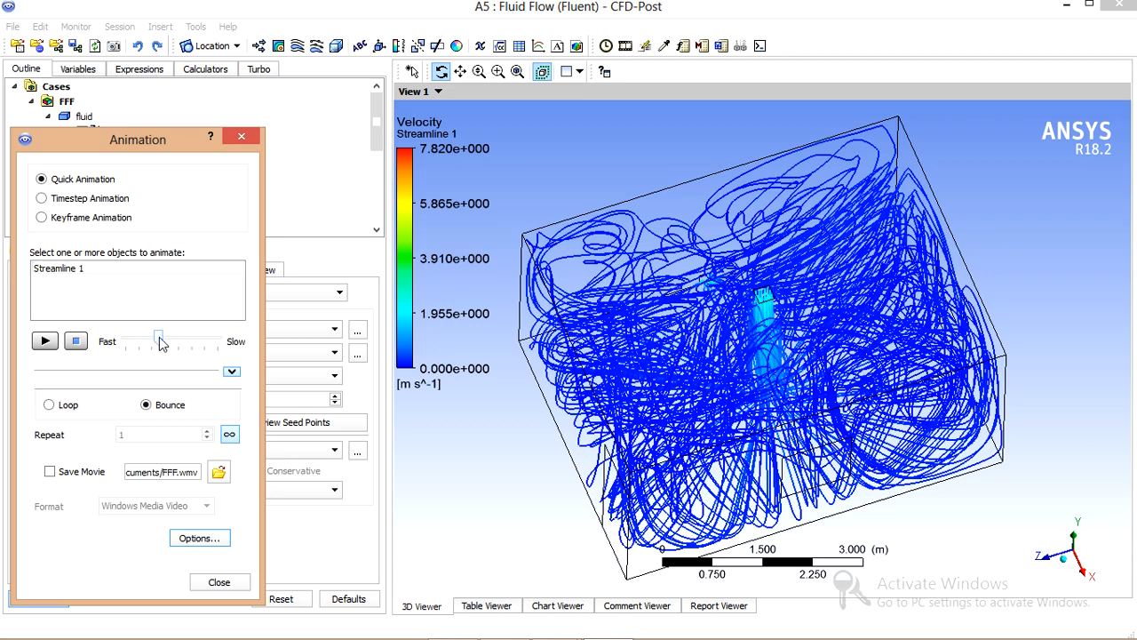
Slow down the quick animation of the streamline and play it
drag(161, 344, 237, 345)
click(48, 347)
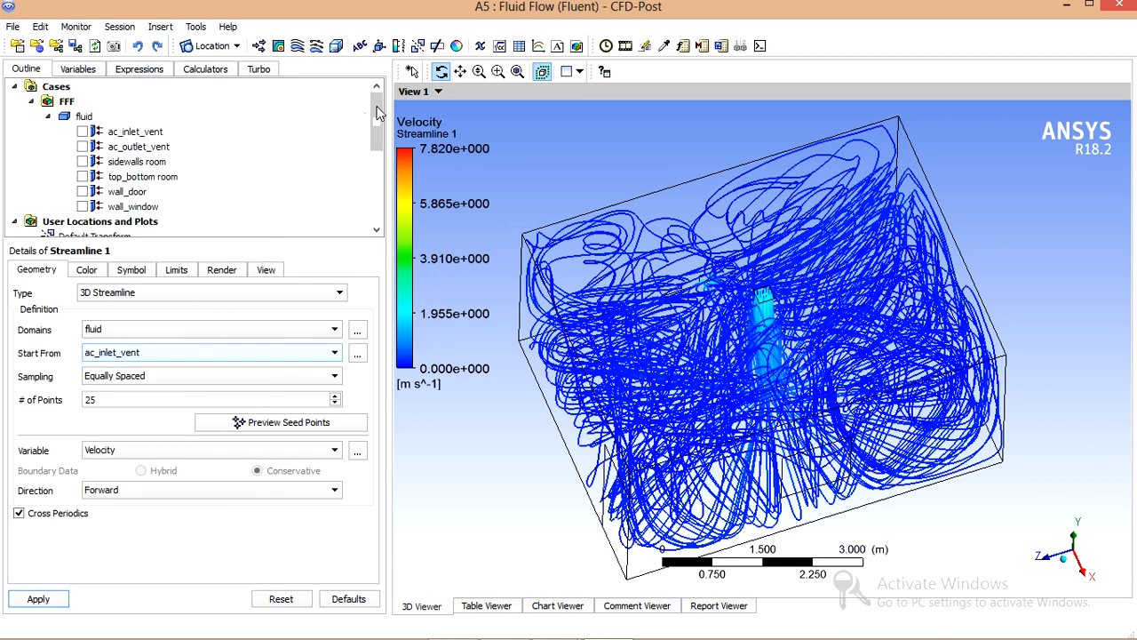
Hide Streamline 1 so only the room's wireframe is displayed
drag(377, 113, 378, 143)
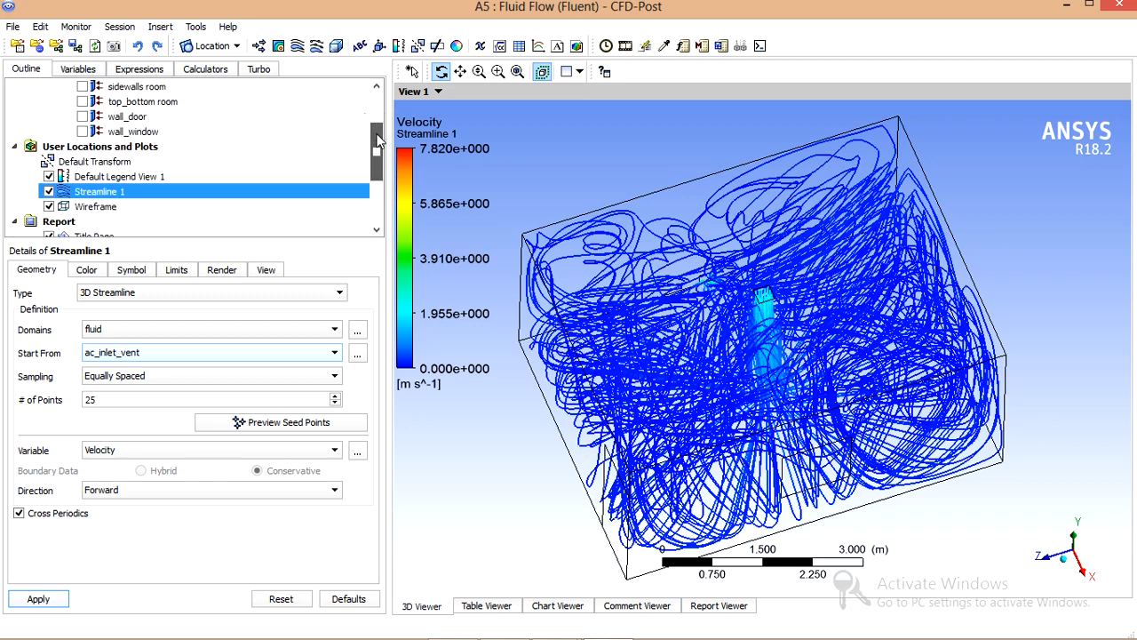
click(49, 191)
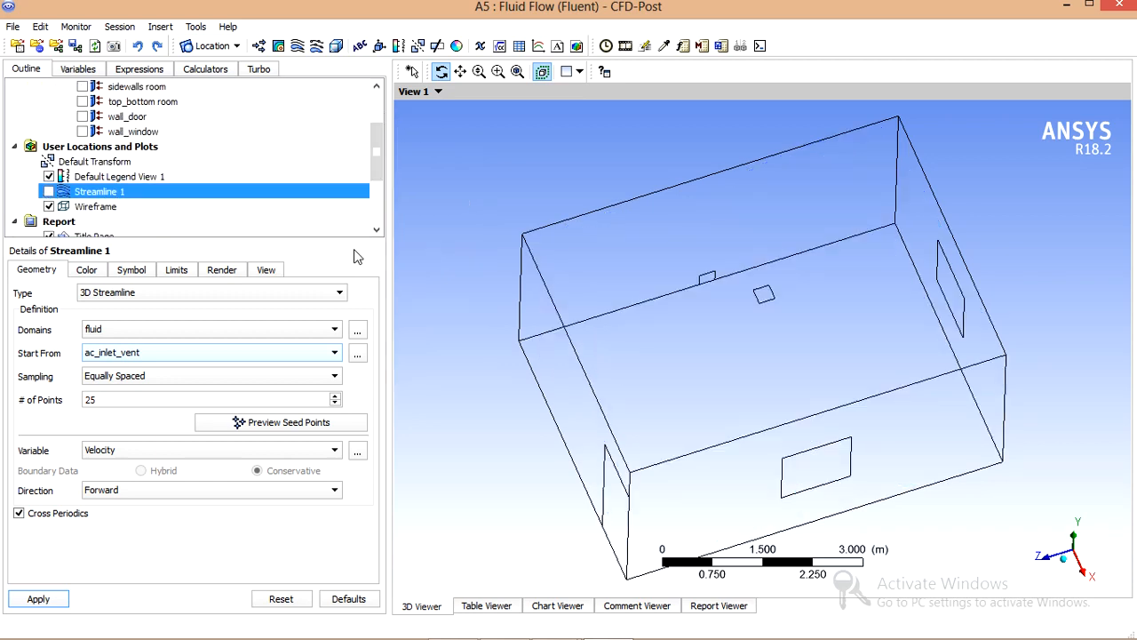
drag(530, 321, 523, 278)
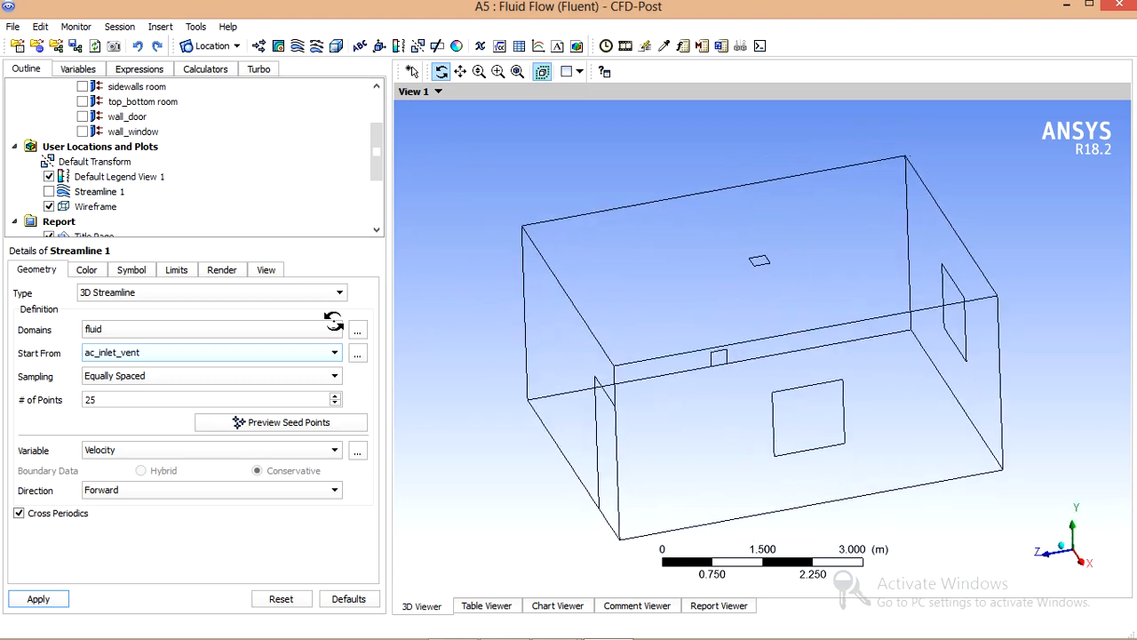
click(278, 45)
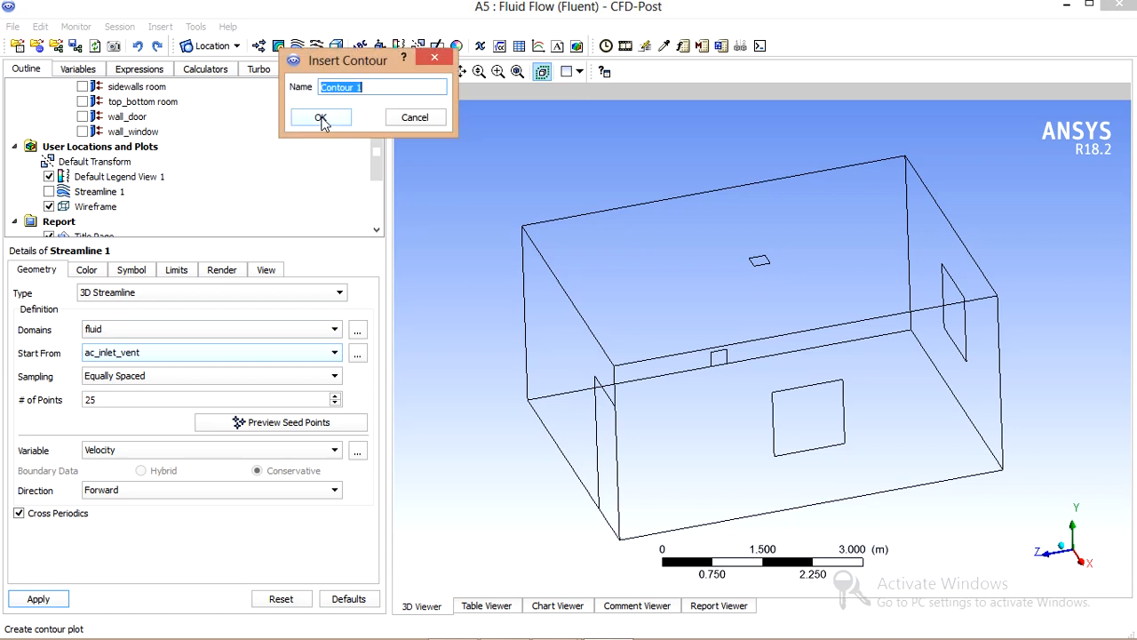
click(414, 117)
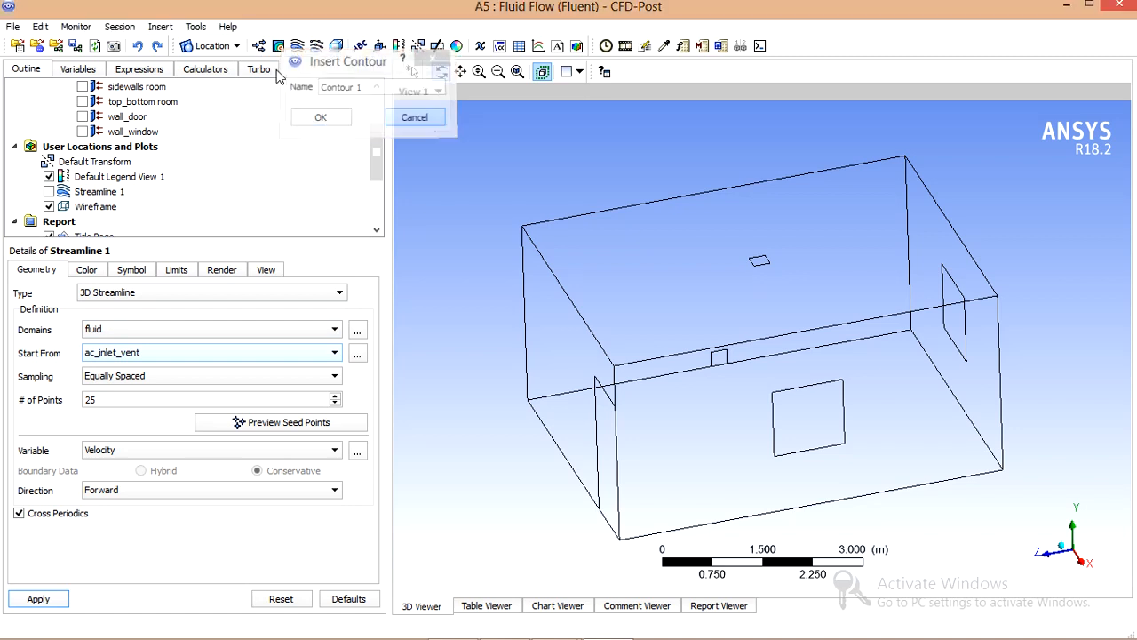
Insert a slice plane across all domains using the YZ Plane method at X = 0.0 m and apply it
click(234, 46)
click(233, 121)
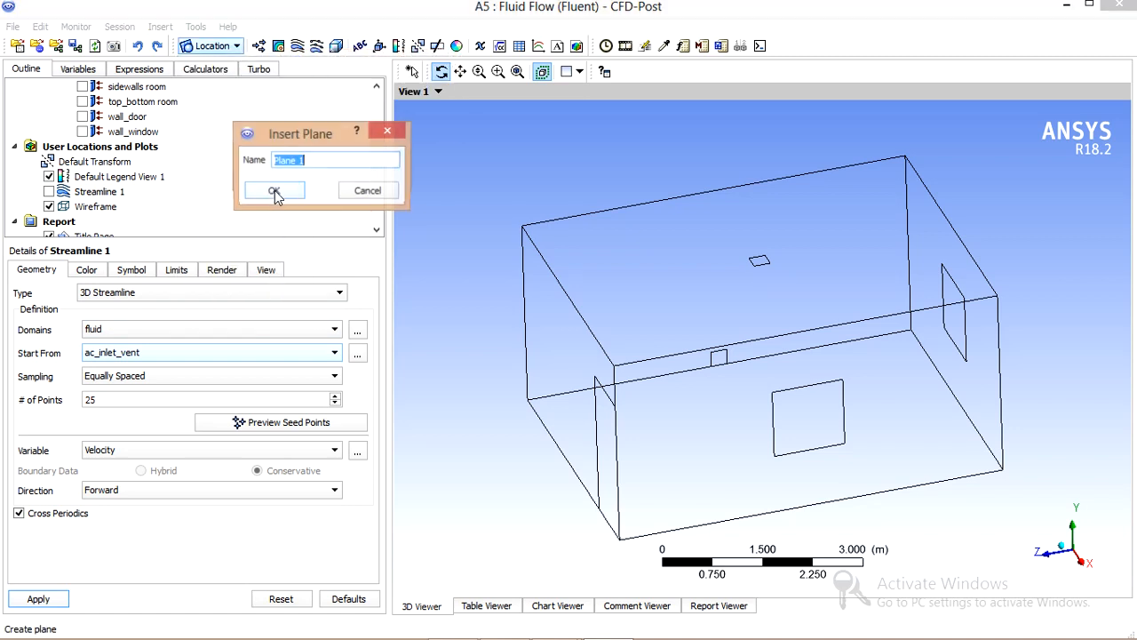
click(275, 192)
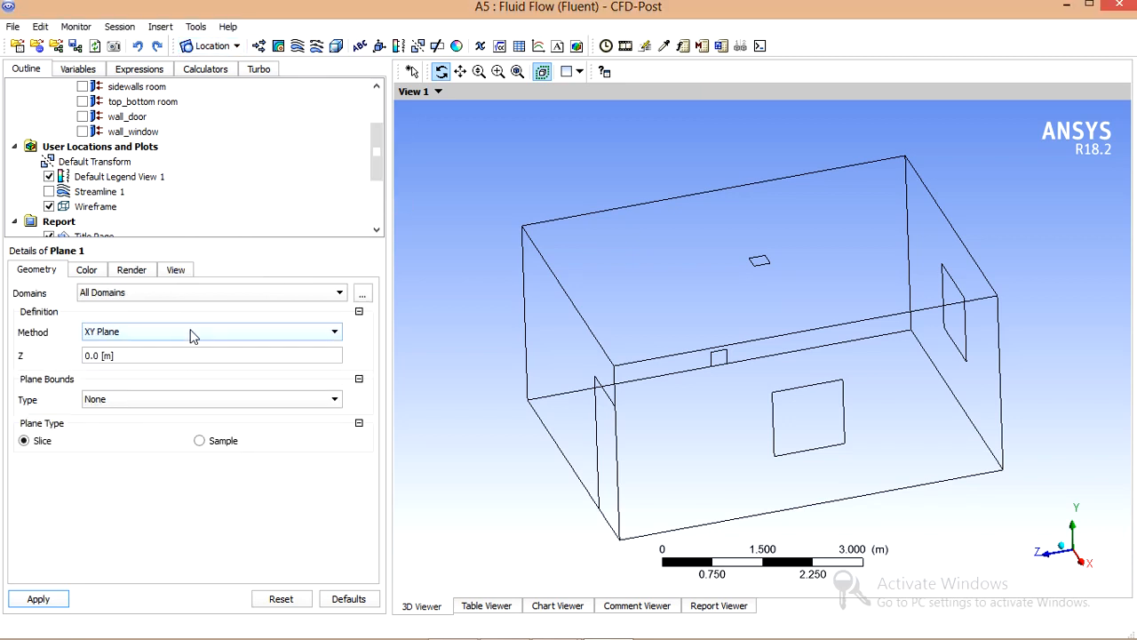
drag(659, 423, 681, 397)
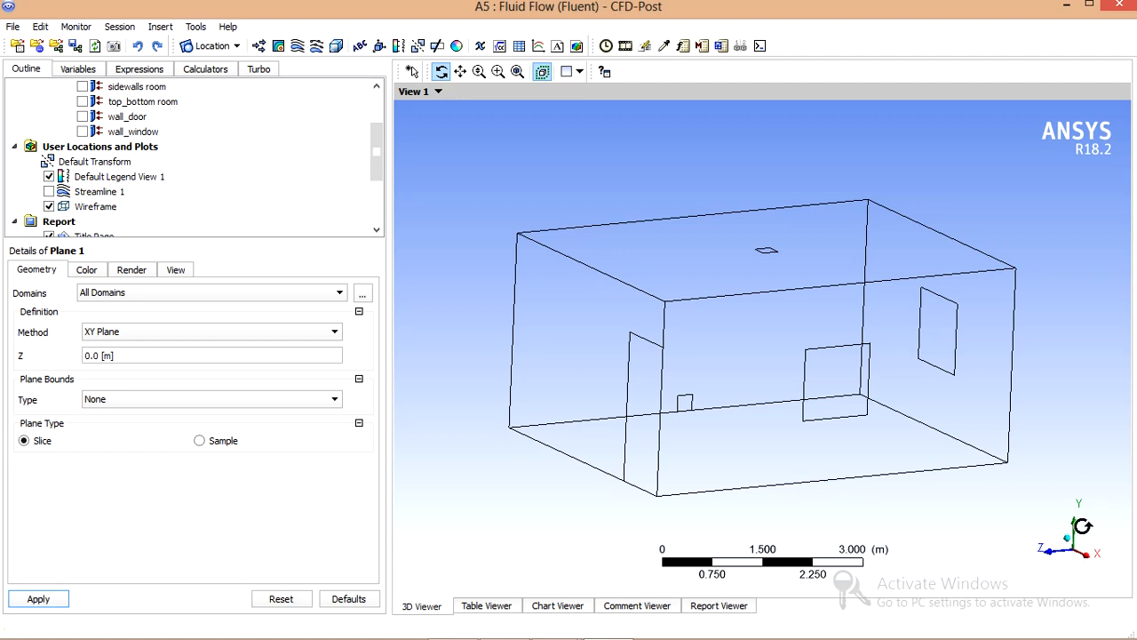
click(252, 336)
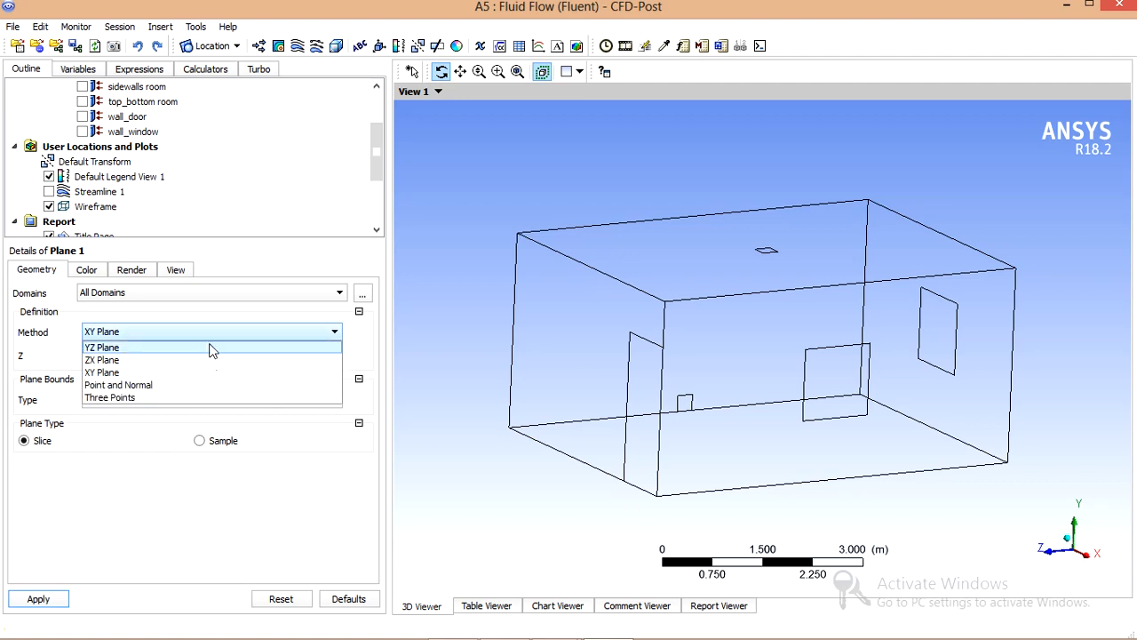
click(212, 348)
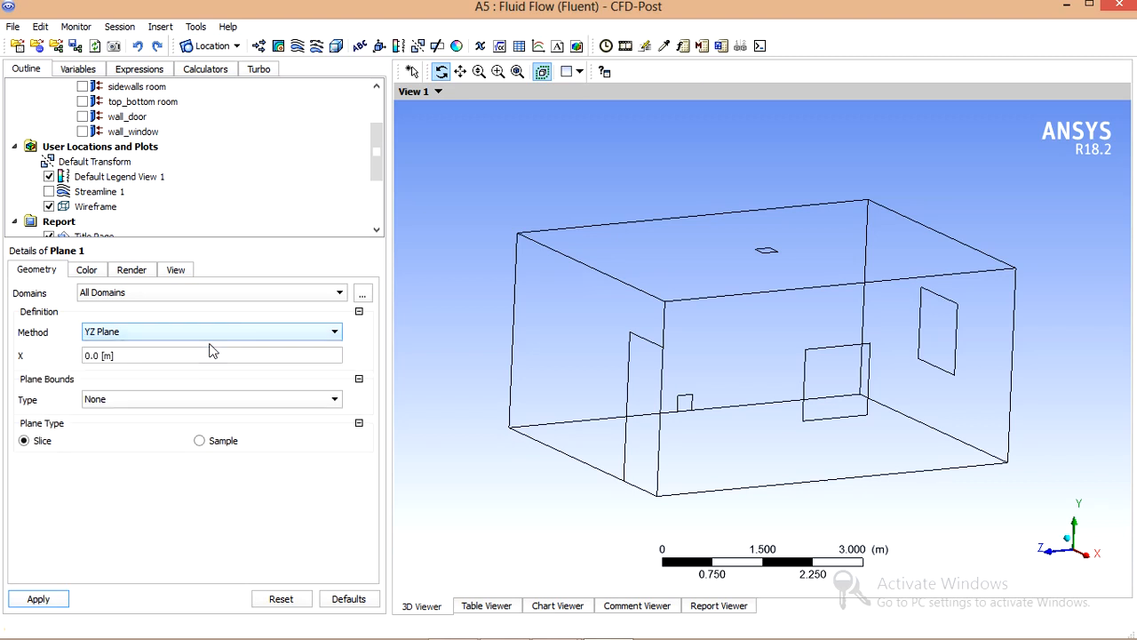
click(36, 600)
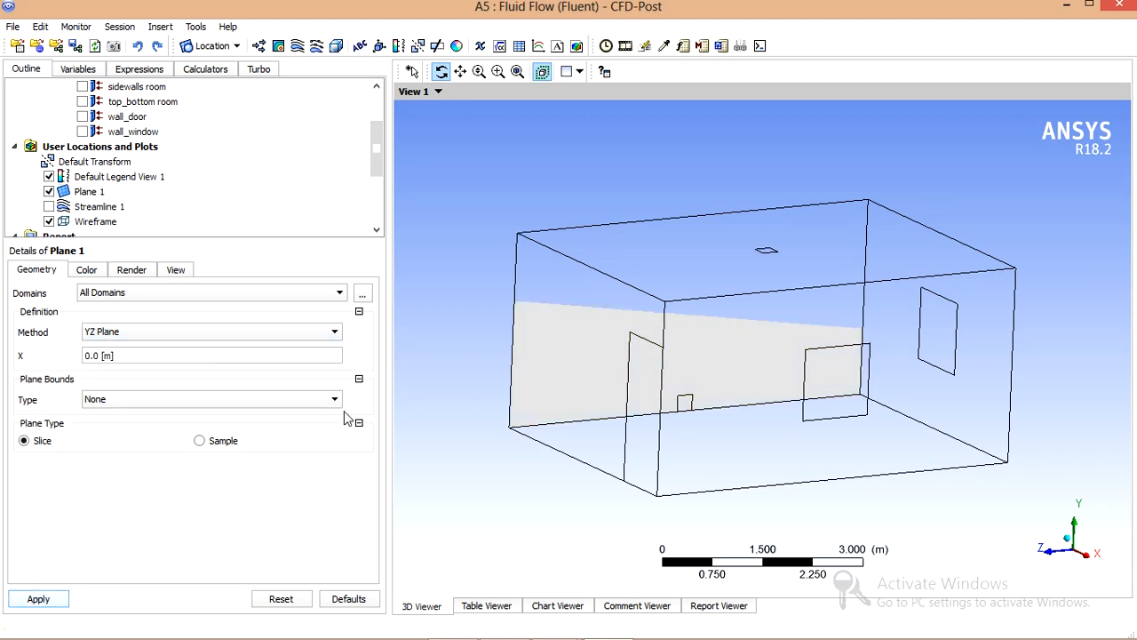
Shift the YZ plane to X = 1.107 m and apply the change
drag(508, 284, 546, 320)
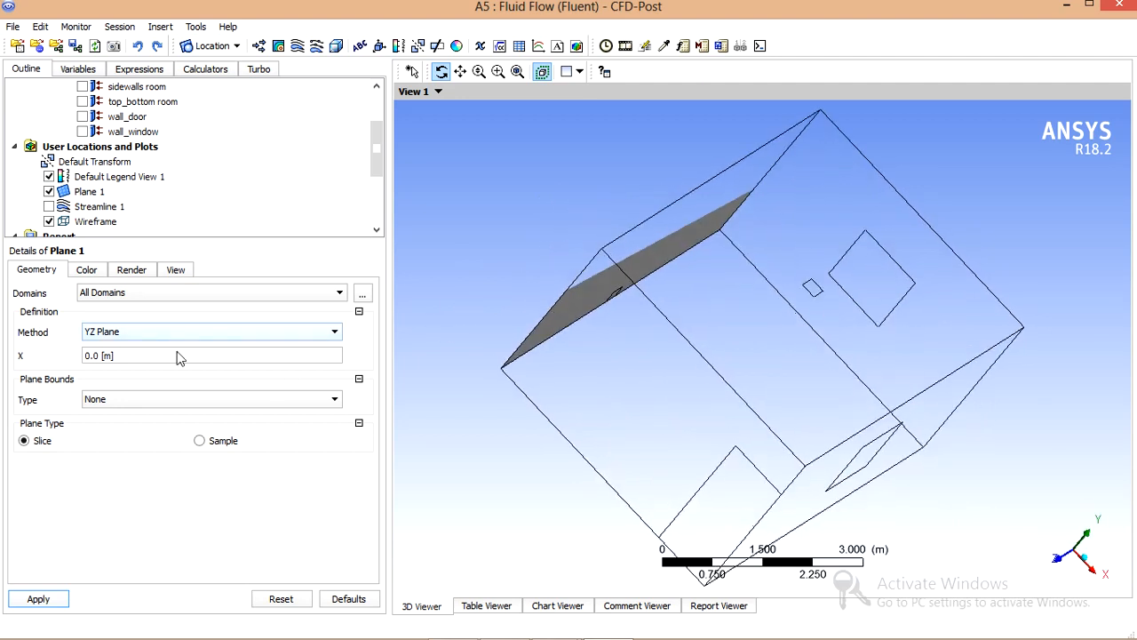
click(155, 358)
drag(86, 365, 134, 369)
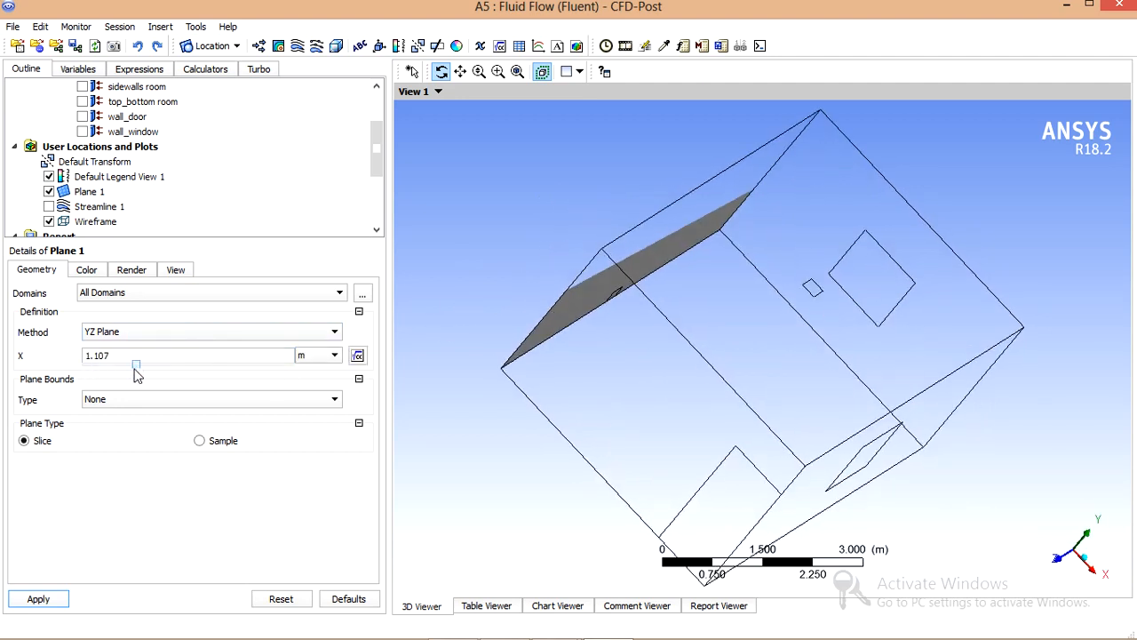
click(44, 602)
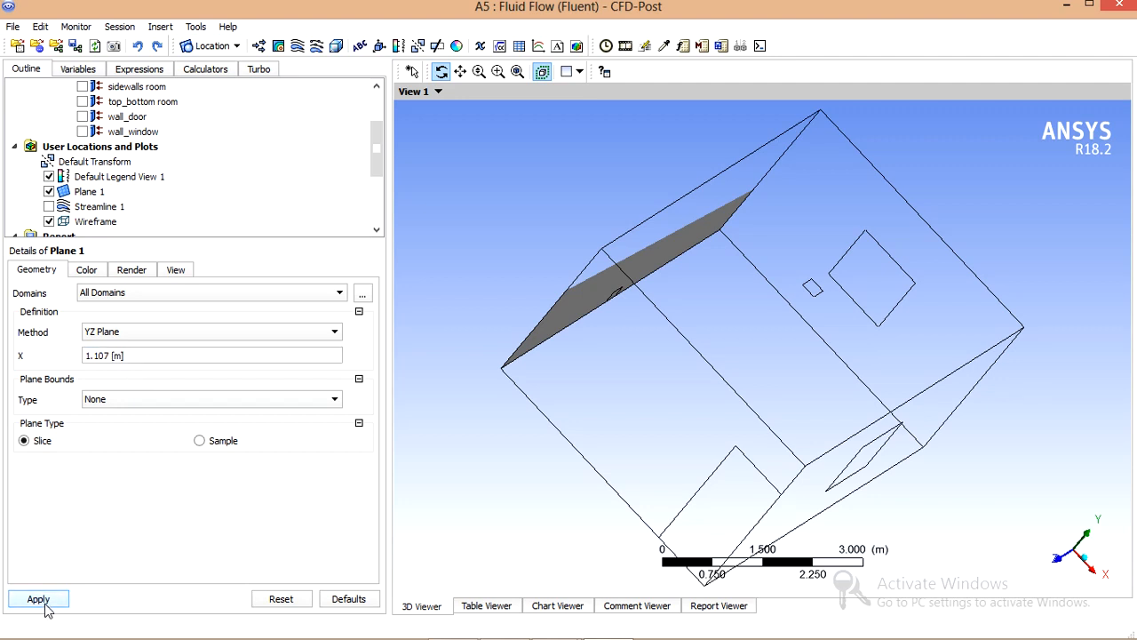
Position the YZ plane at X = 2.25 m, through the AC inlet vent, and apply the change
click(150, 357)
drag(137, 364, 197, 372)
click(199, 365)
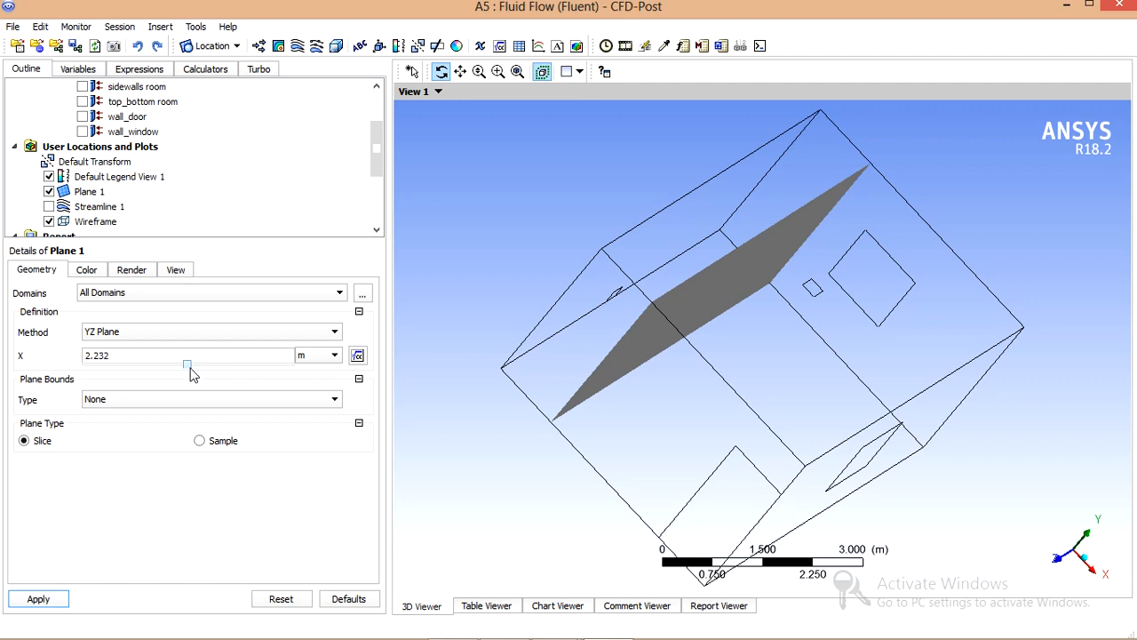
click(38, 598)
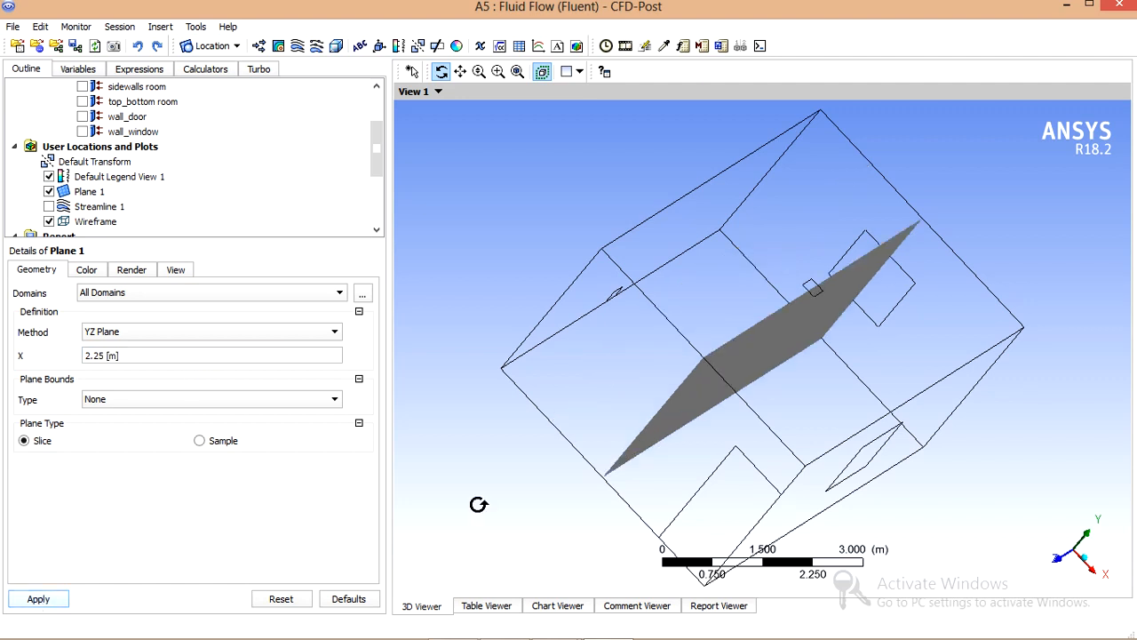
drag(482, 503, 448, 491)
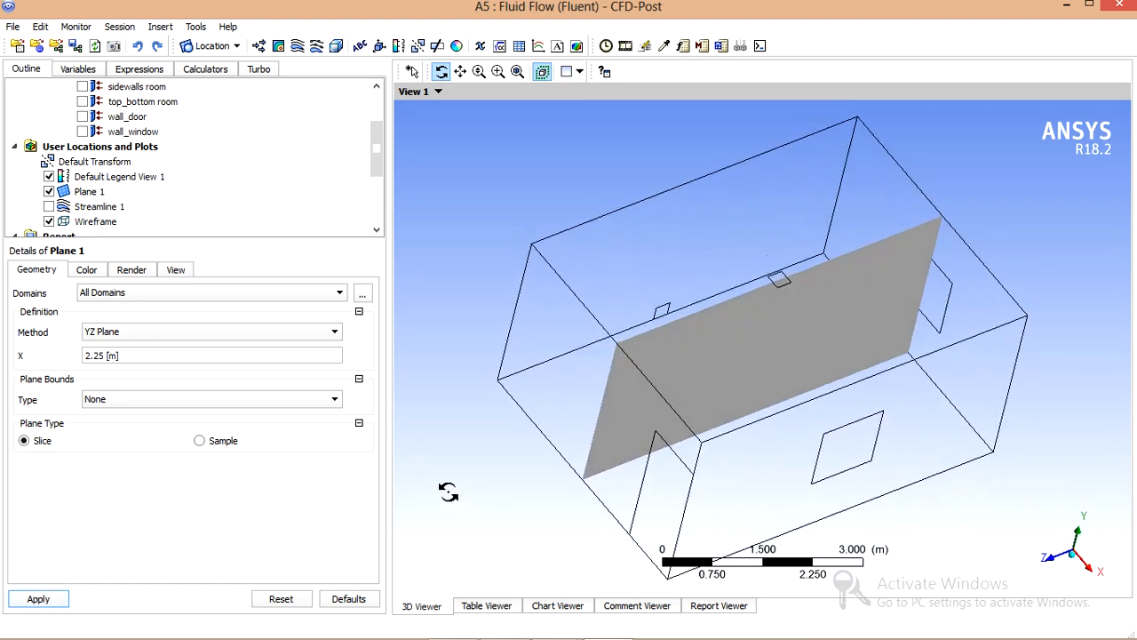
Create a temperature contour on Plane 1 with the global range and 11 contours
click(278, 46)
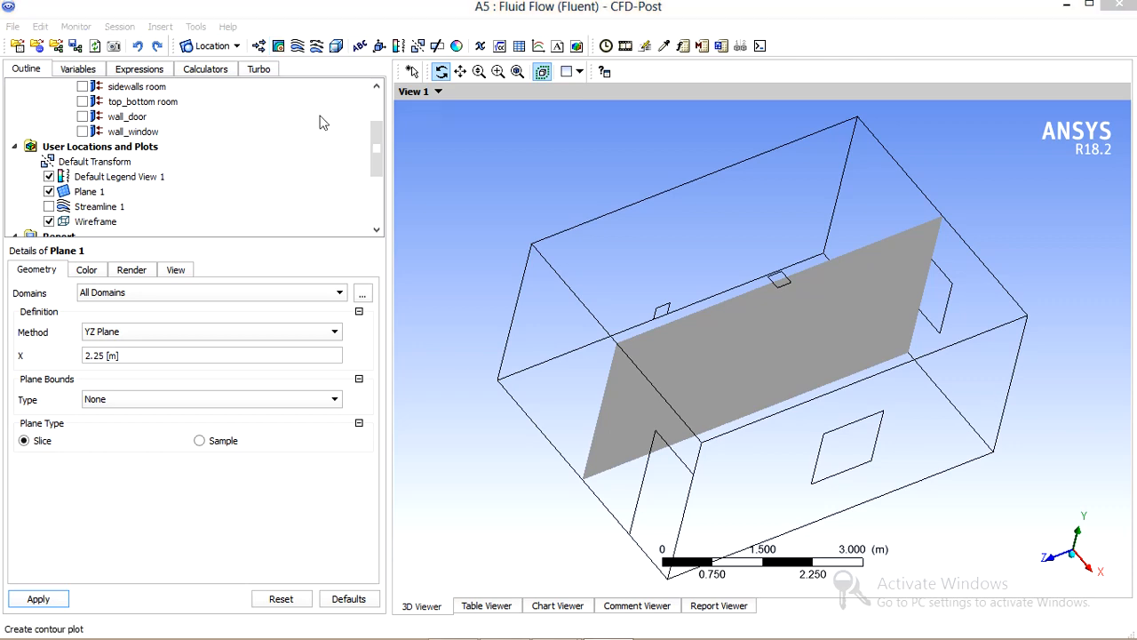
click(324, 117)
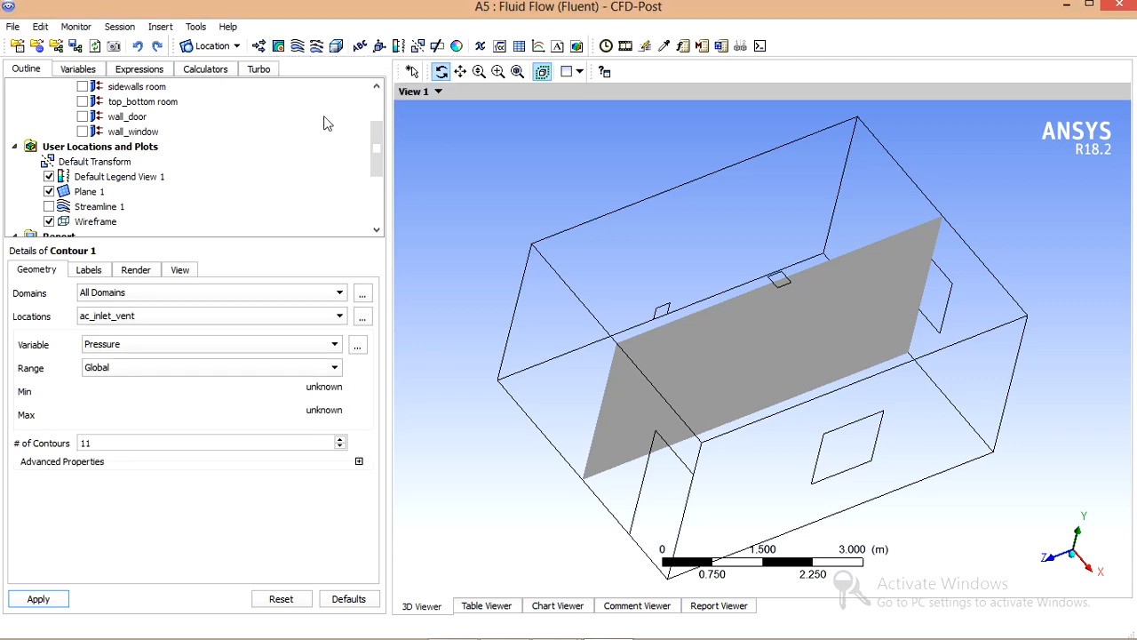
click(205, 316)
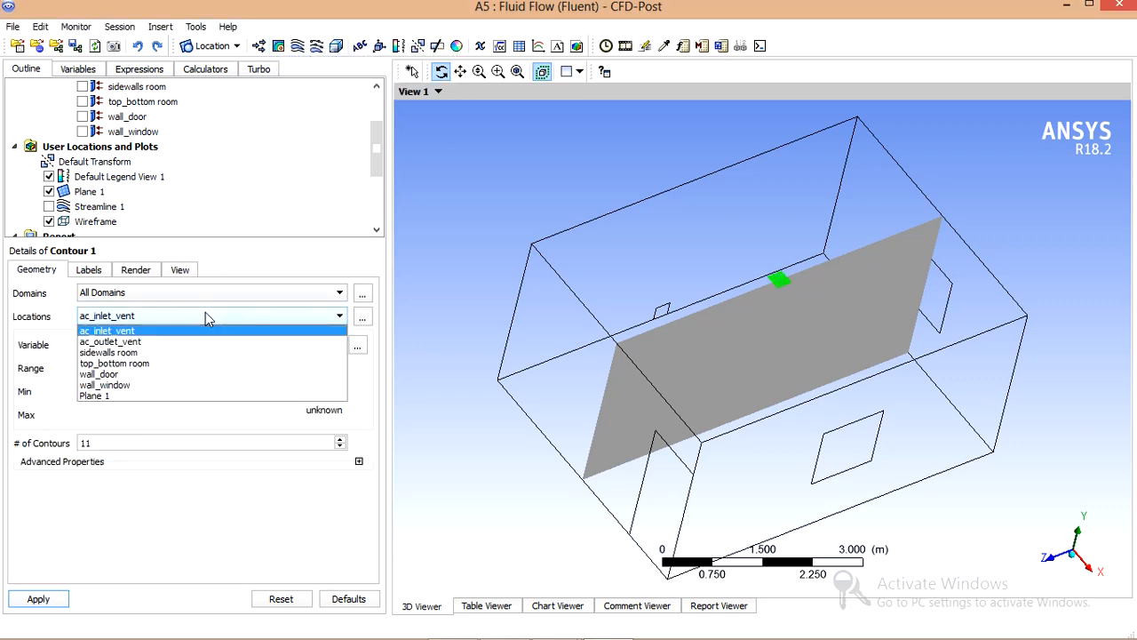
click(142, 396)
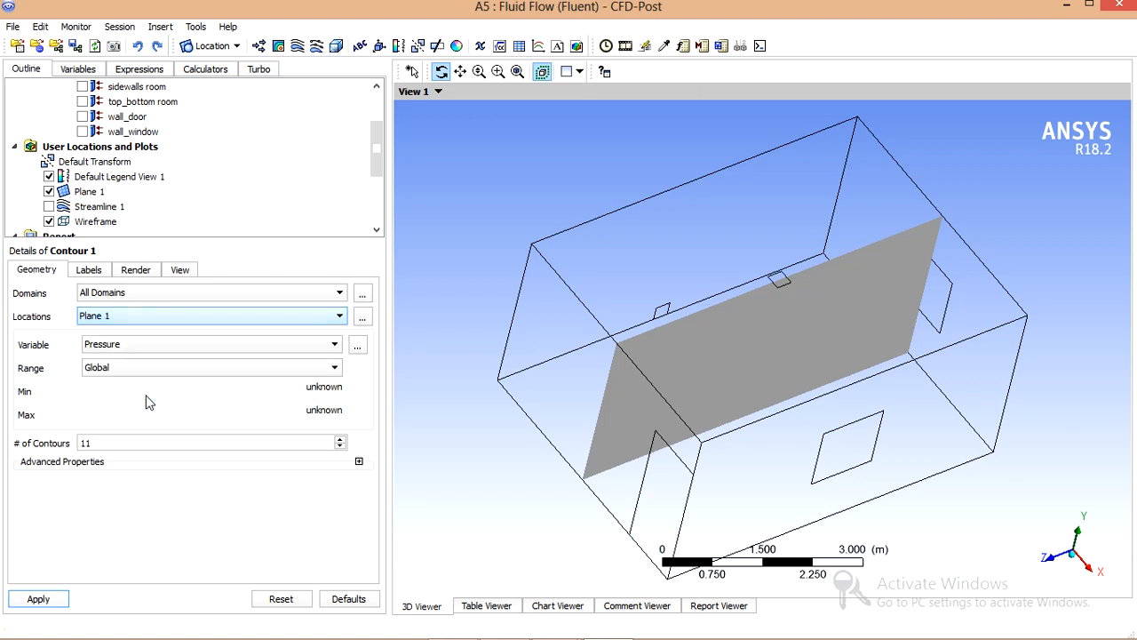
click(151, 348)
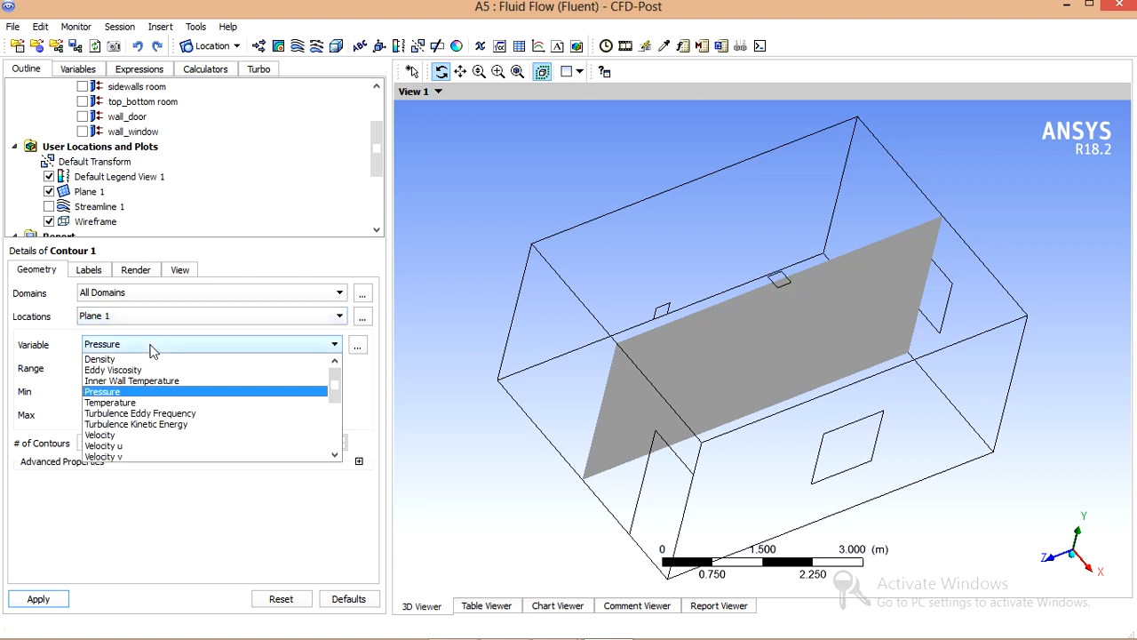
click(142, 404)
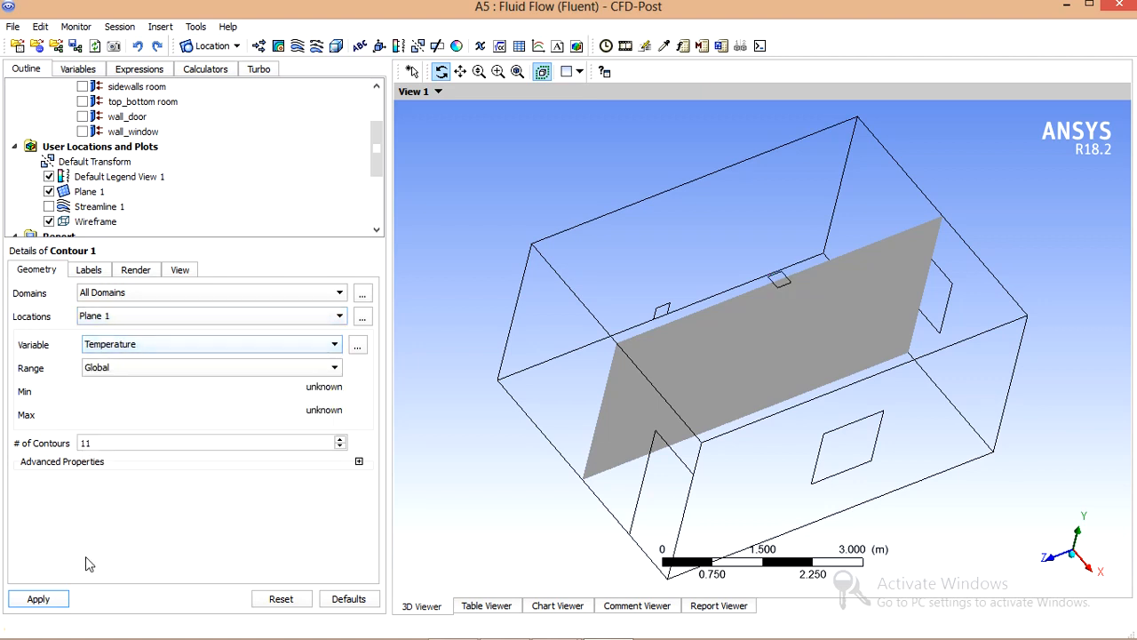
click(39, 599)
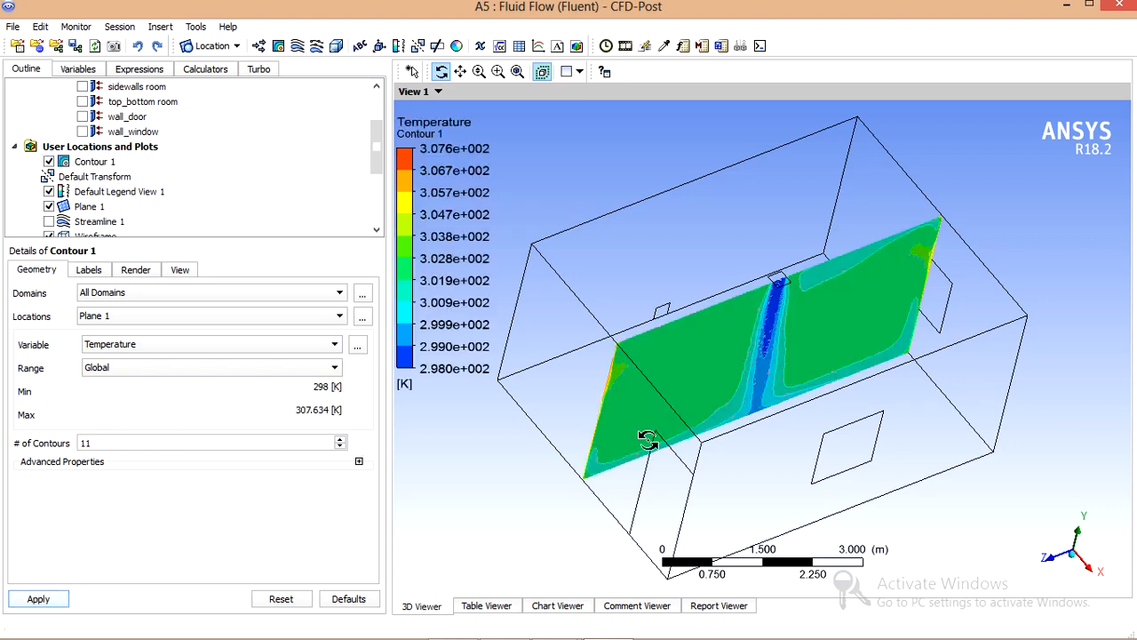
Change the contour's variable on Plane 1 to Velocity and apply it
drag(648, 442, 605, 383)
click(277, 351)
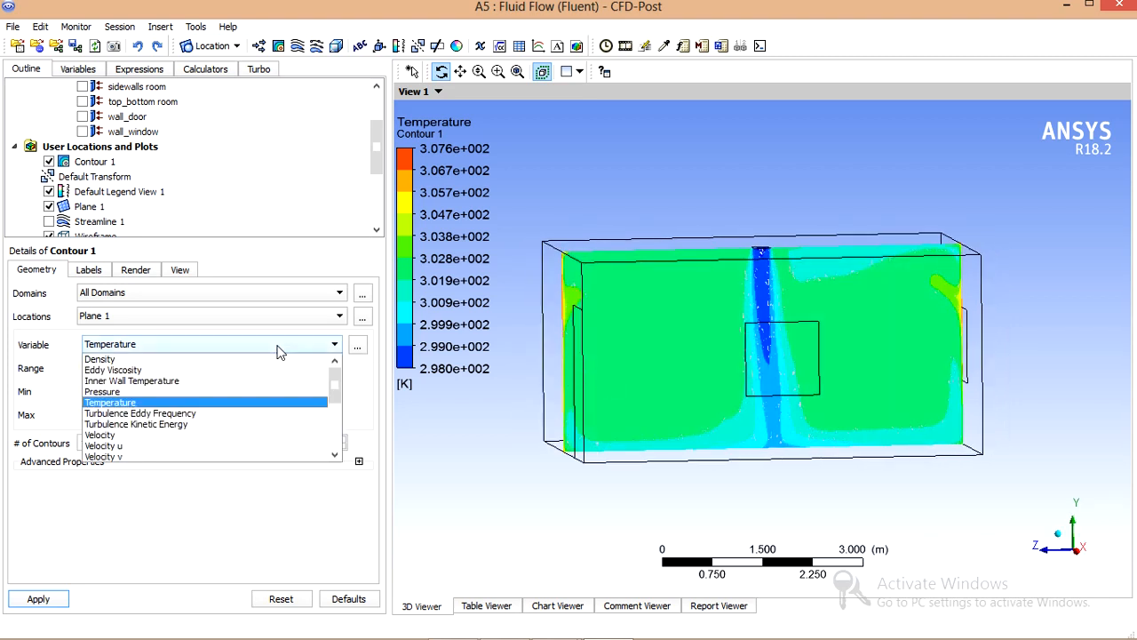
click(214, 435)
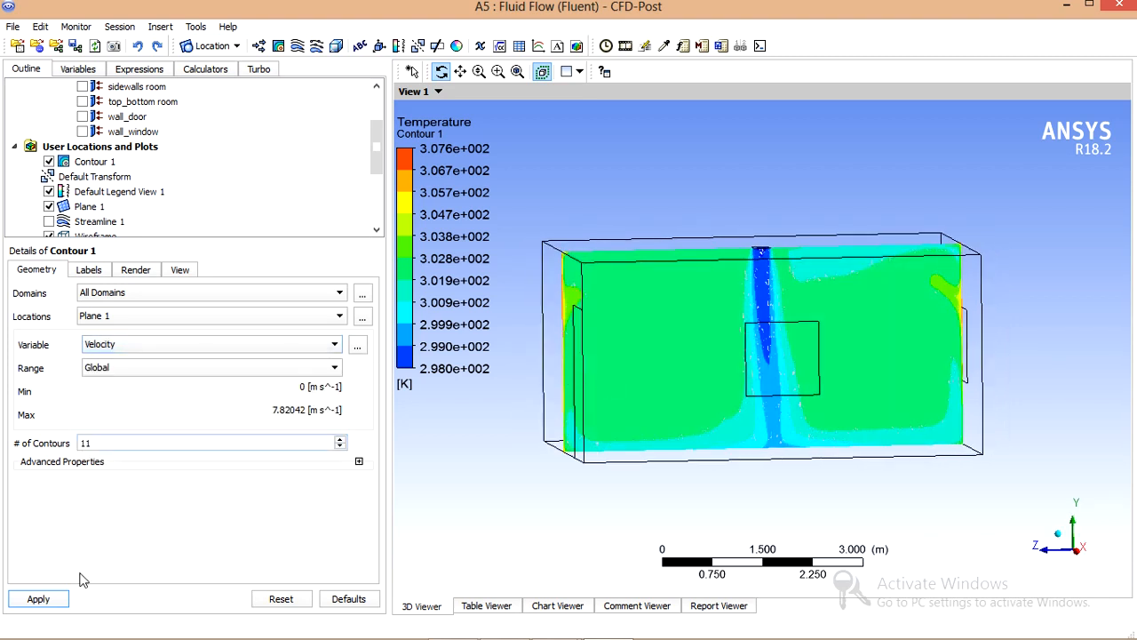
click(39, 599)
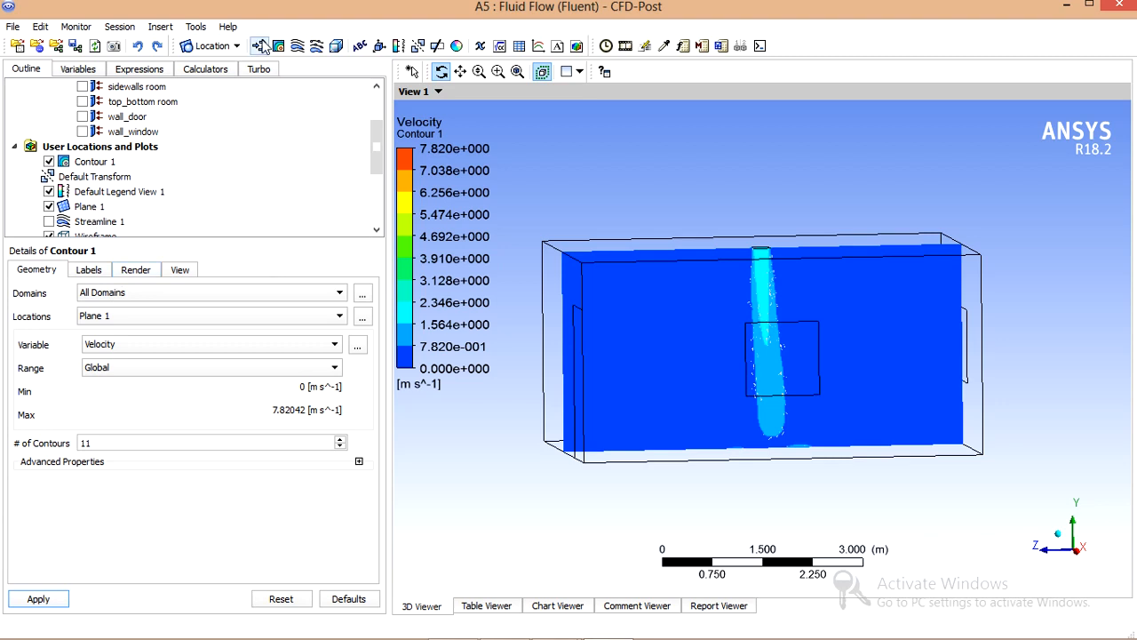
Insert a second slice plane across all domains using the XY Plane method at Z = 0.0 m and apply it
click(195, 48)
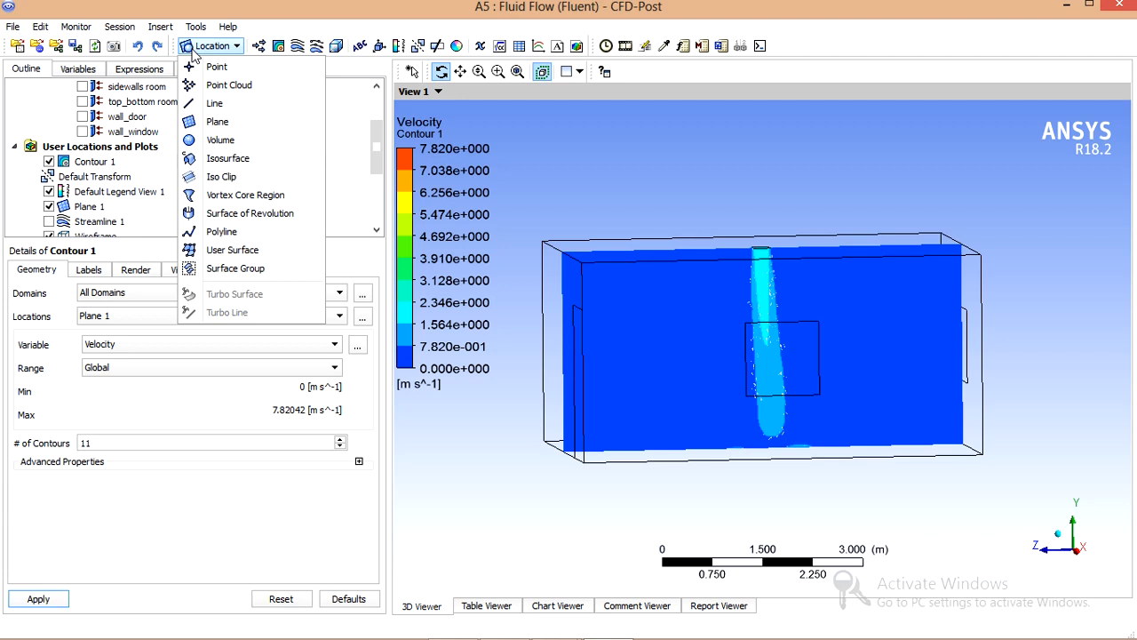
click(213, 121)
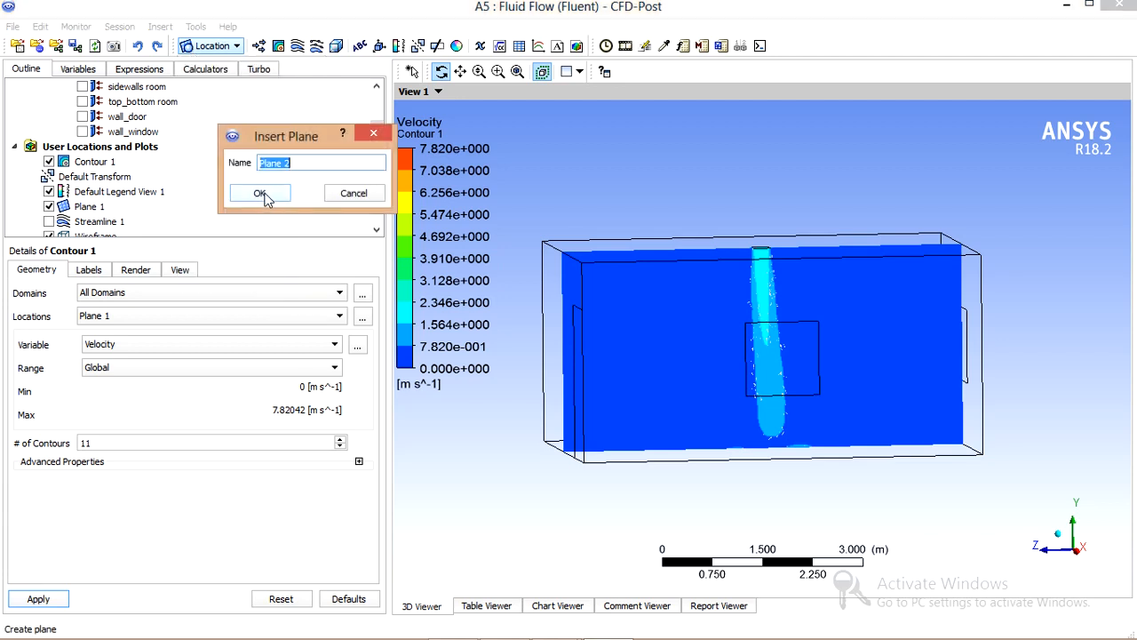
click(265, 197)
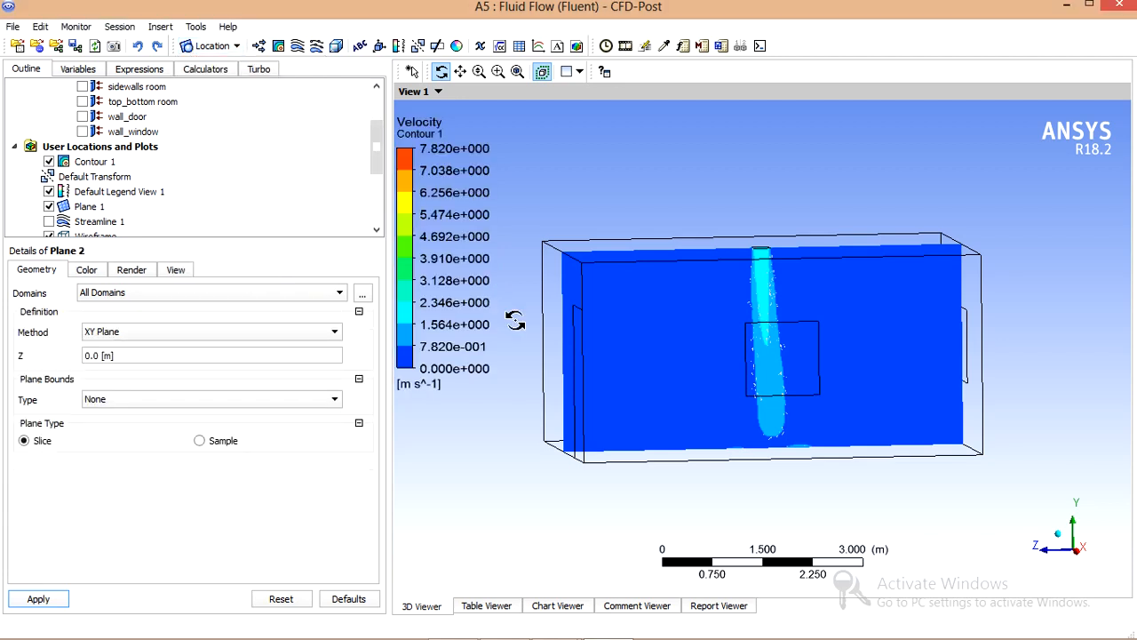
drag(516, 322, 621, 367)
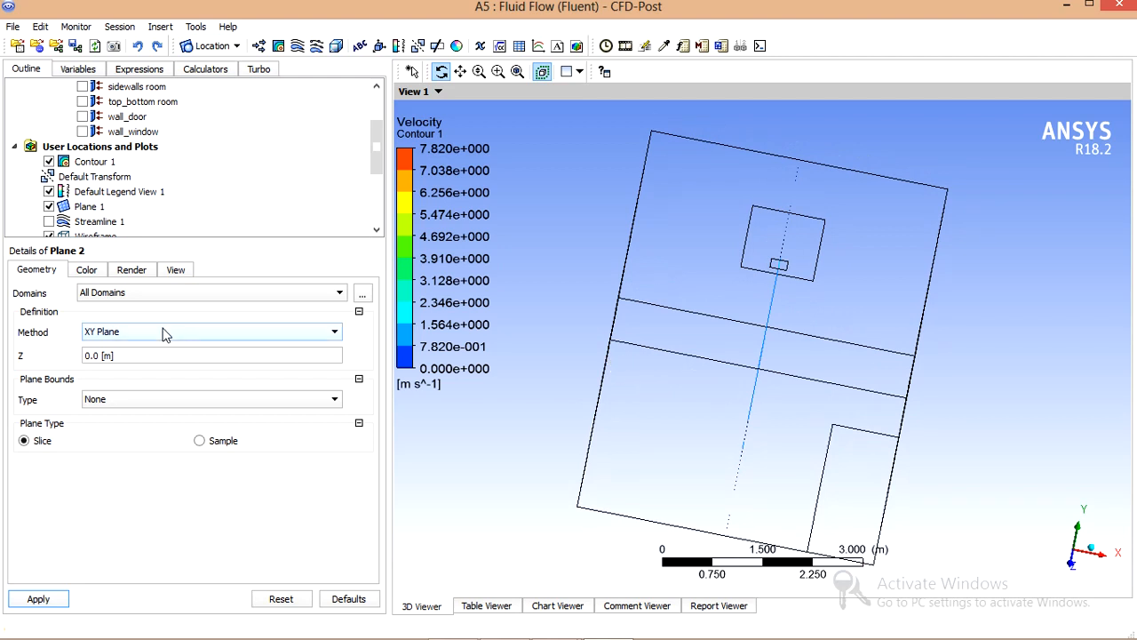
click(40, 600)
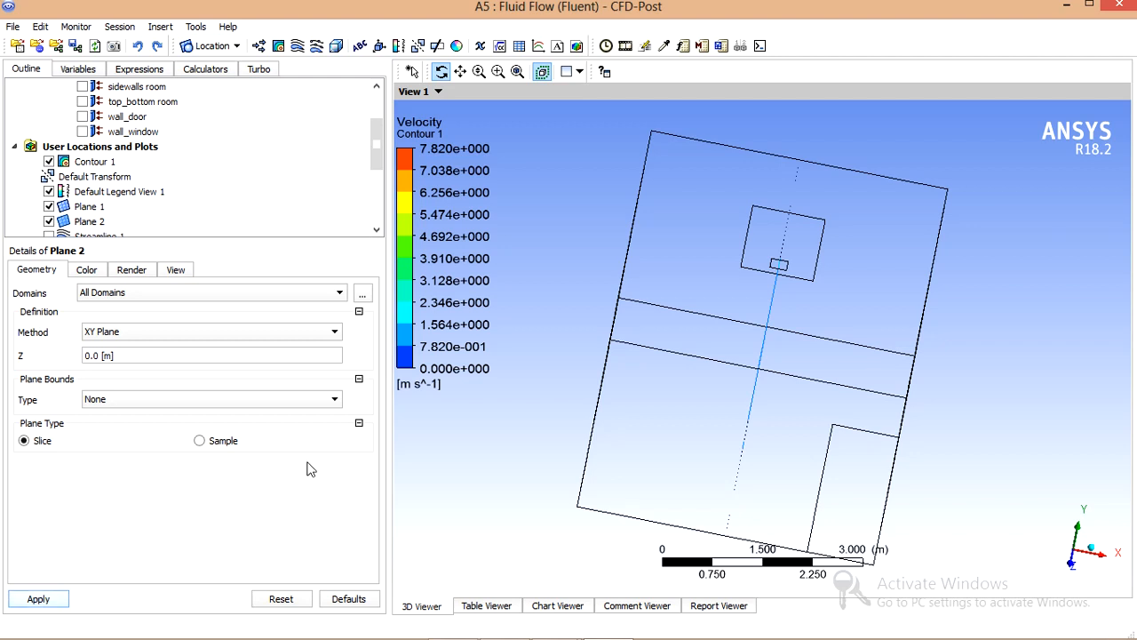
Position Plane 2 at Z = -3 m and apply the change
drag(636, 353, 605, 307)
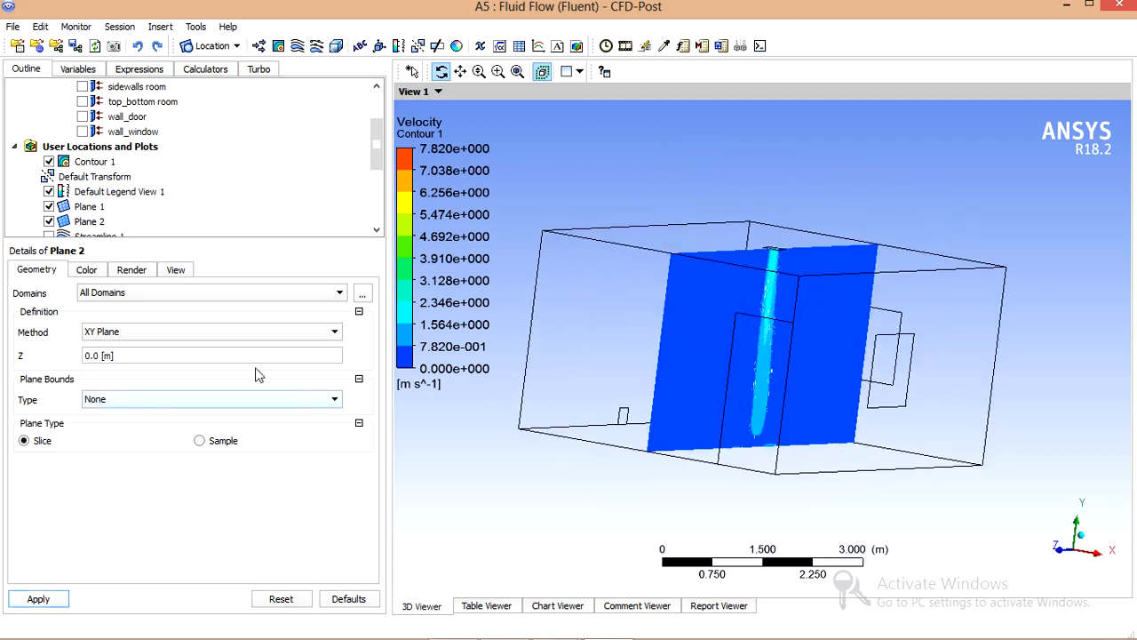
click(183, 358)
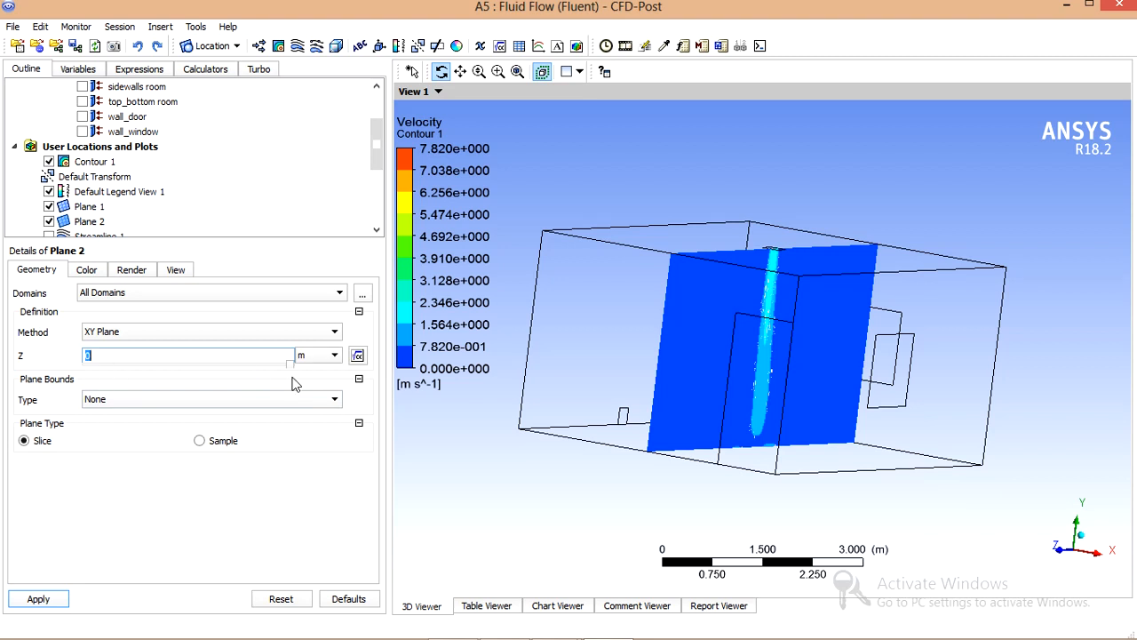
text(-5.064)
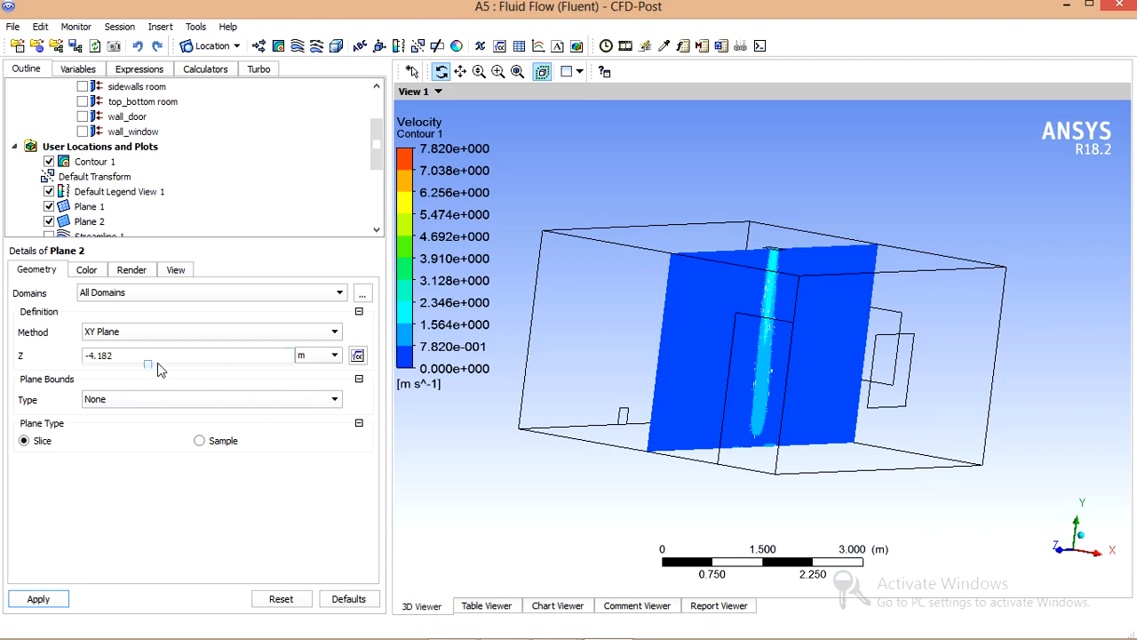
drag(120, 365, 190, 365)
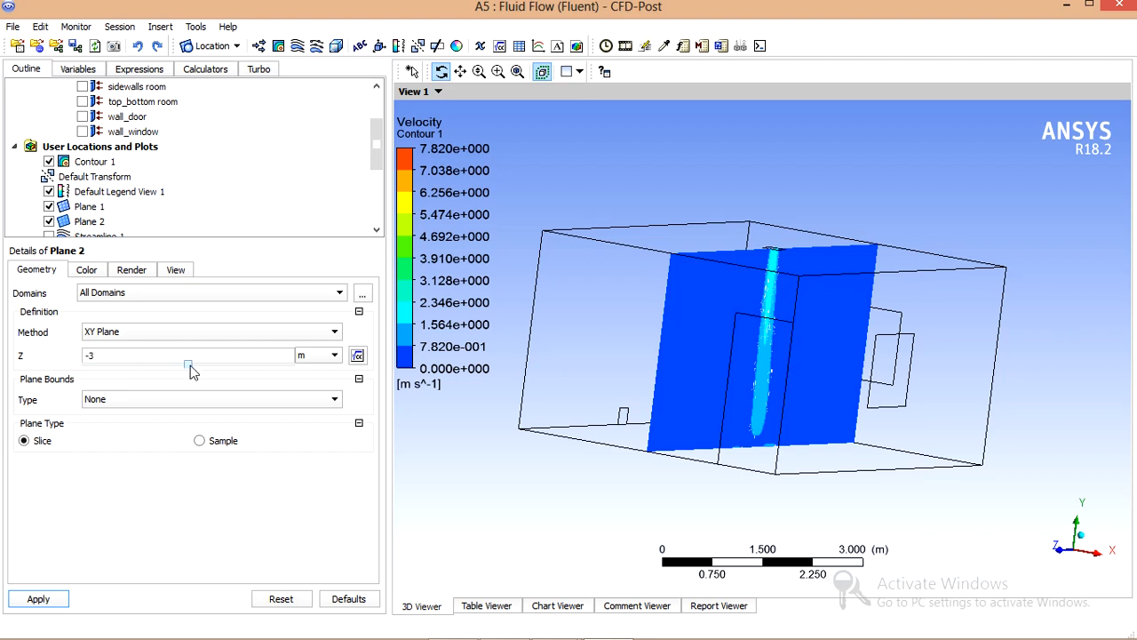
click(50, 600)
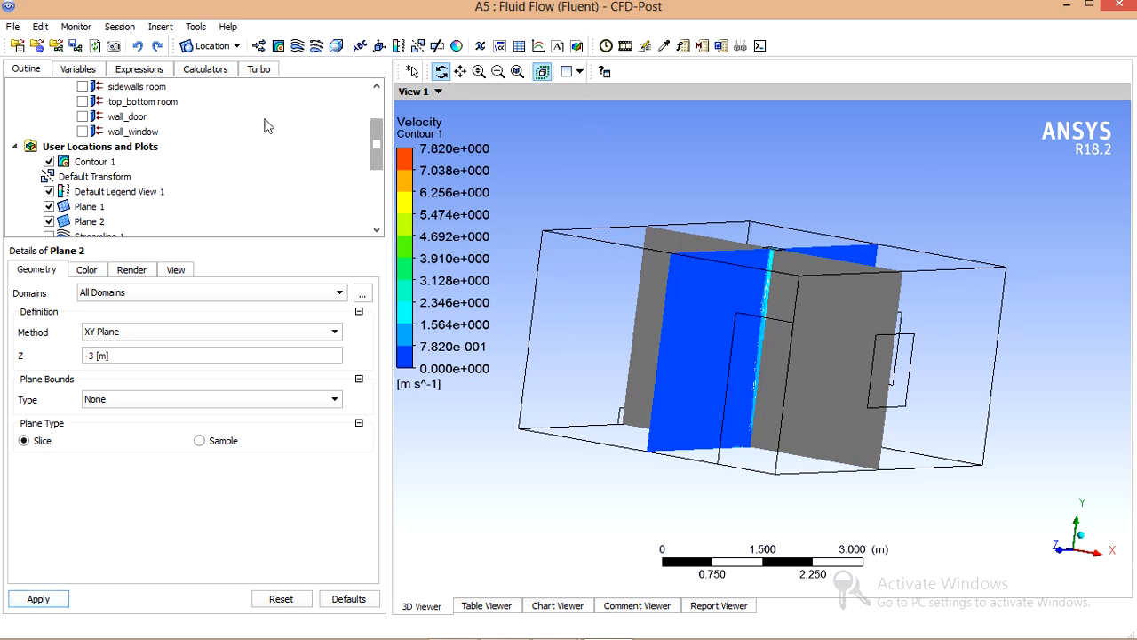
Insert a second contour on Plane 2 showing Temperature with the global range and 11 contours, and apply it
click(278, 45)
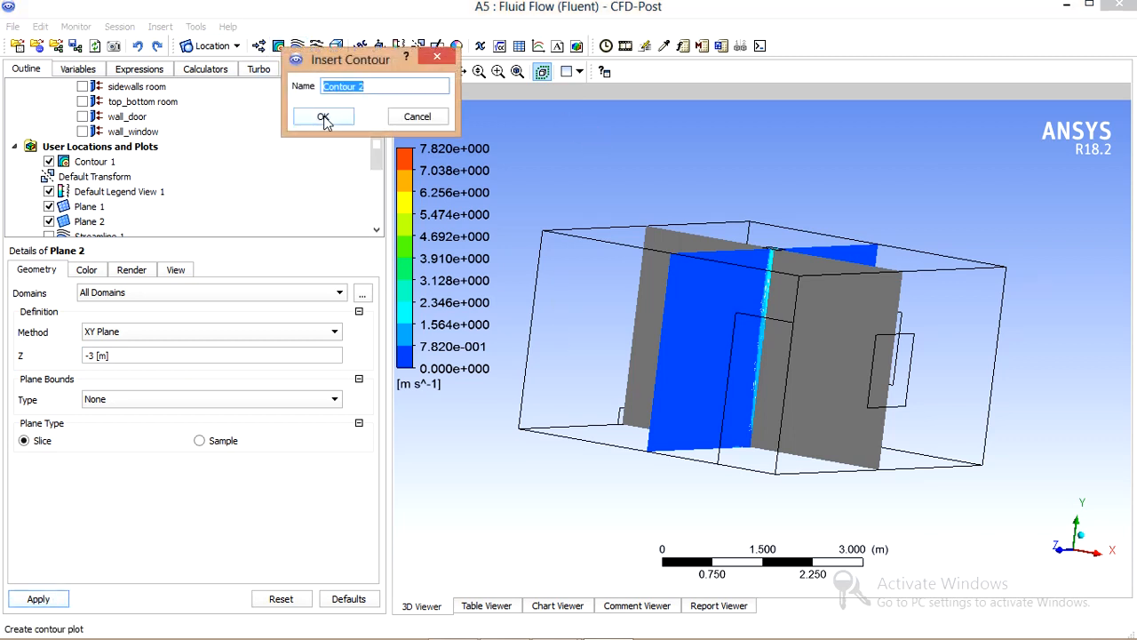
click(323, 117)
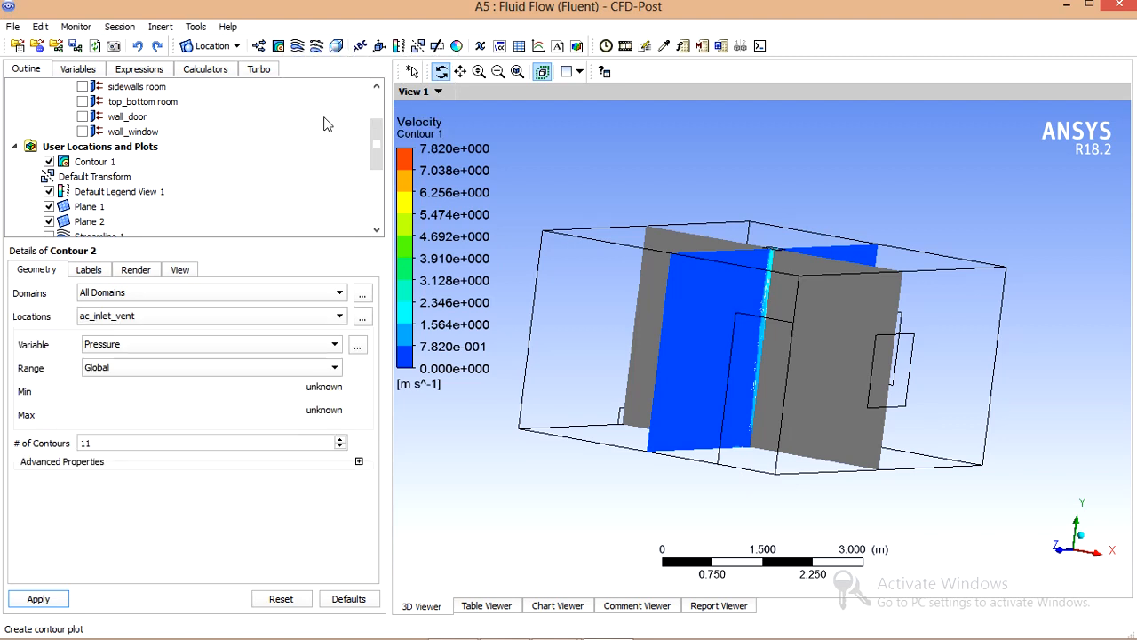
click(172, 318)
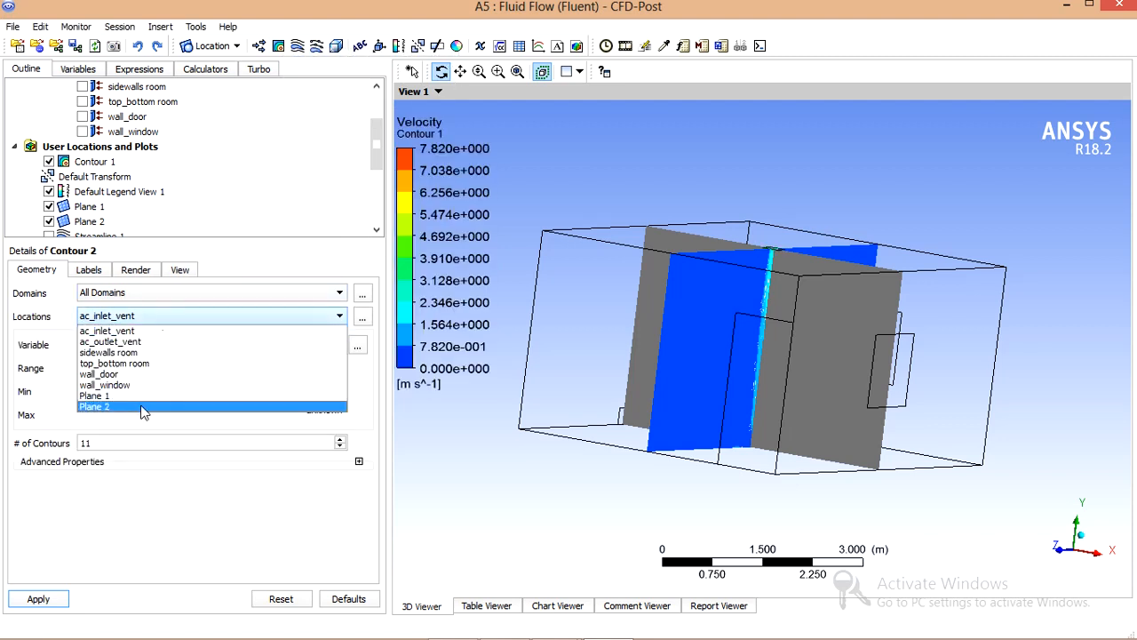
click(145, 407)
click(160, 346)
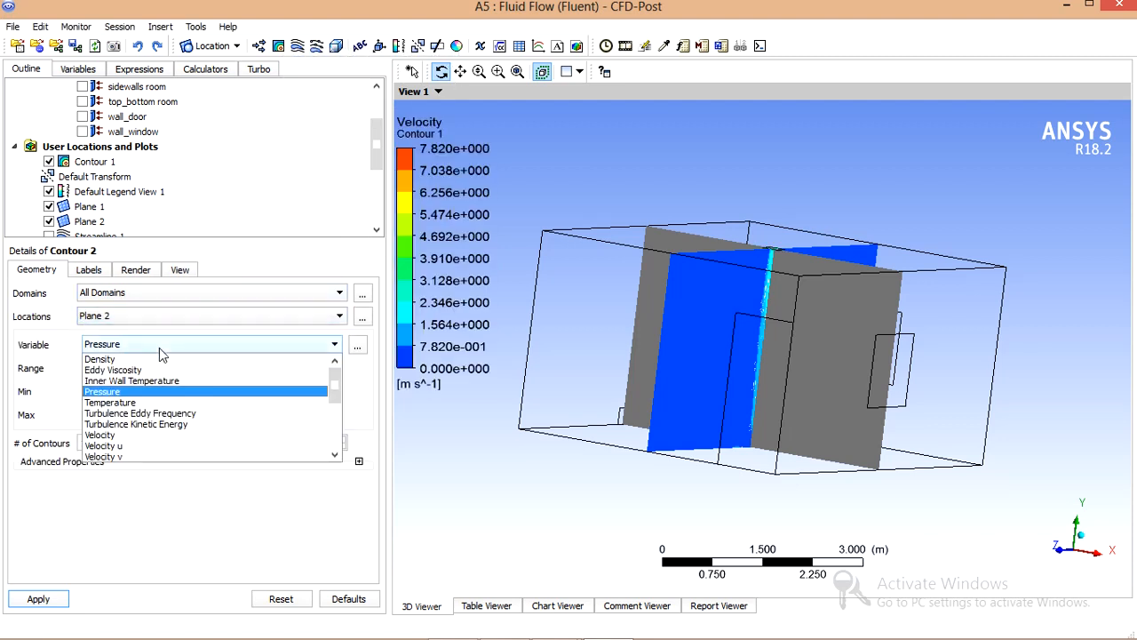
click(111, 402)
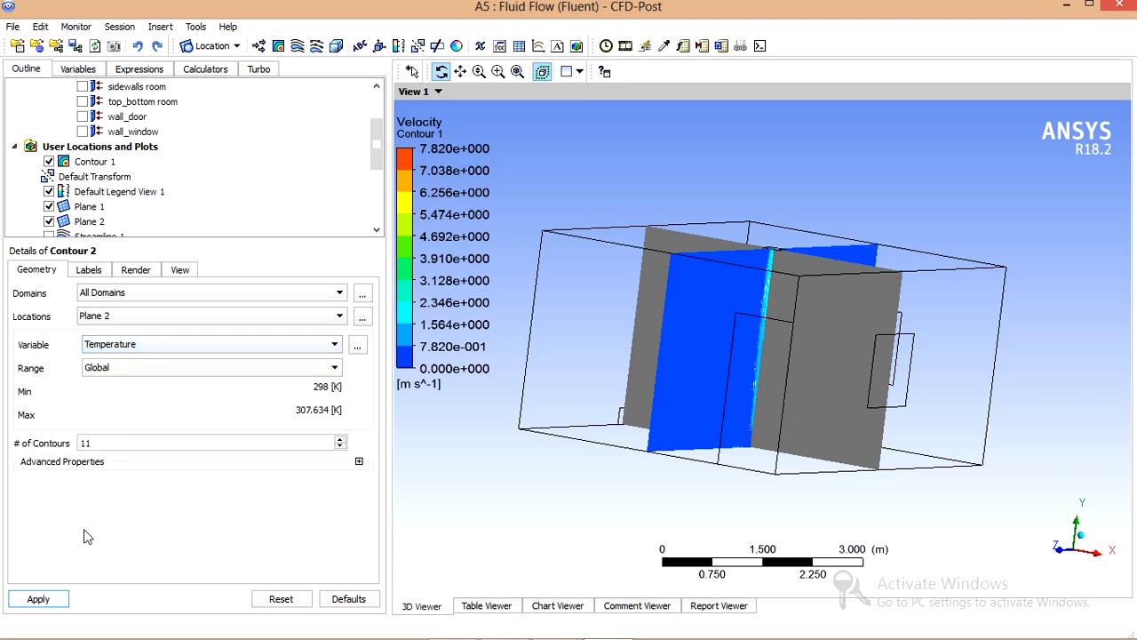
click(38, 599)
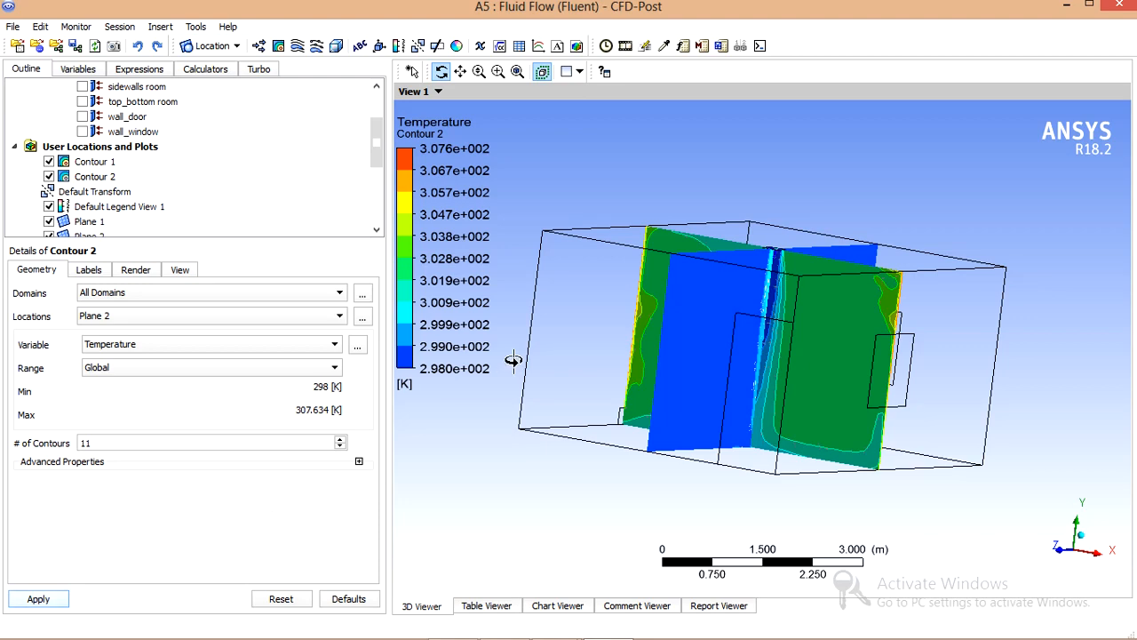
drag(598, 157, 615, 209)
drag(615, 195, 612, 190)
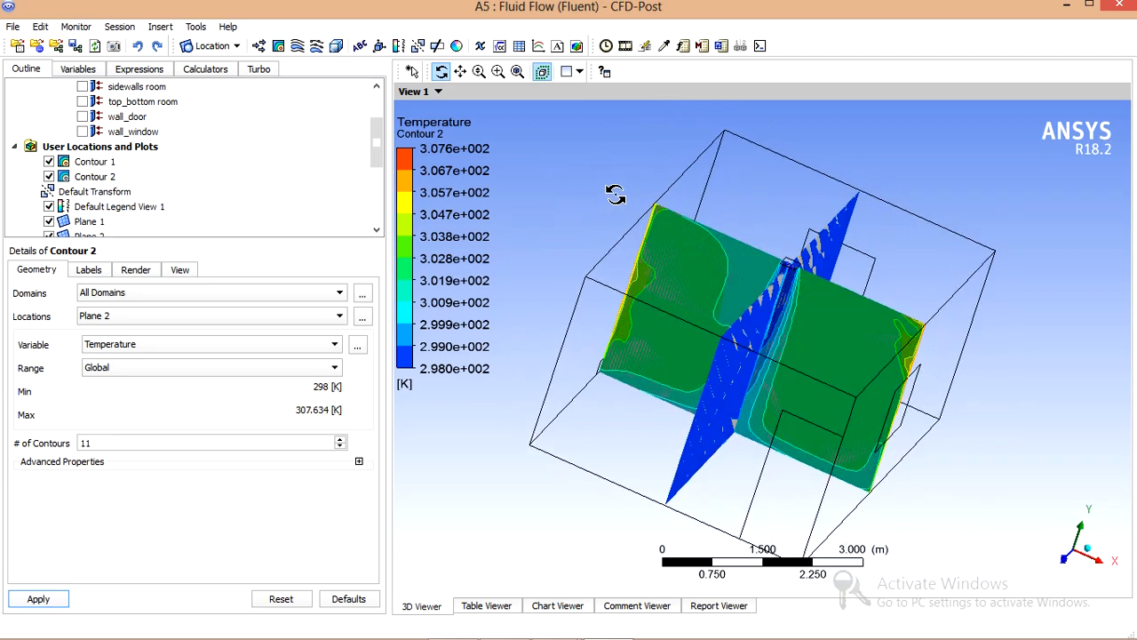
Change the Plane 2 contour's variable to Velocity, apply it, and view both planes from several angles
click(204, 345)
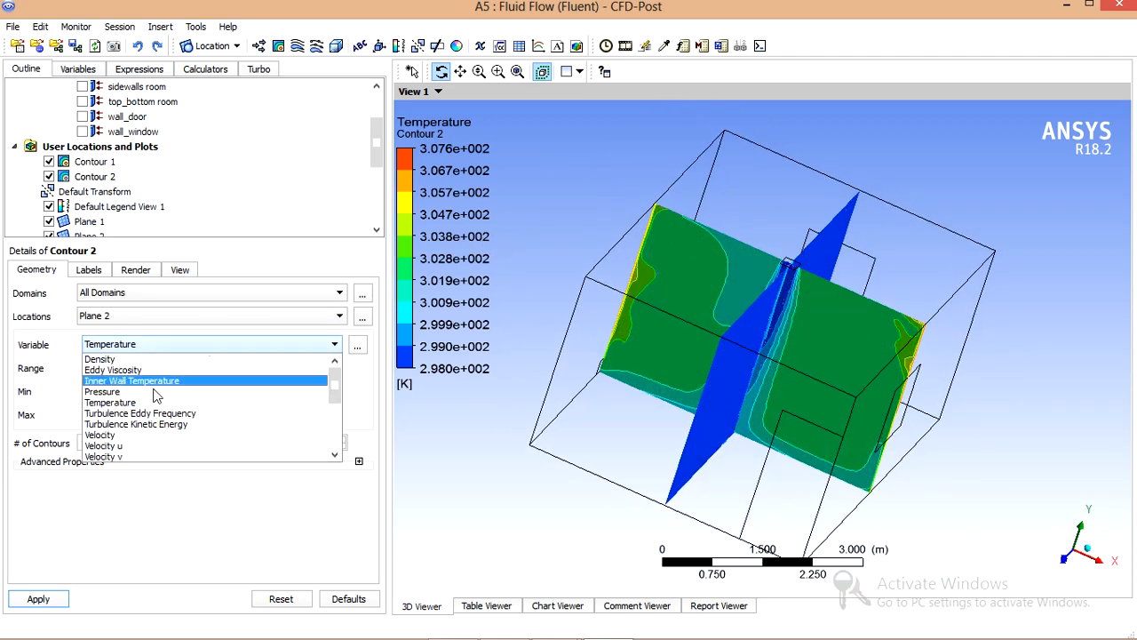
click(102, 435)
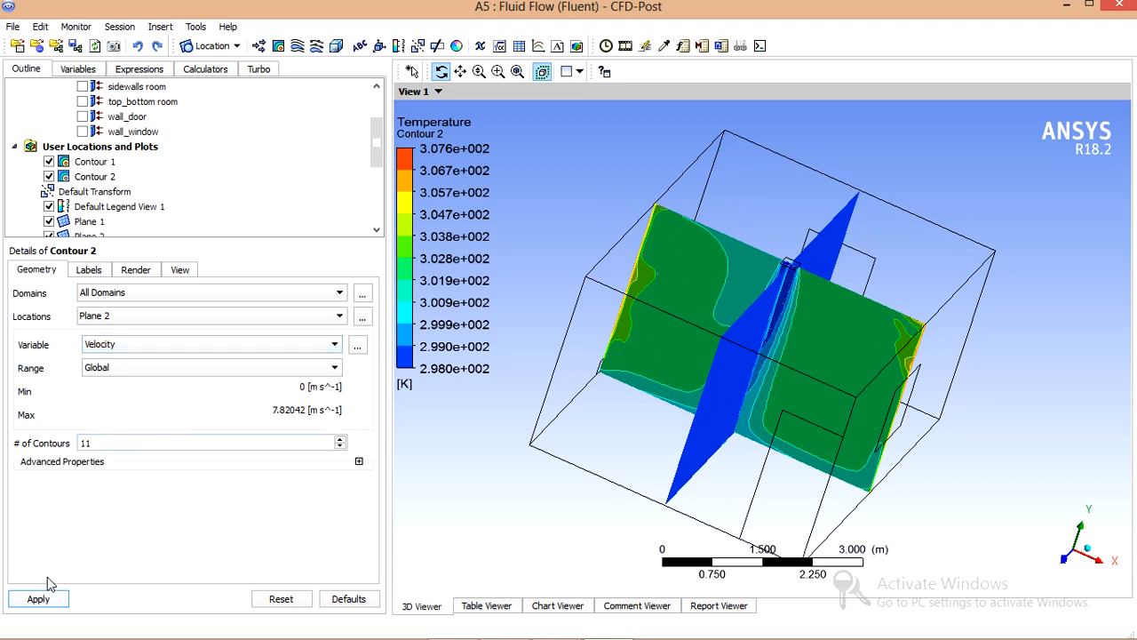
click(38, 599)
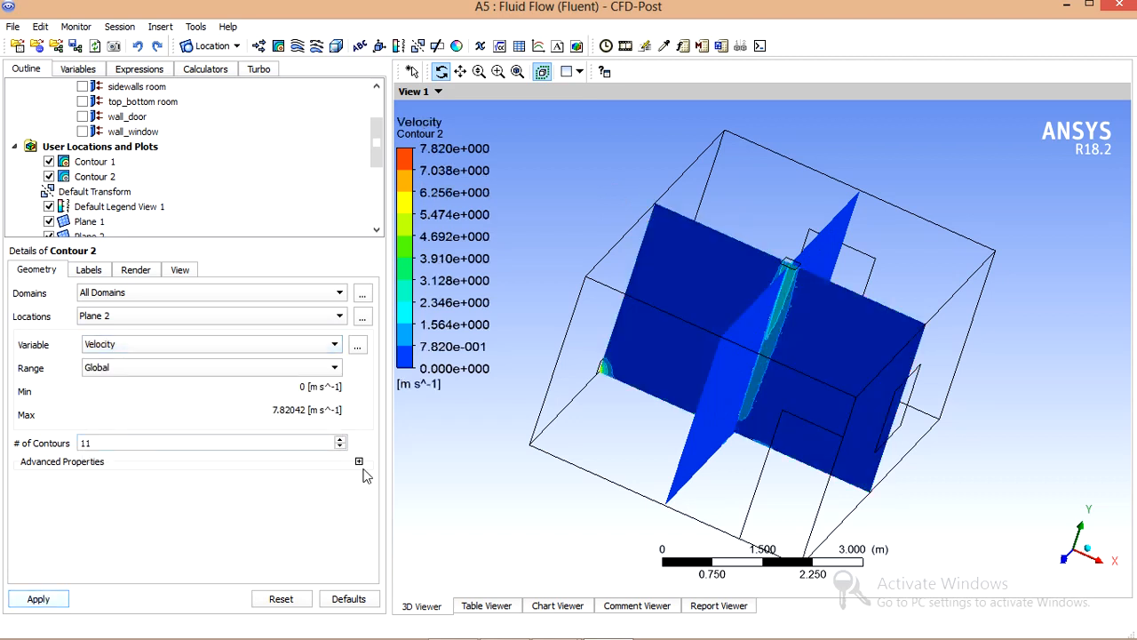
drag(543, 327, 589, 216)
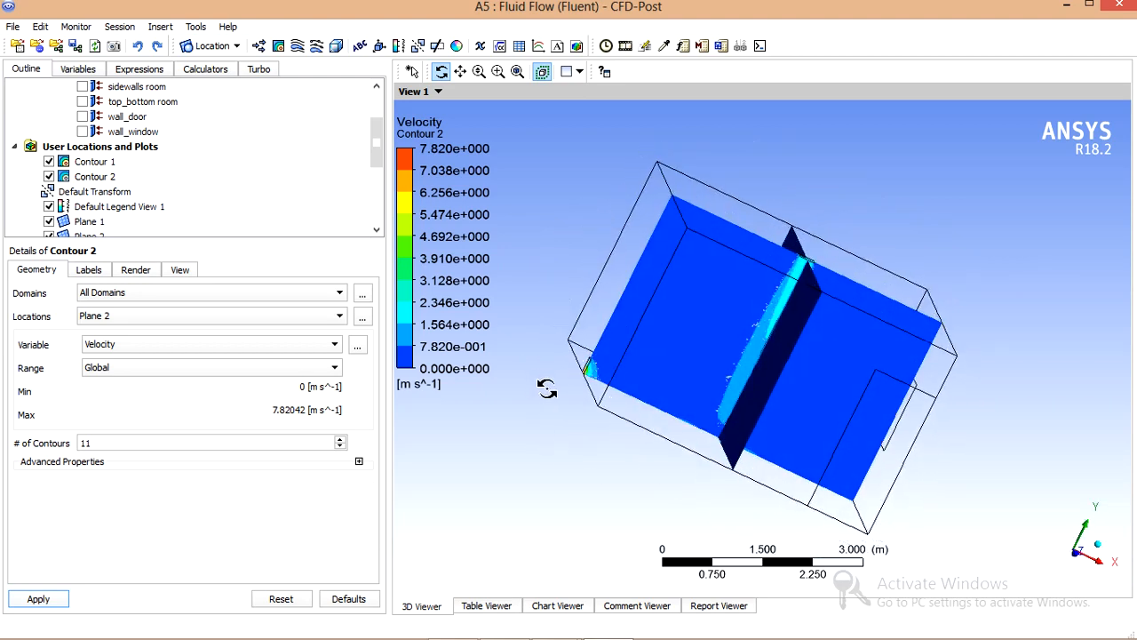
drag(546, 388, 584, 371)
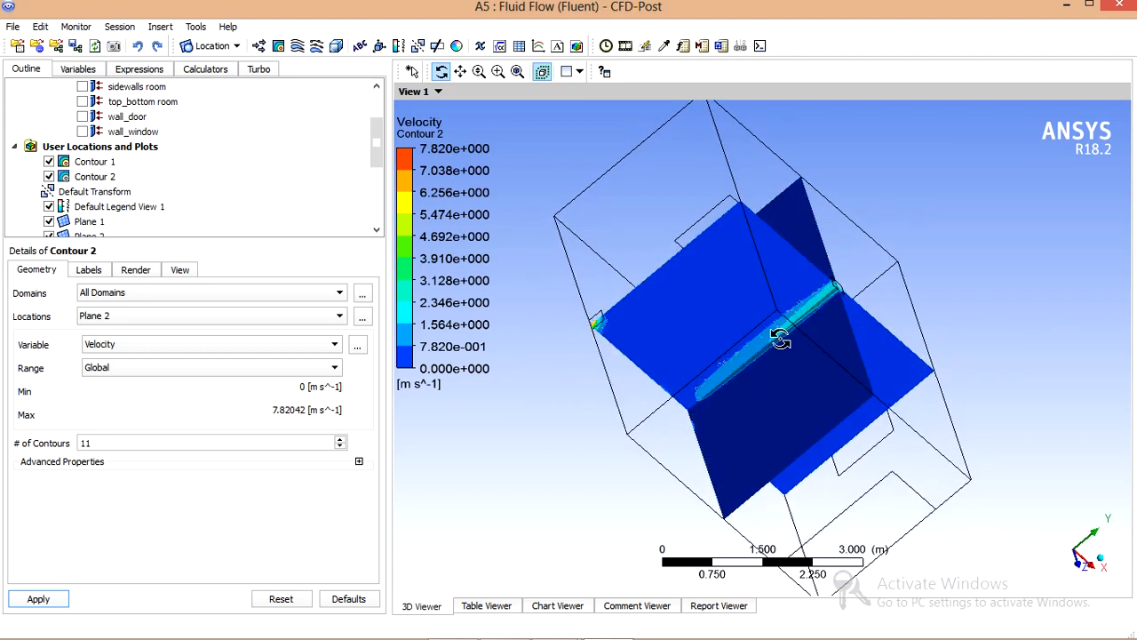
drag(780, 338, 713, 262)
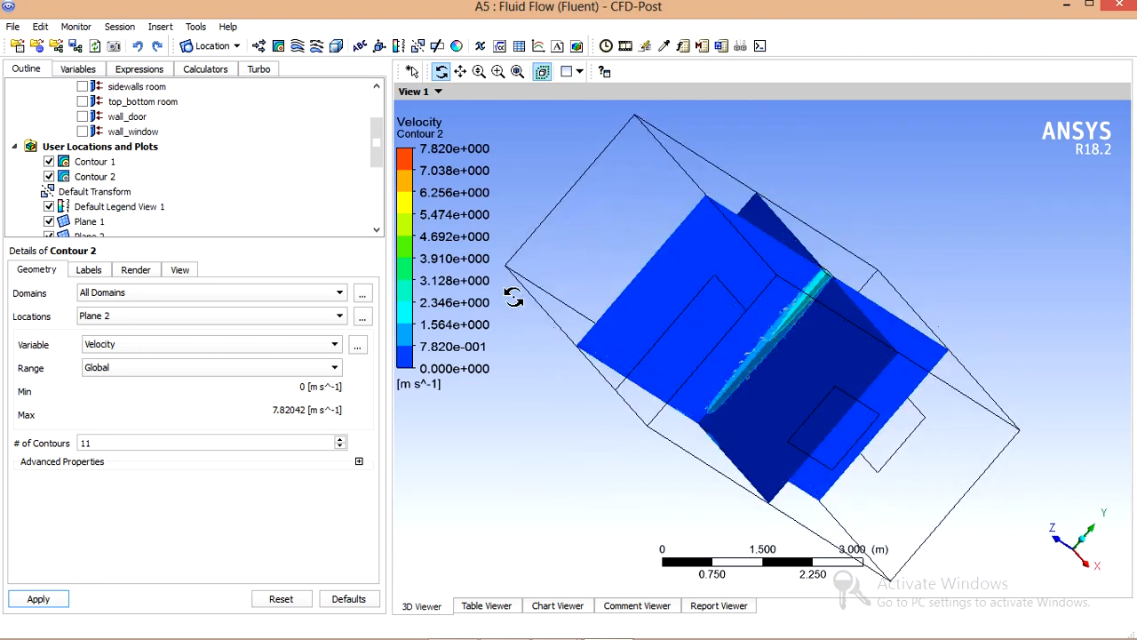
Hide Contour 1, Contour 2, Plane 1 and Plane 2 so only the room wireframe is displayed
click(48, 176)
click(49, 161)
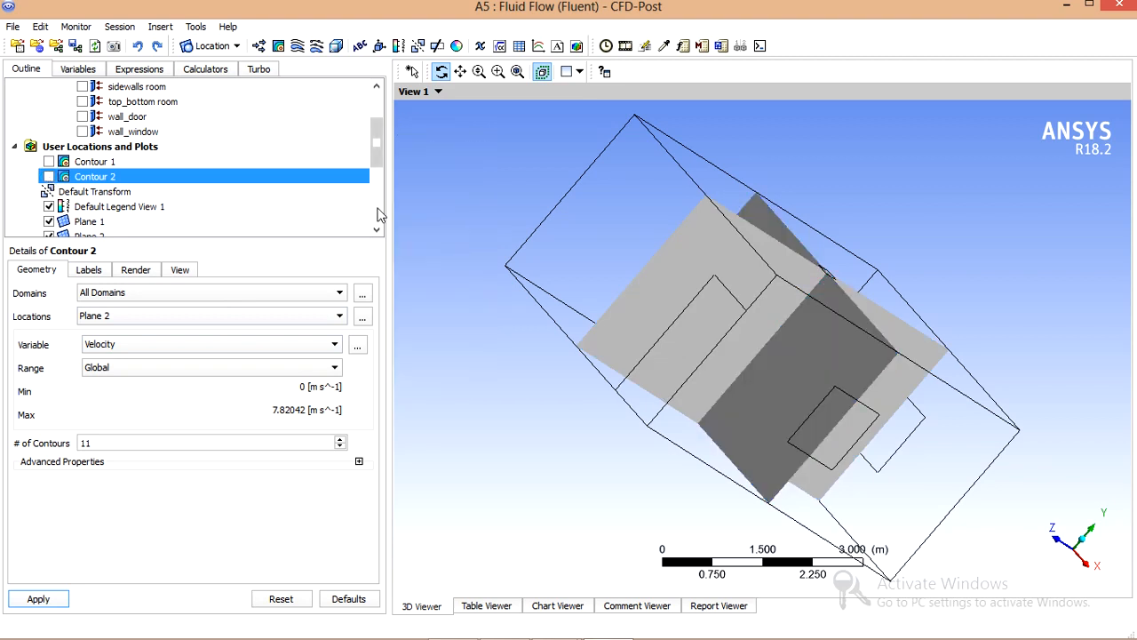
scroll(373, 173, down, 4)
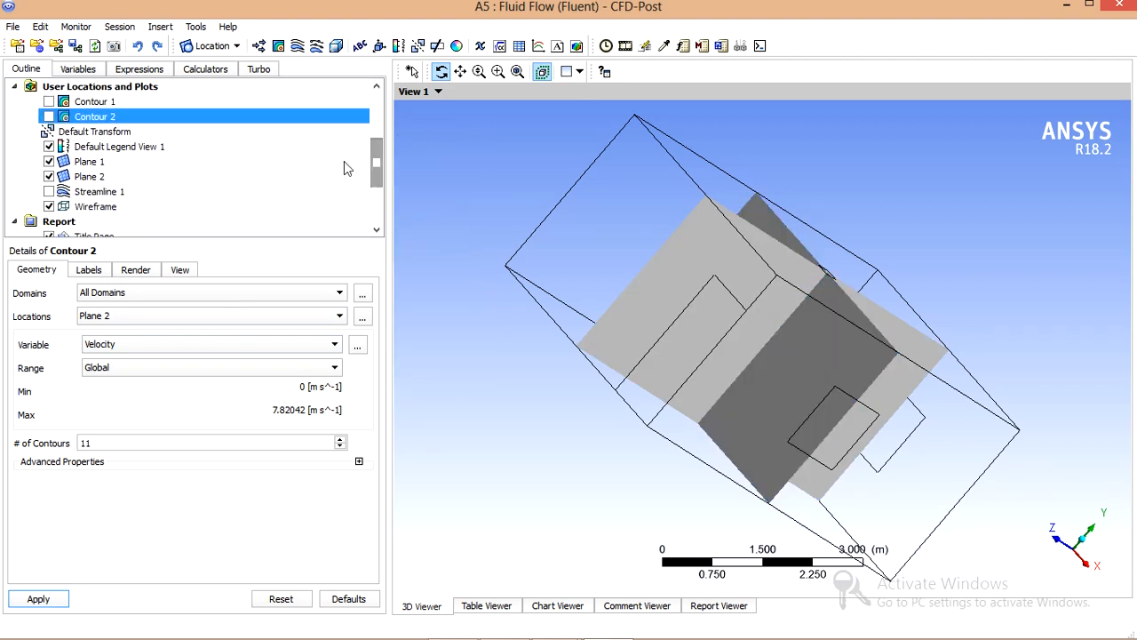
click(48, 162)
click(52, 178)
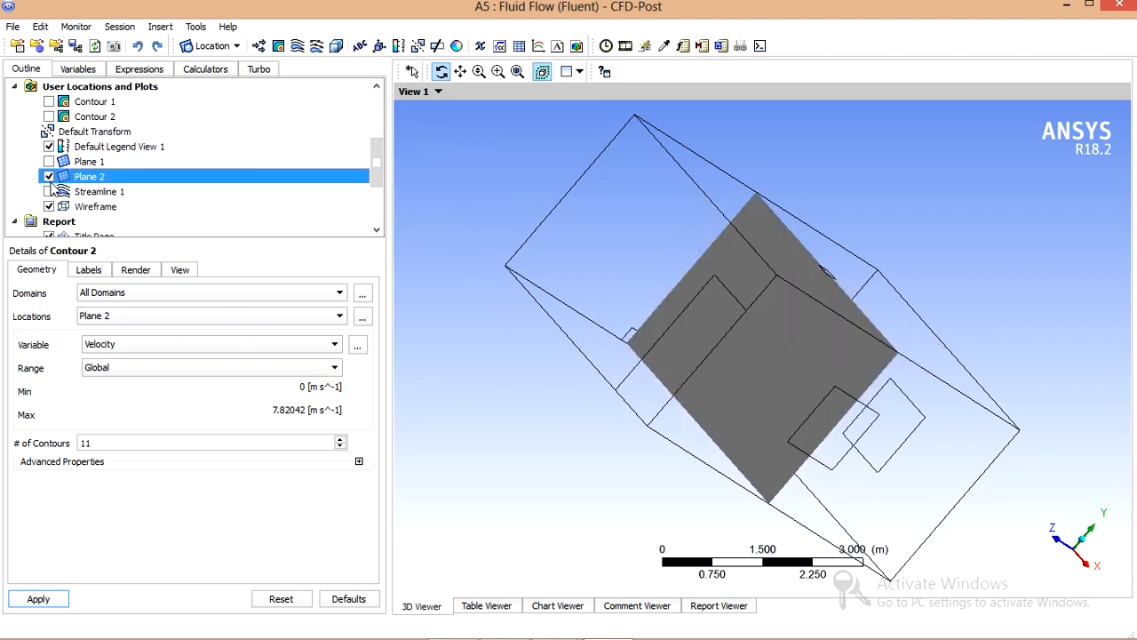
click(49, 177)
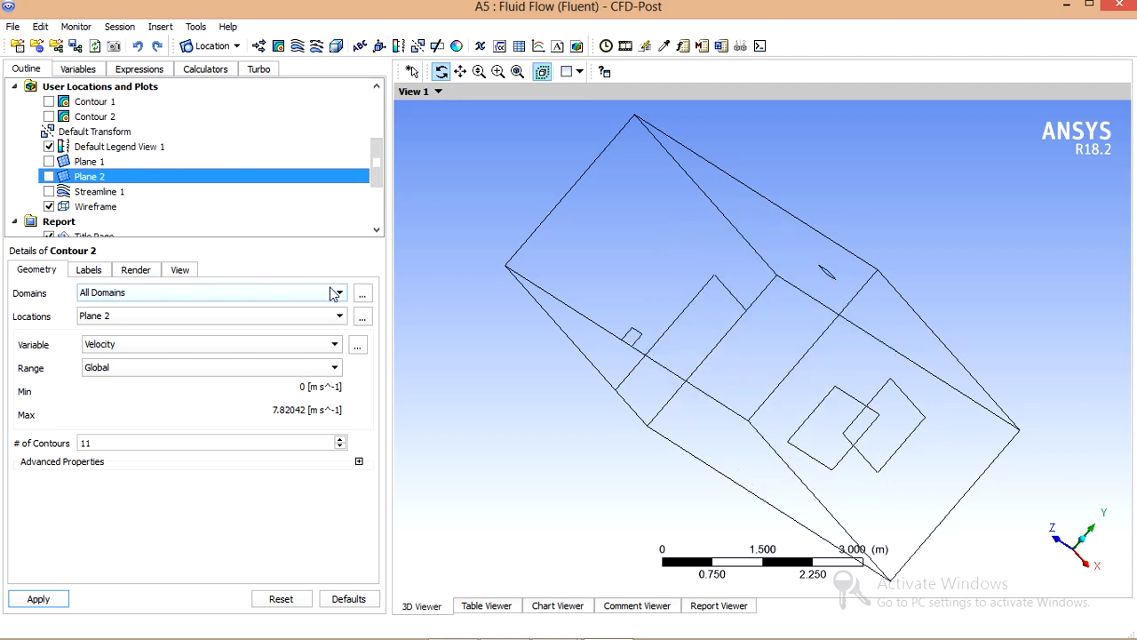
Insert a third contour on wall_window showing Temperature with the global range and 11 contours, and apply it
click(280, 48)
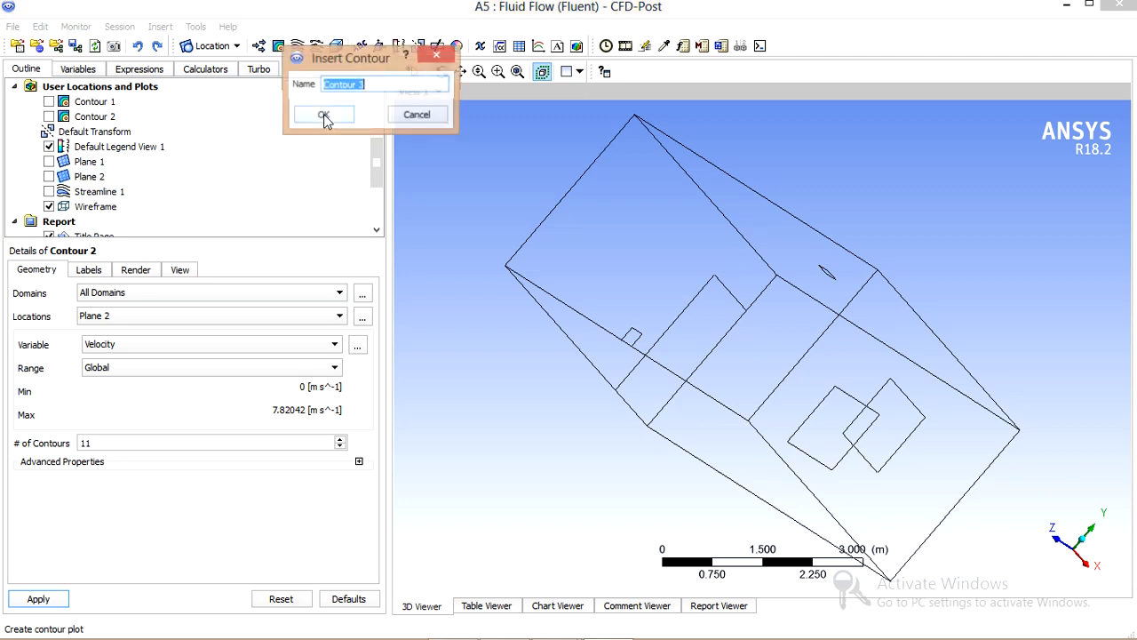
click(323, 117)
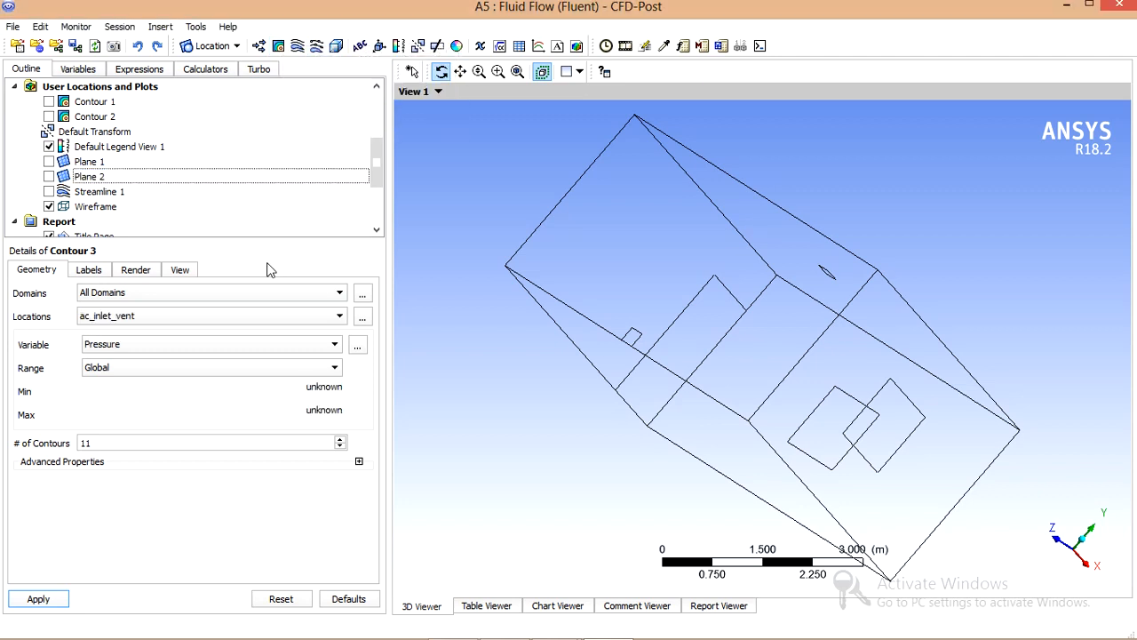
click(278, 316)
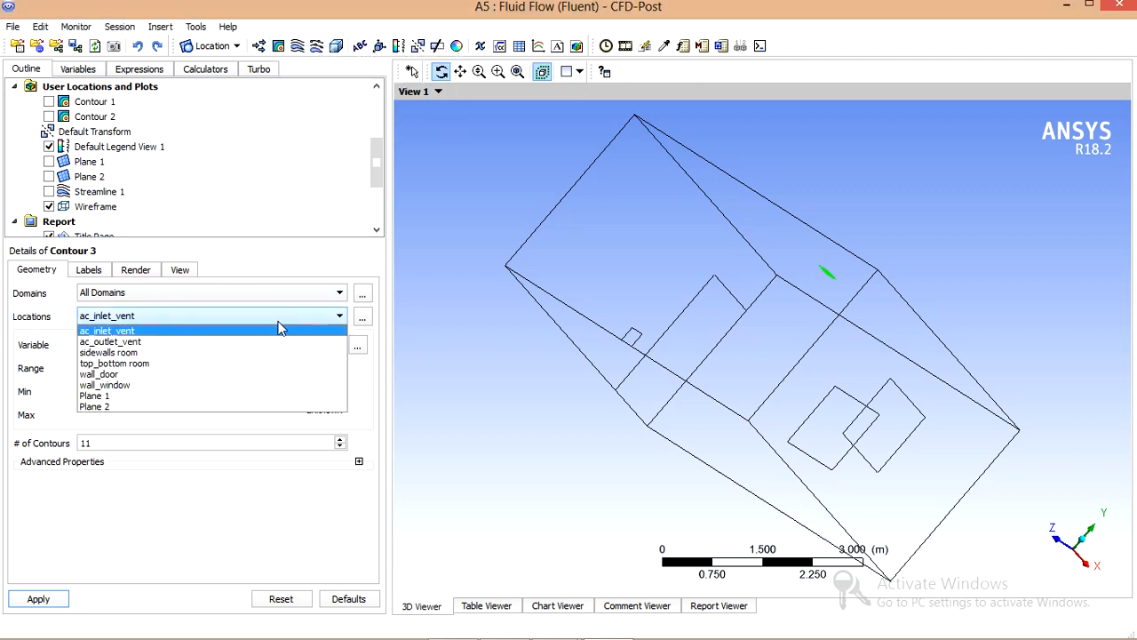
click(218, 387)
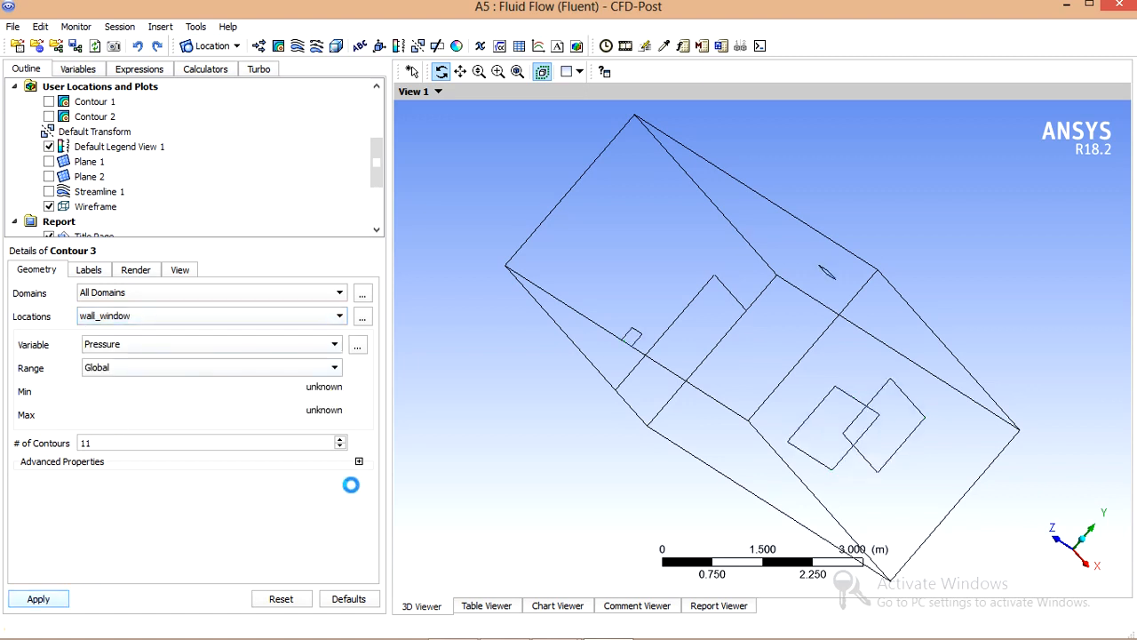
click(293, 345)
click(236, 403)
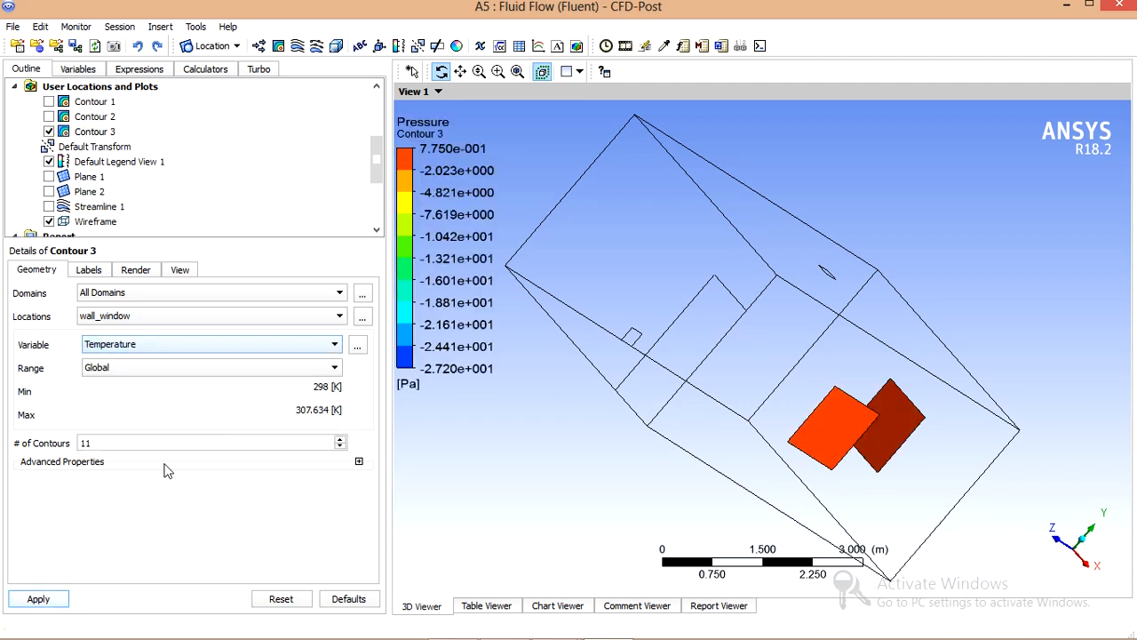
click(40, 602)
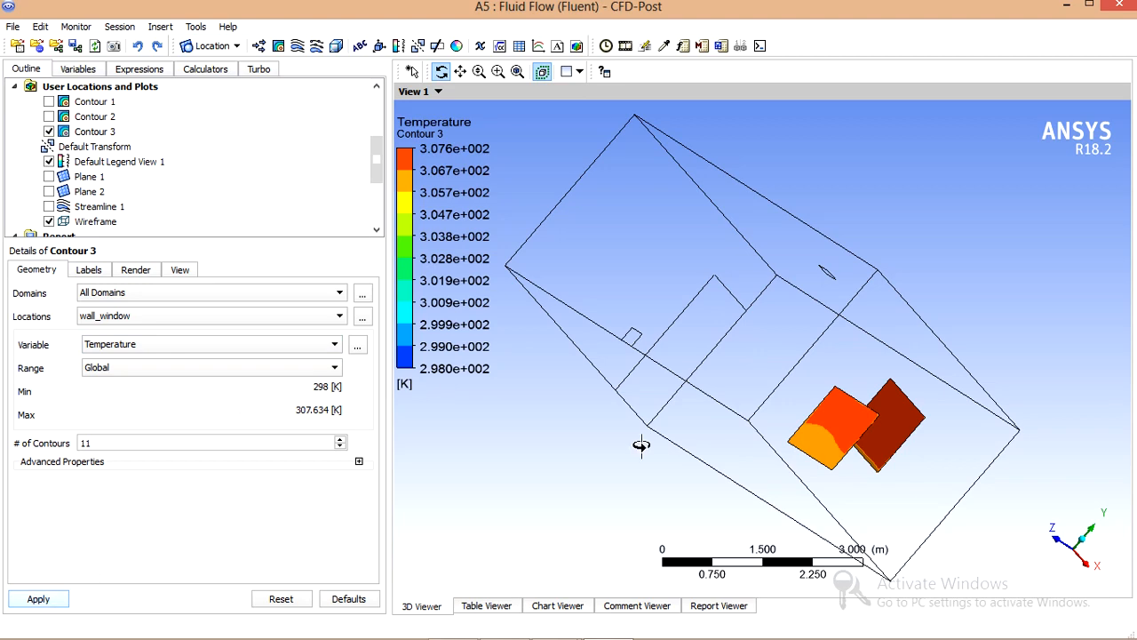
drag(667, 421, 609, 379)
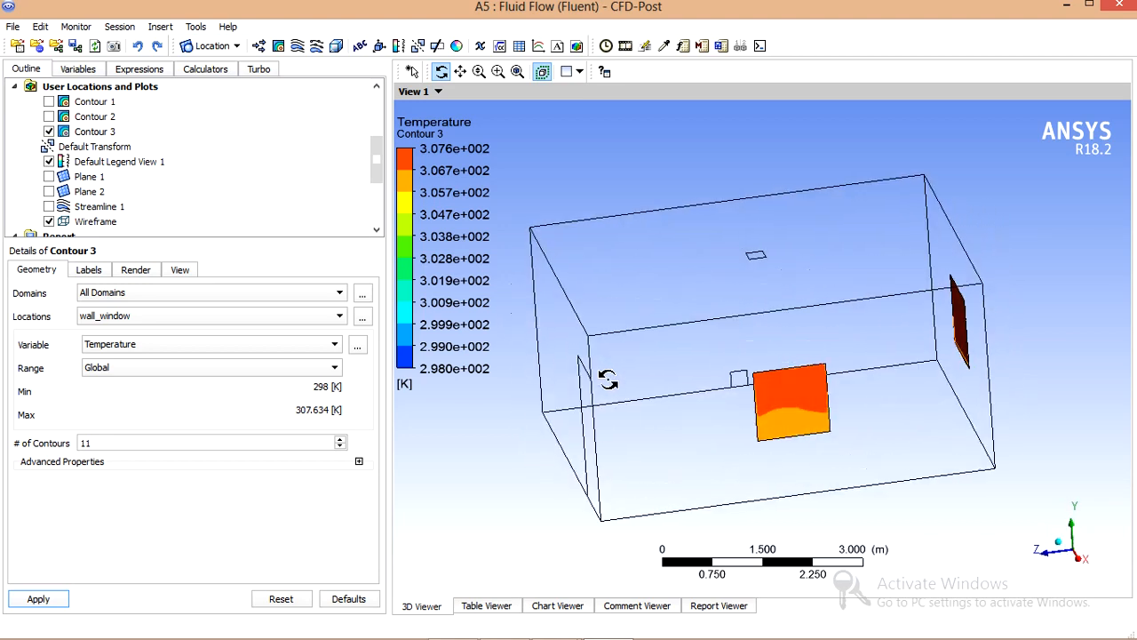
Change Contour 3's location to wall_door, apply it, and view the door's temperature distribution face-on
click(146, 316)
click(102, 374)
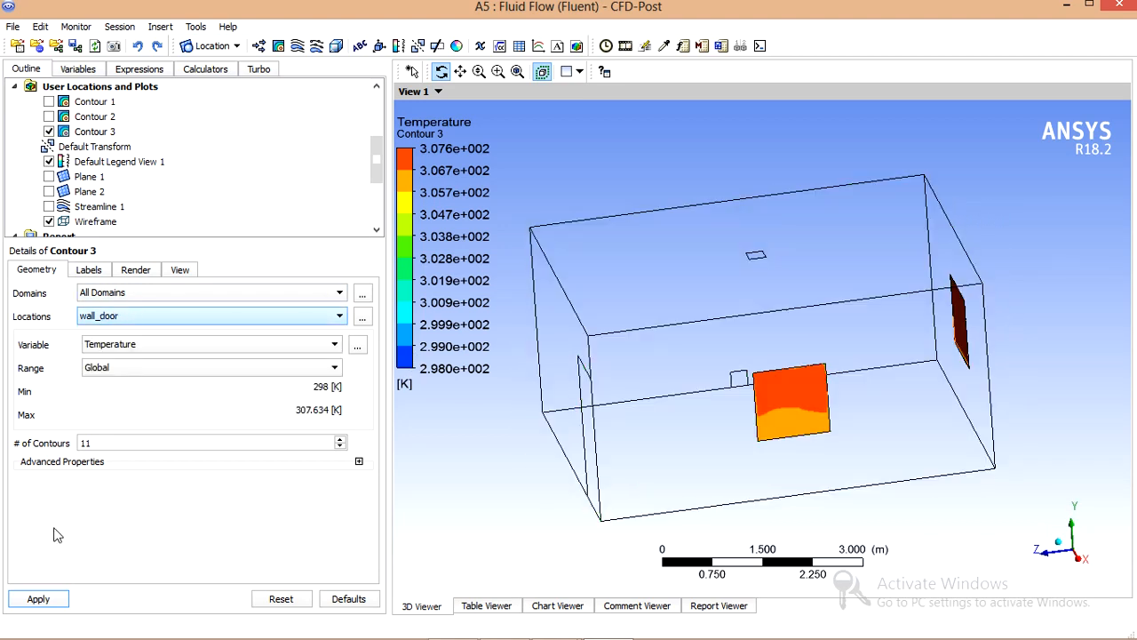
click(39, 604)
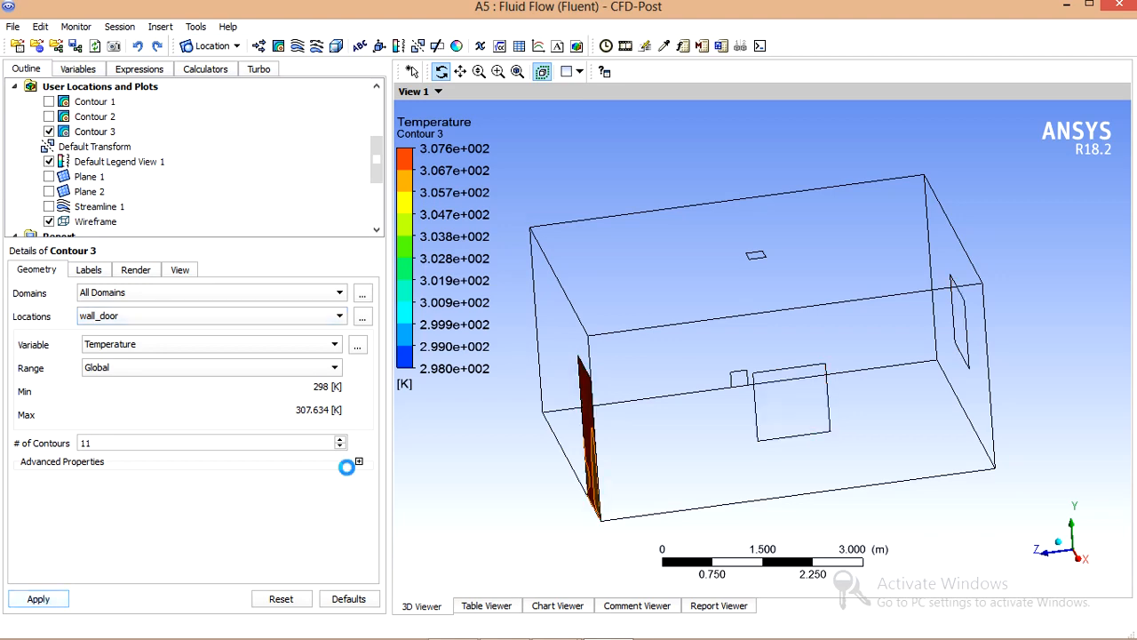
drag(474, 471, 584, 466)
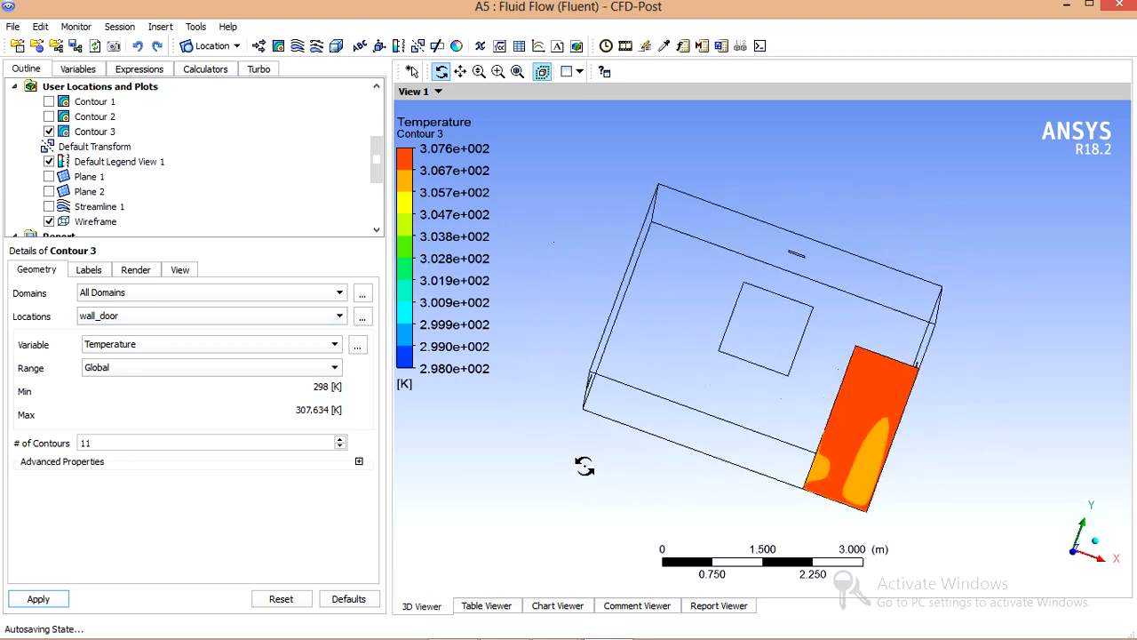
Change Contour 3's location to sidewalls room and apply the temperature contour
click(196, 317)
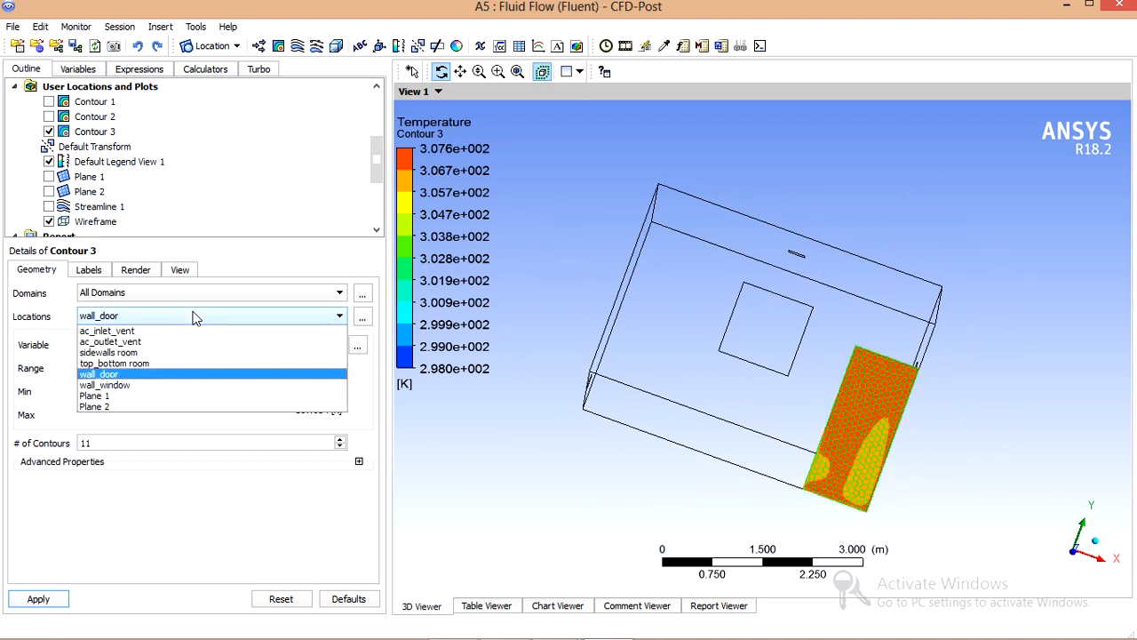
click(164, 352)
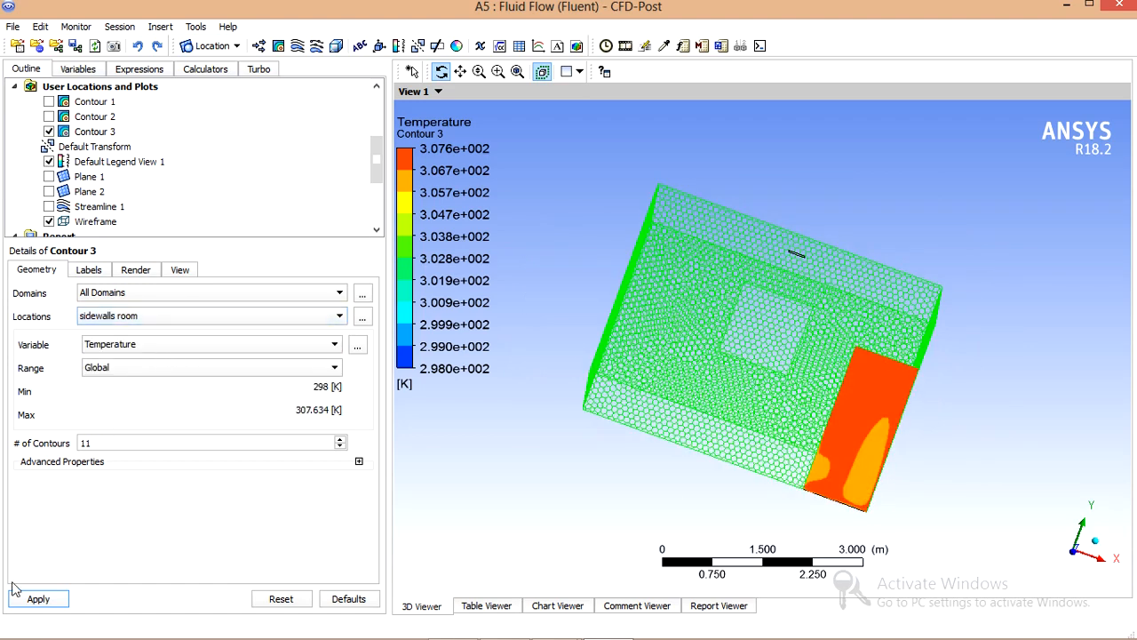
click(33, 599)
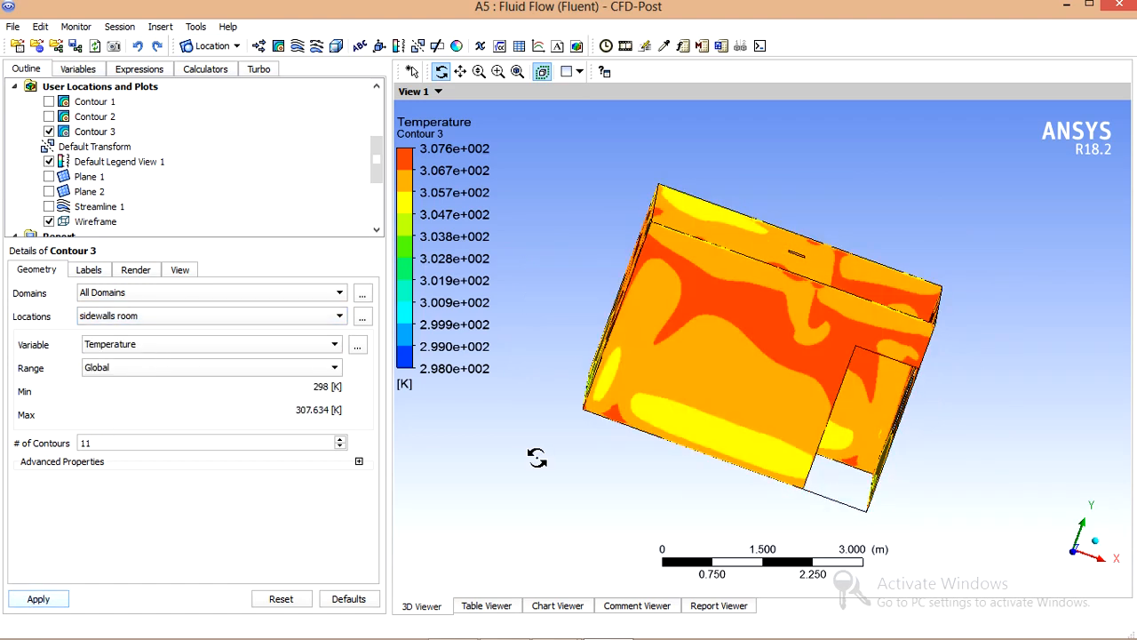
Switch Contour 3's range to Local, apply it, and inspect the sidewalls' temperature distribution from several angles
drag(540, 458, 461, 457)
drag(637, 481, 664, 456)
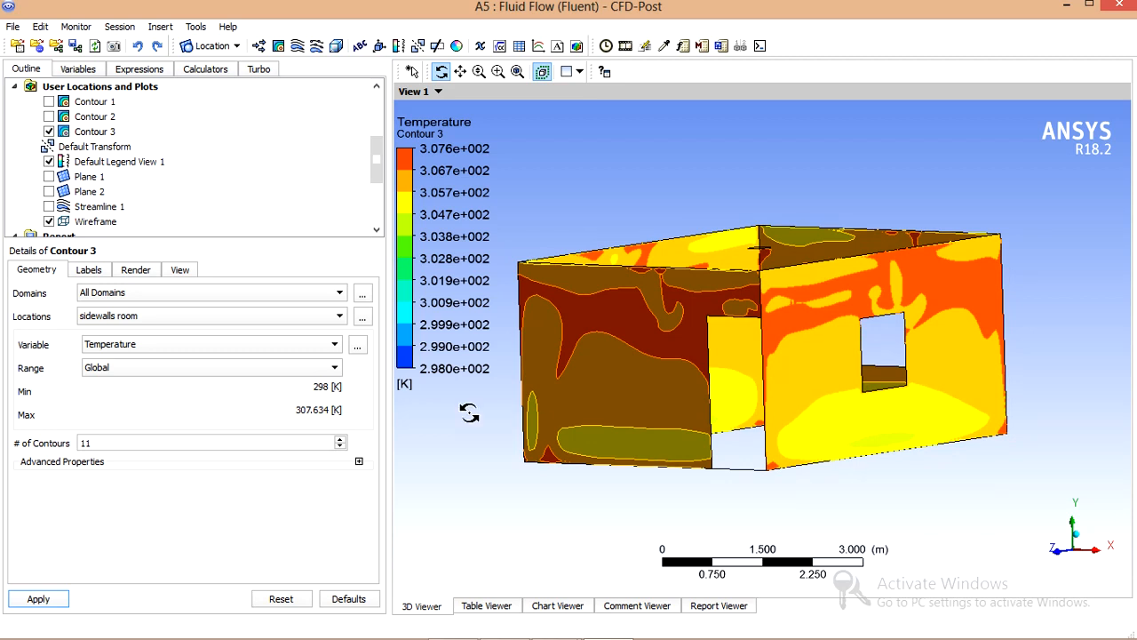
click(324, 370)
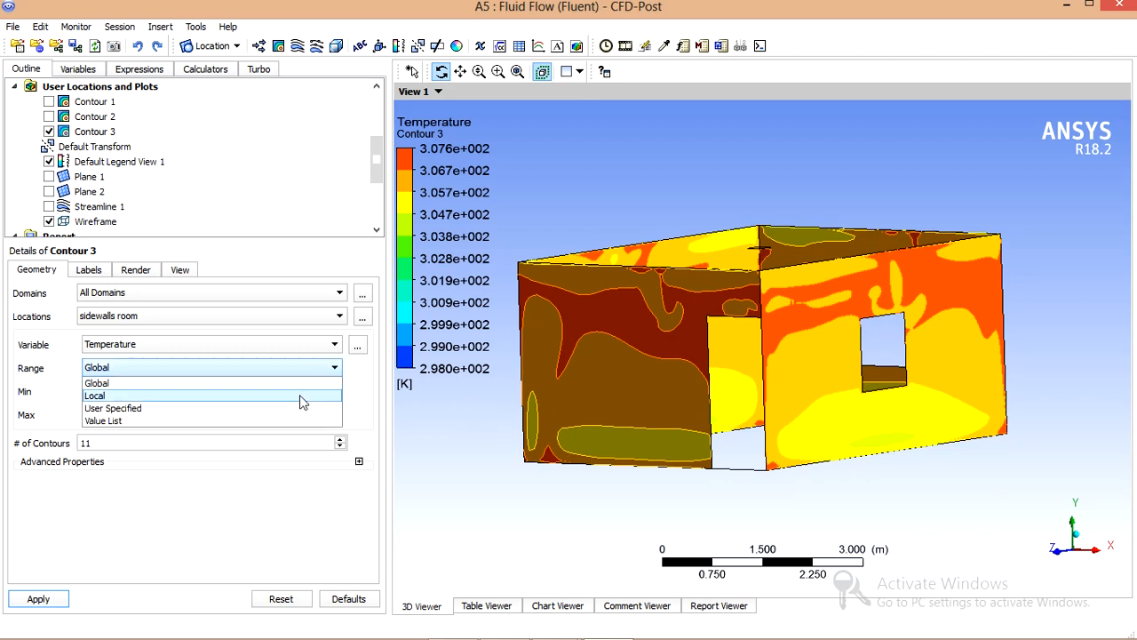
click(300, 396)
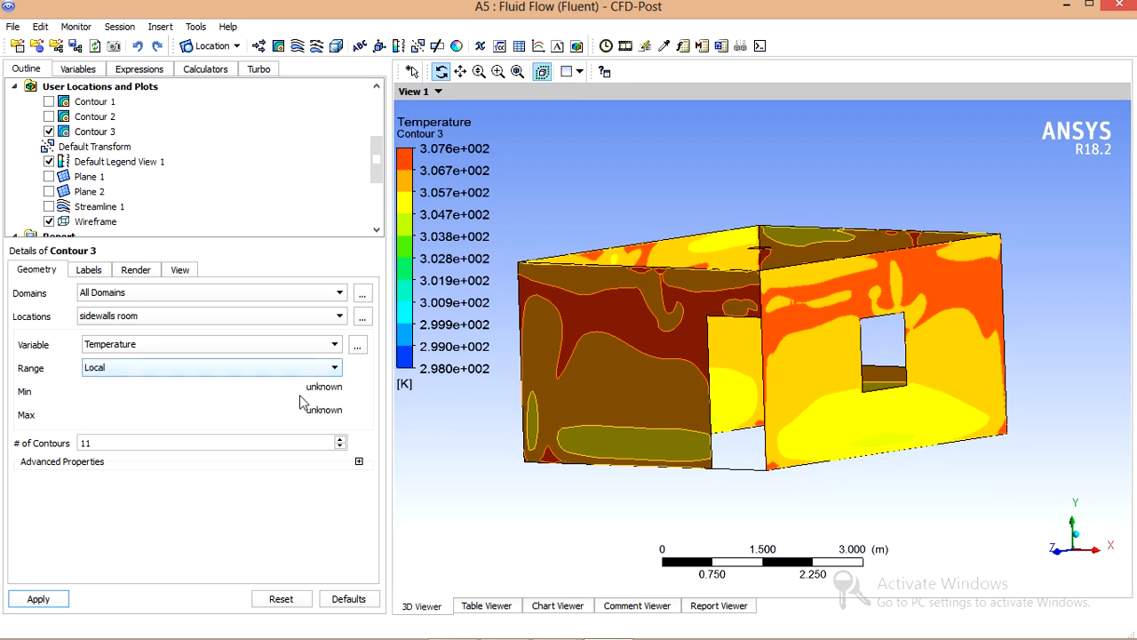
click(38, 599)
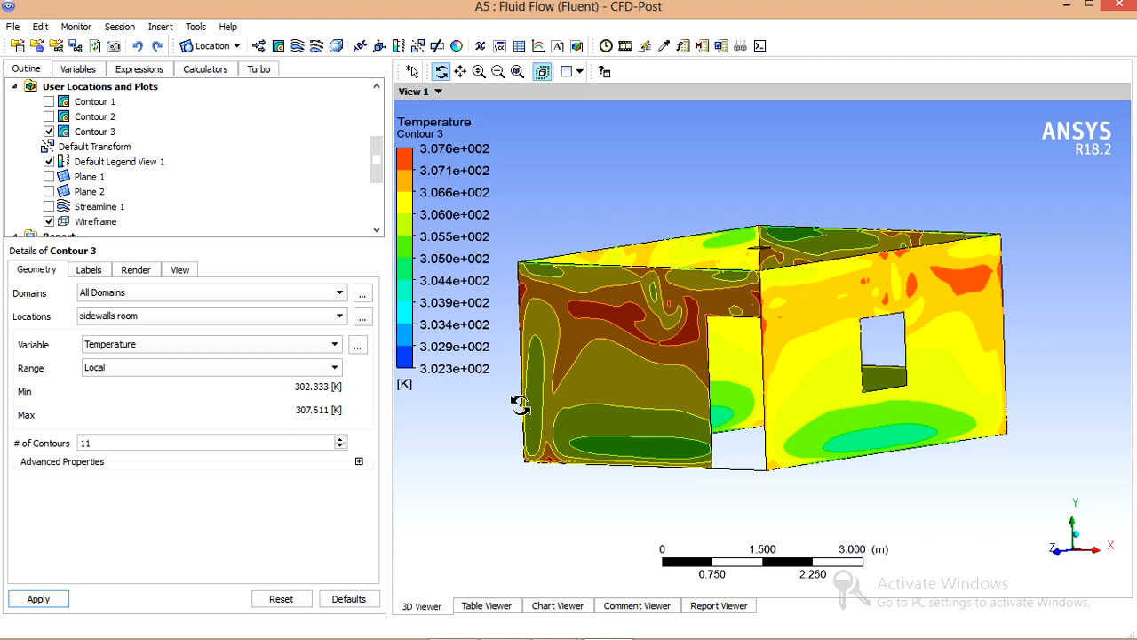
drag(525, 402, 545, 389)
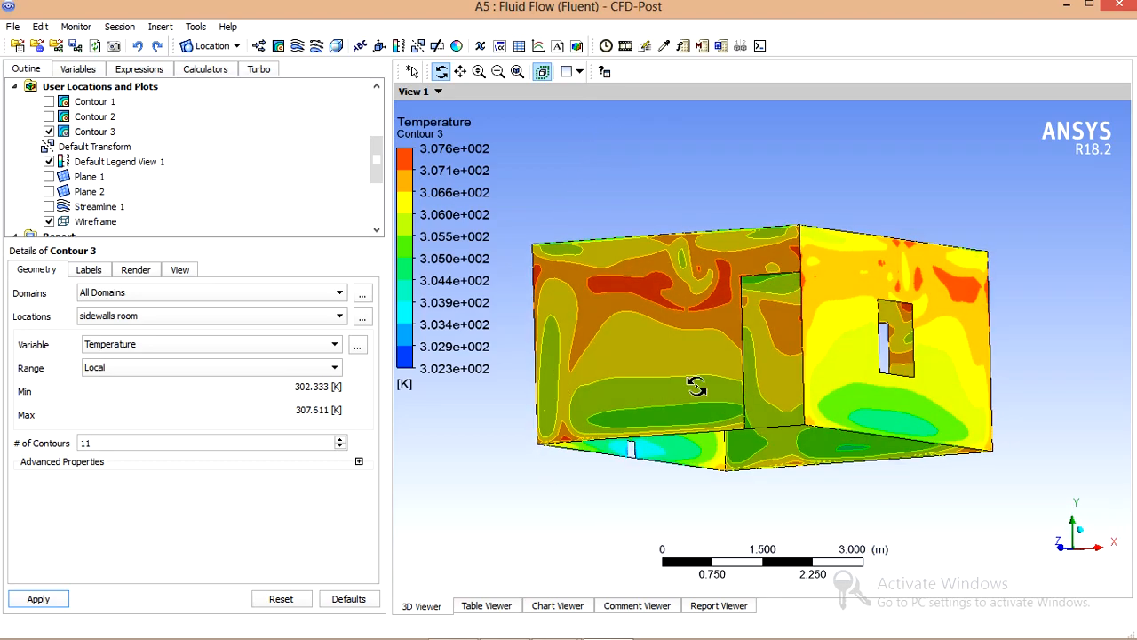
drag(691, 386, 795, 447)
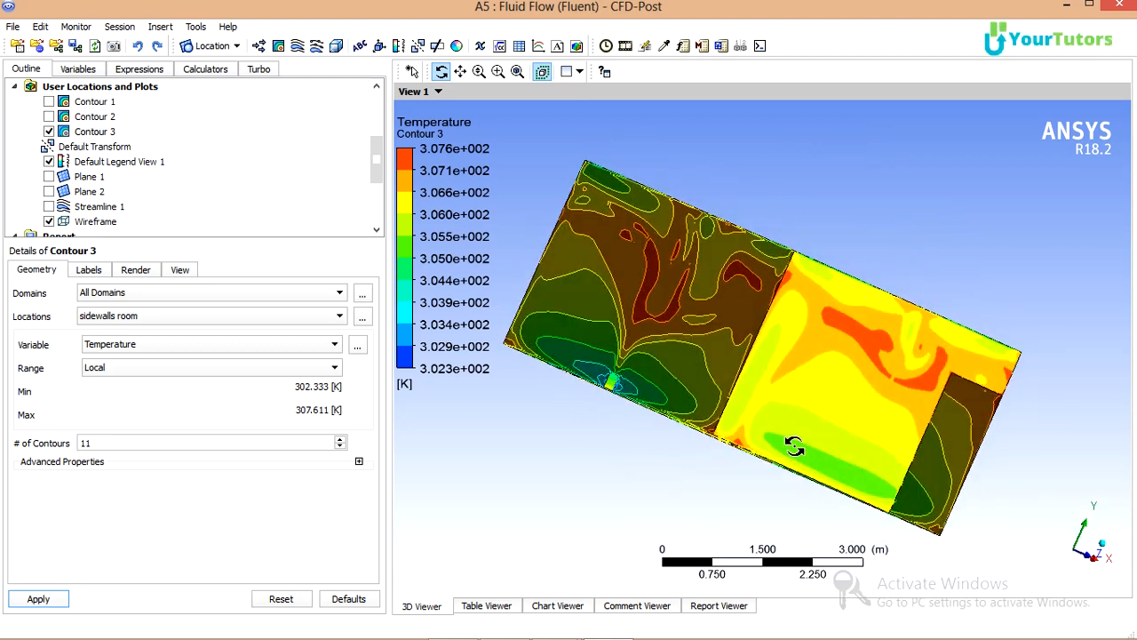